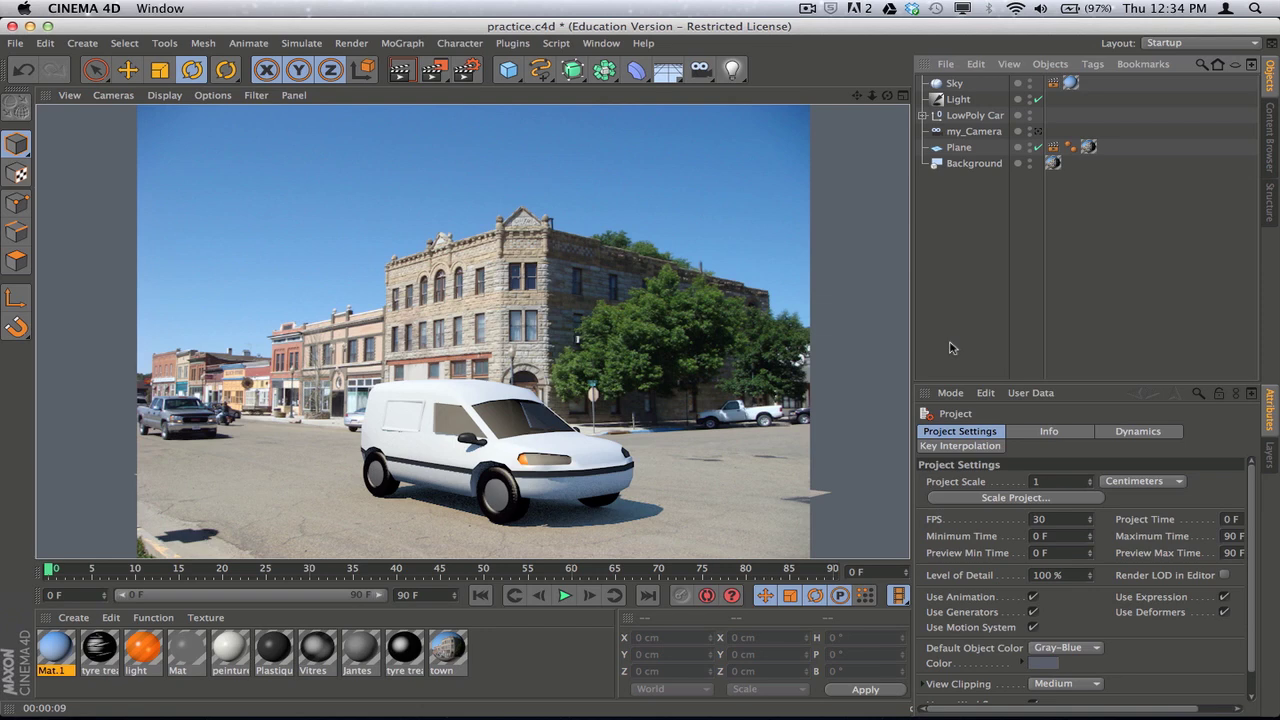
Start a new project and create a material with its Specular channel turned off.
key("super+n")
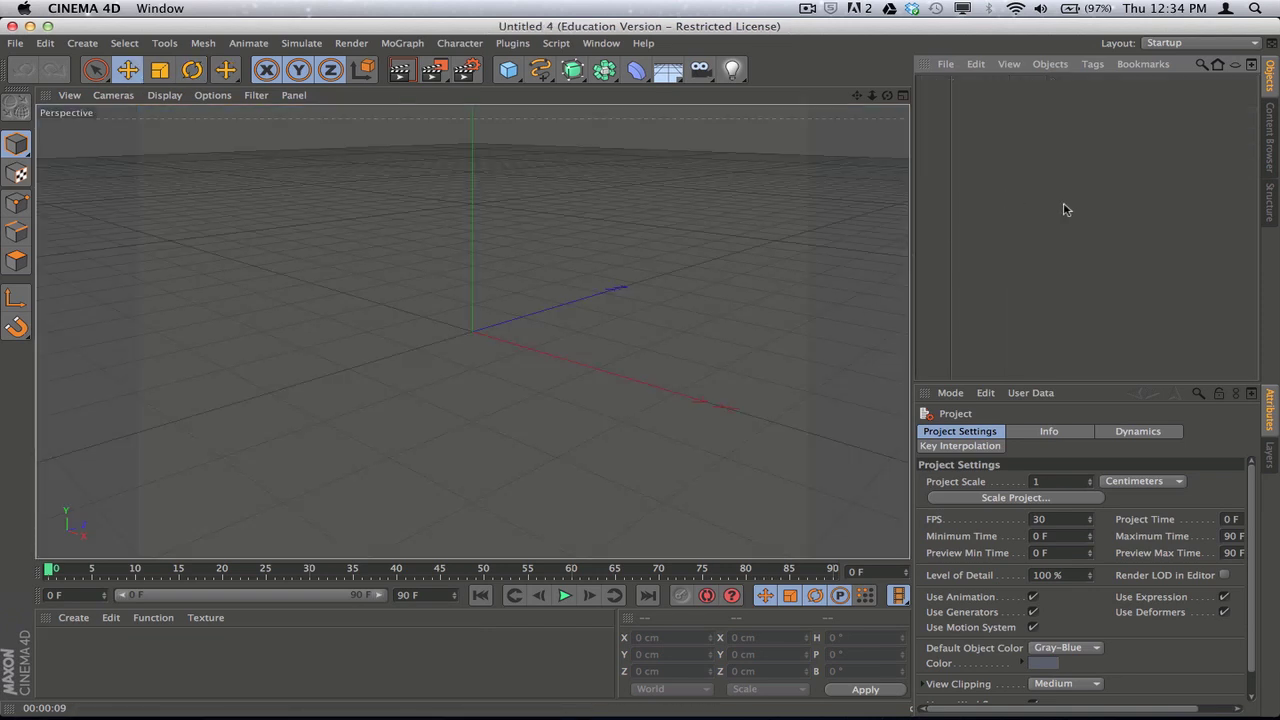
left_click(73, 617)
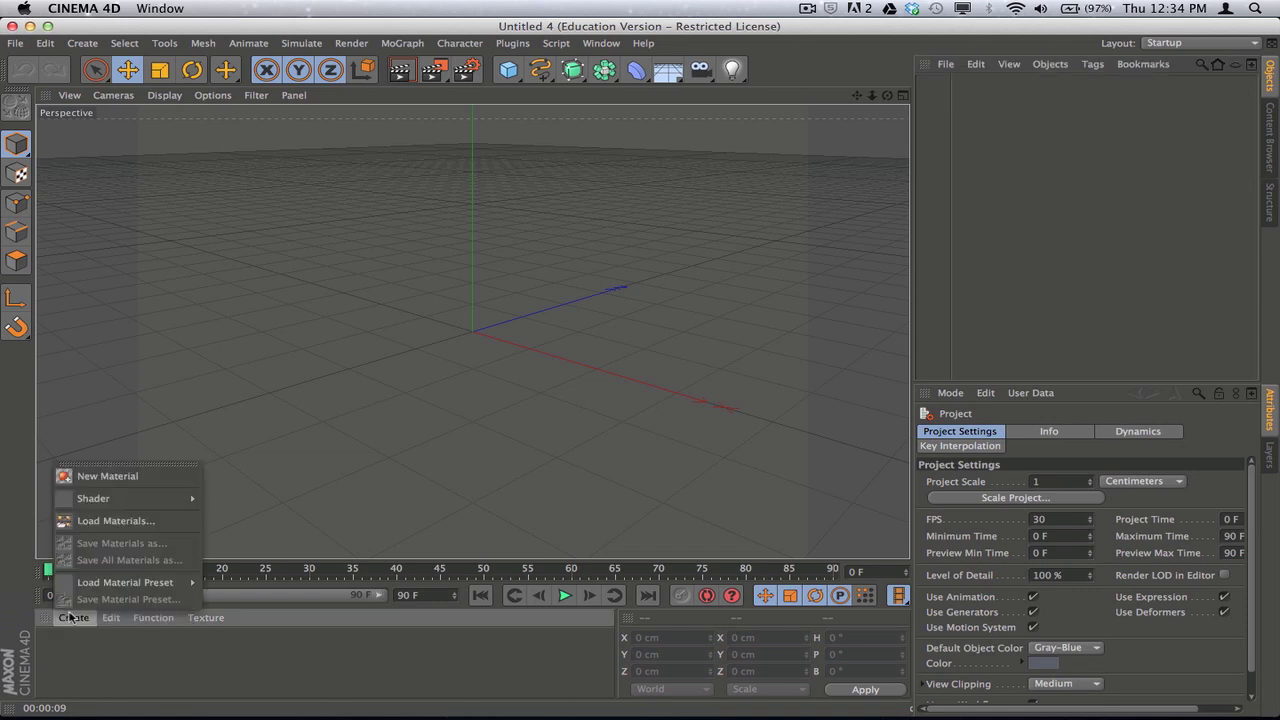
left_click(80, 479)
double_click(58, 650)
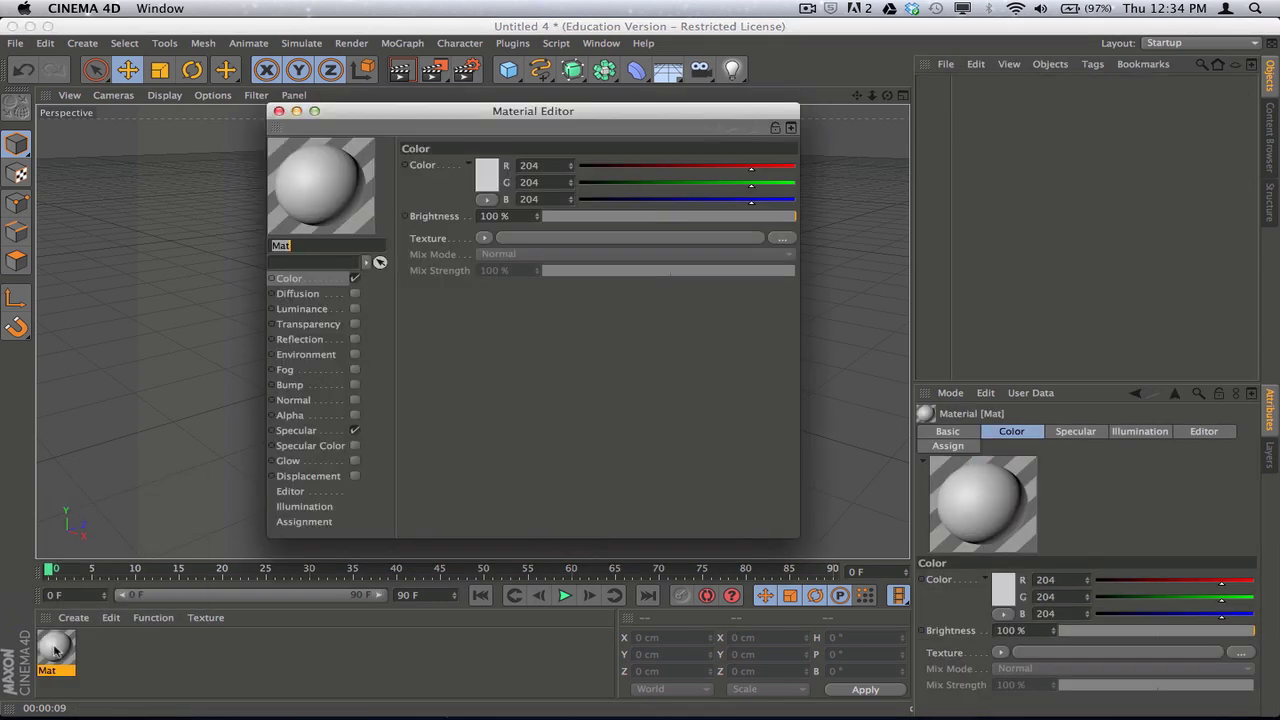
left_click(354, 430)
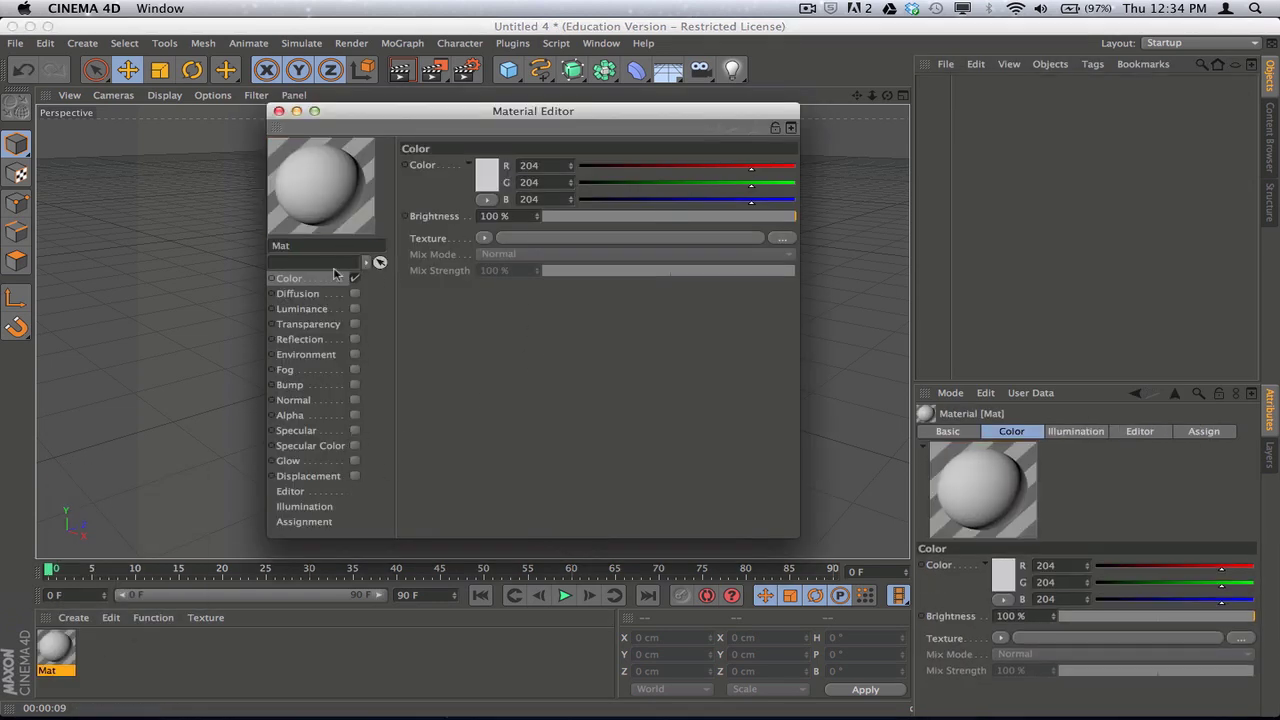
Load townscape.jpg as the material's Color texture without copying the image to the project location, and close the material editor.
left_click(484, 238)
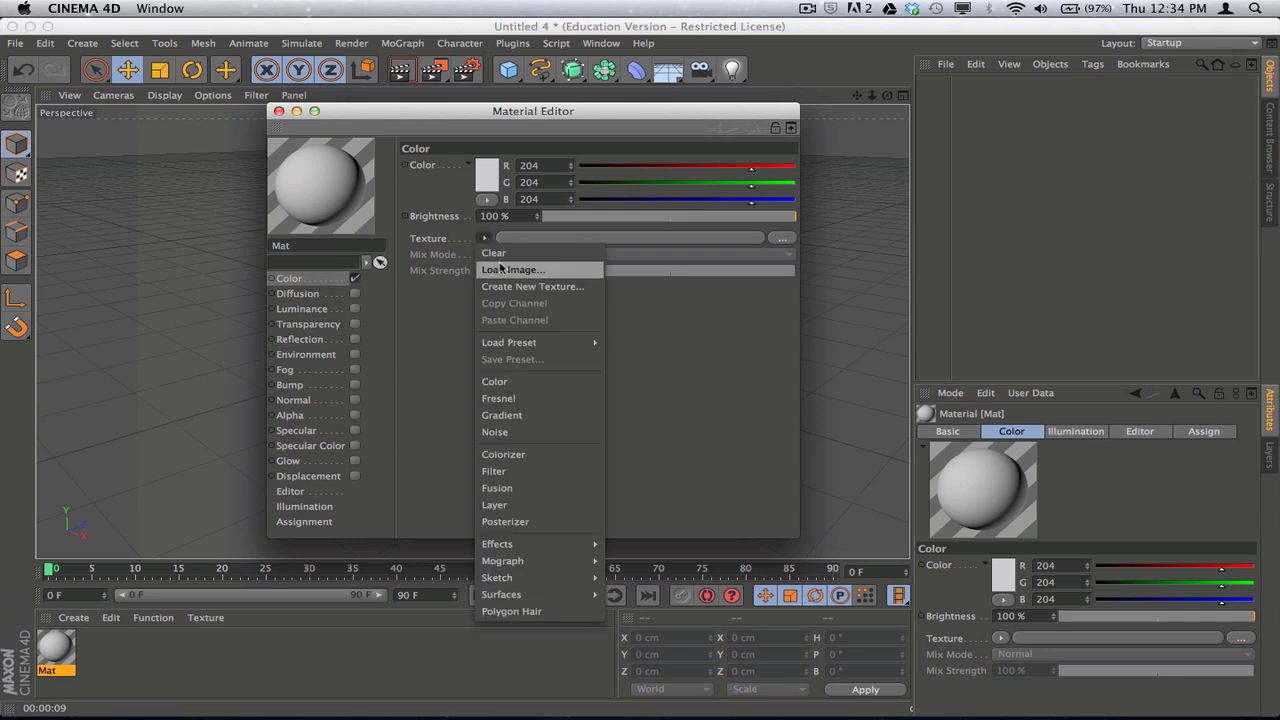
left_click(504, 272)
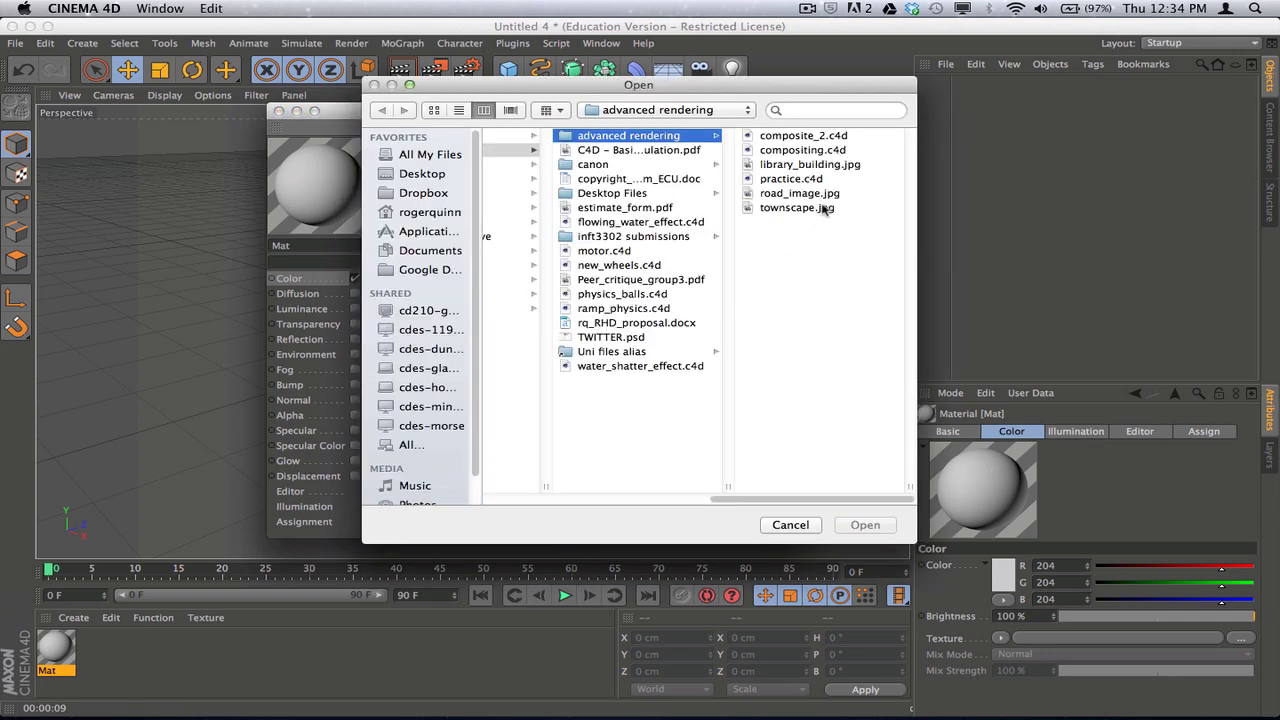
left_click(772, 193)
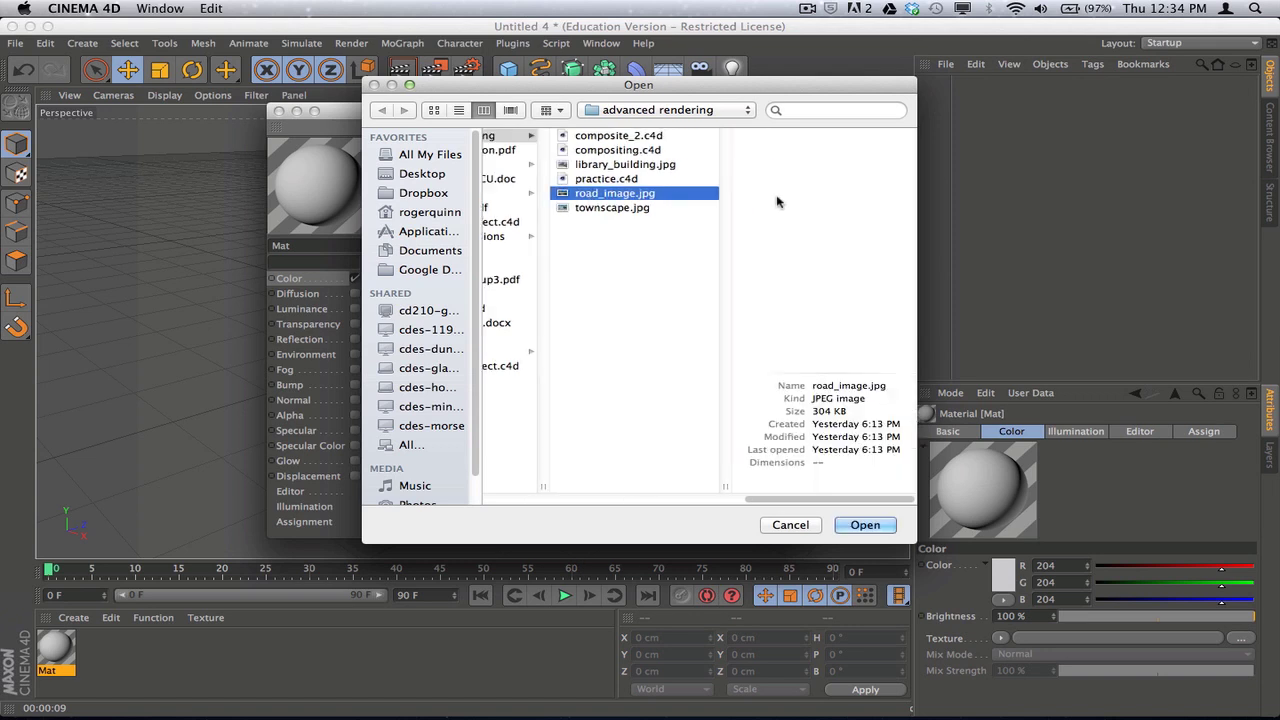
left_click(614, 208)
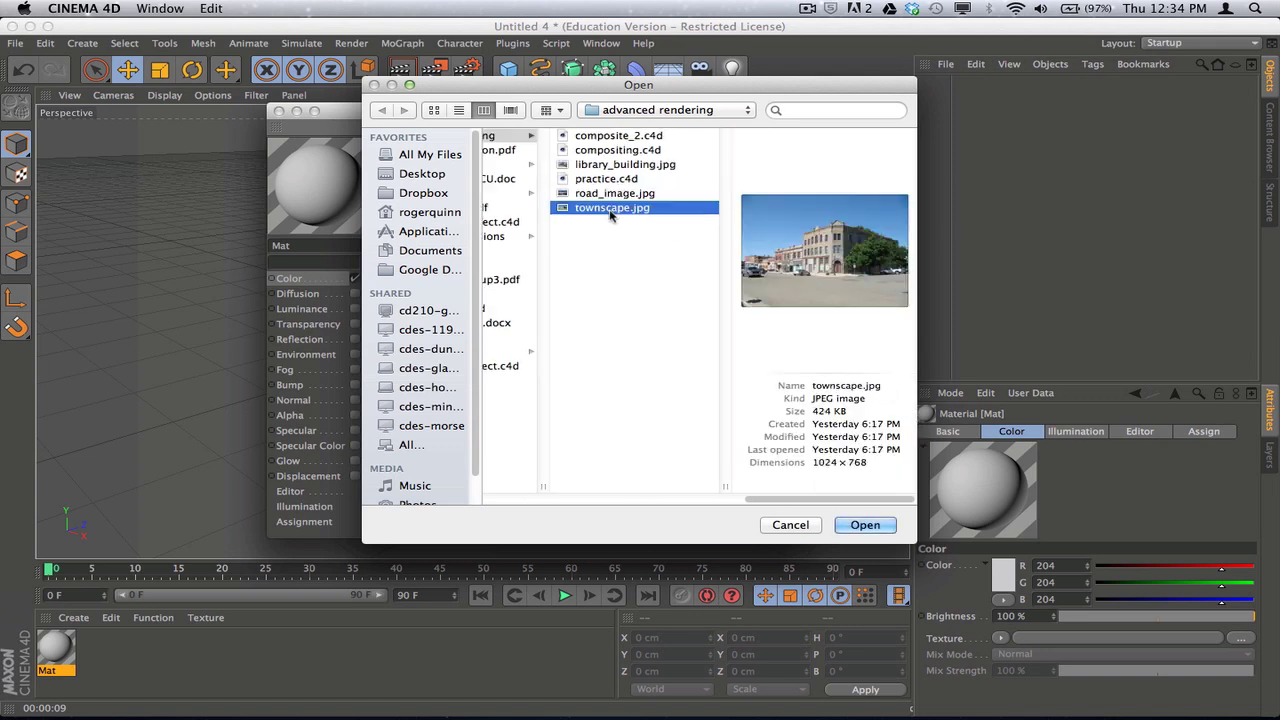
left_click(865, 526)
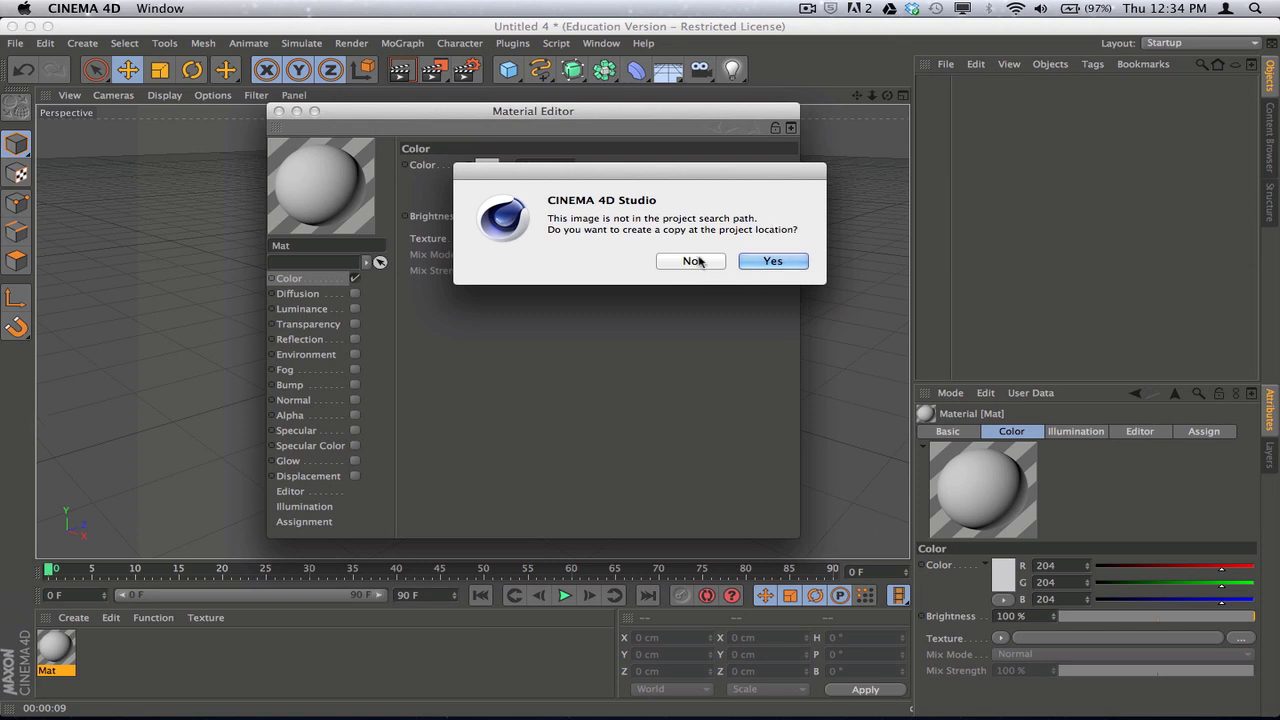
left_click(694, 261)
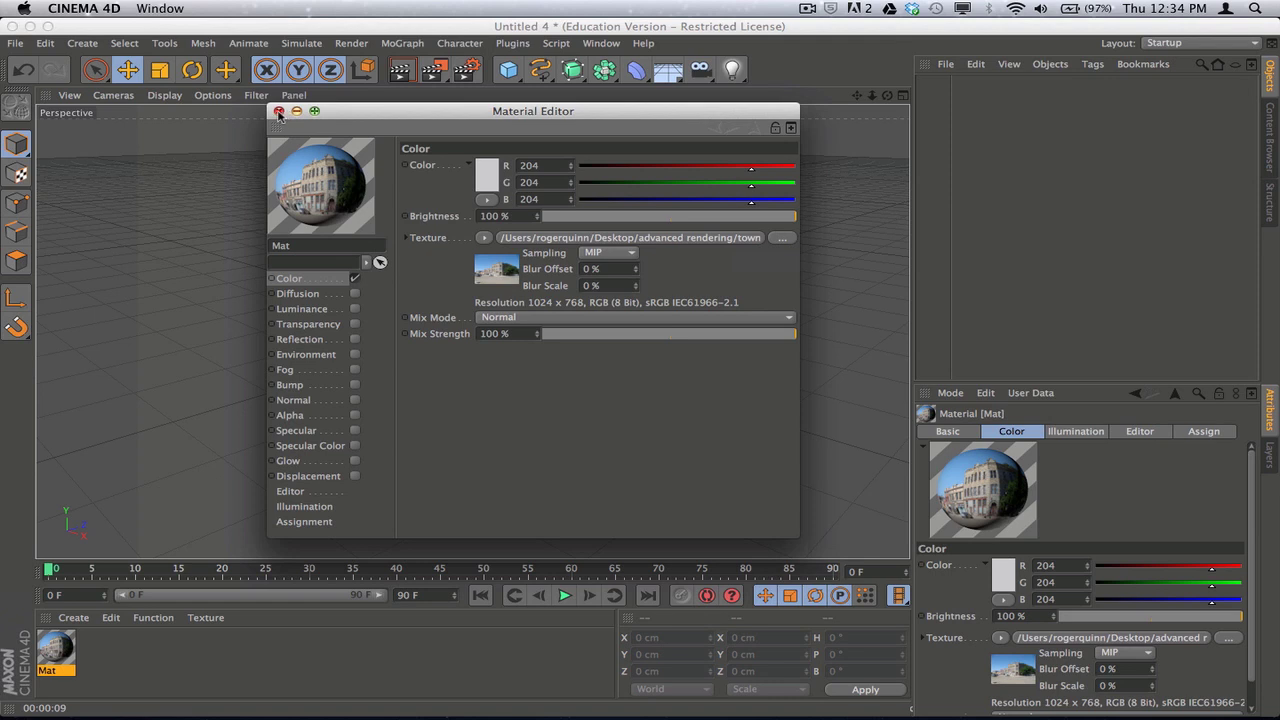
left_click(279, 111)
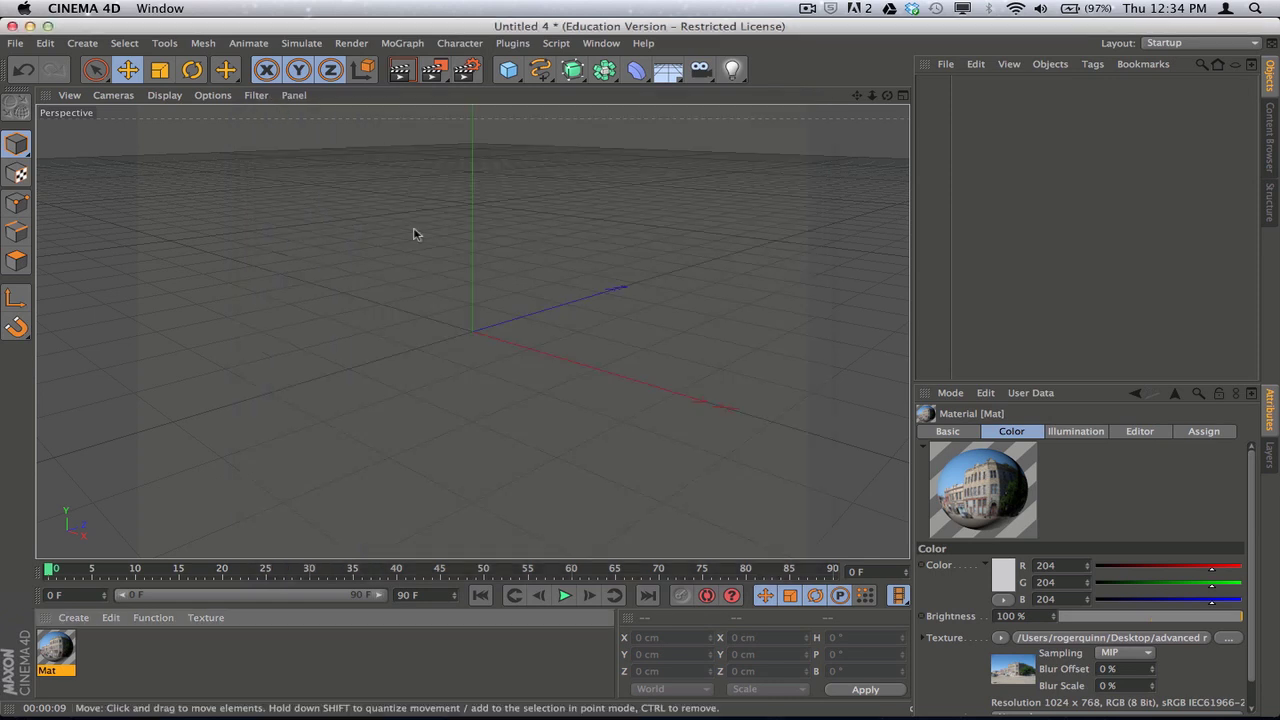
Add a Background object to the scene and apply the townscape material to it.
left_click(668, 70)
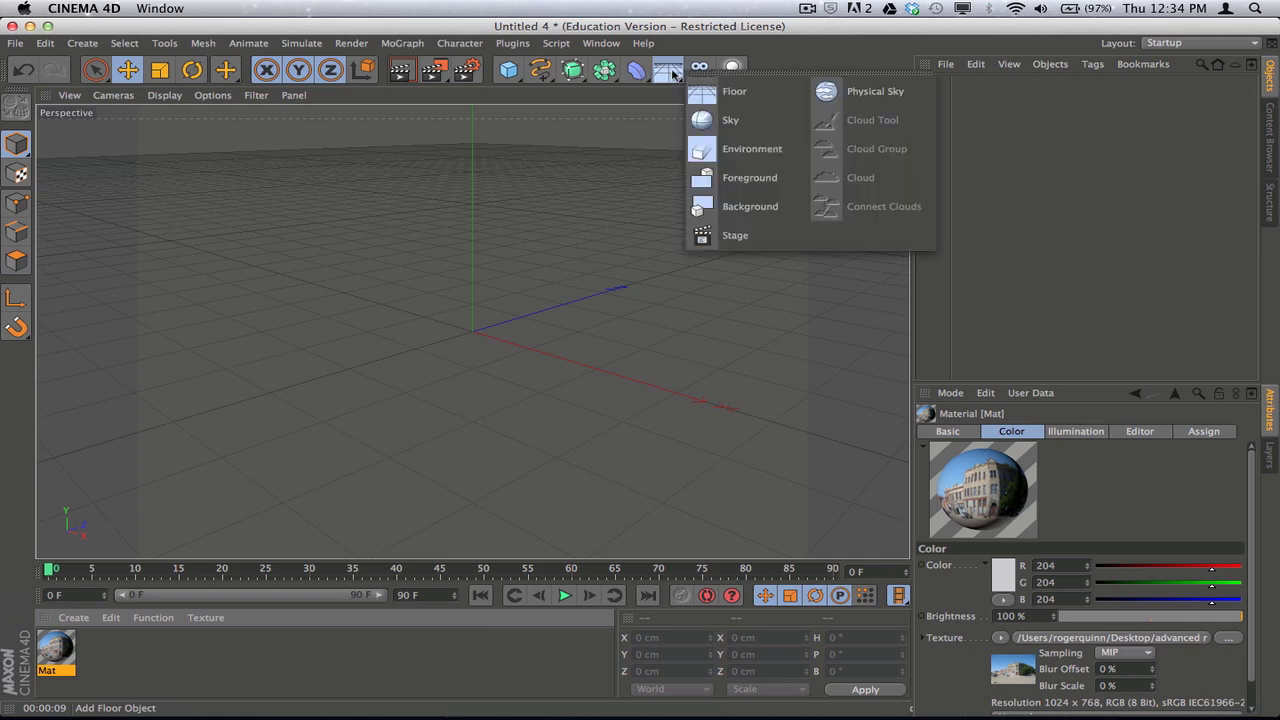
left_click(727, 206)
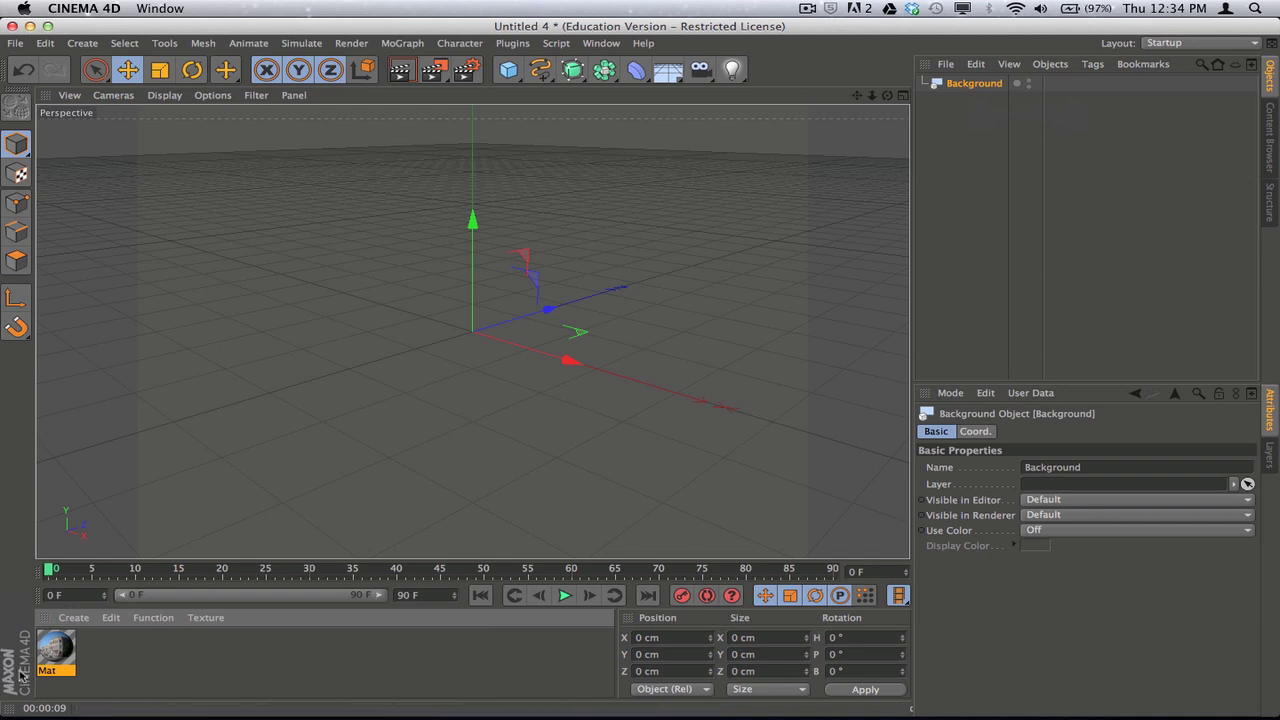
left_click_drag(48, 650, 970, 90)
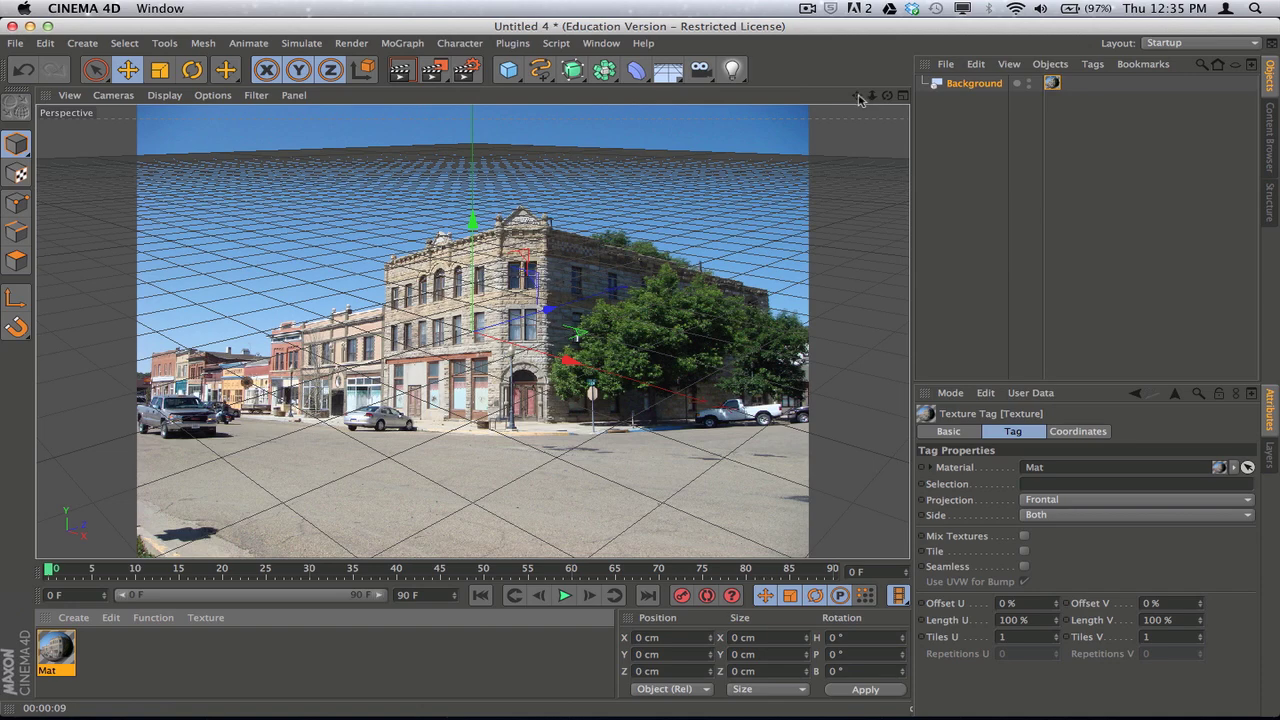
Align the perspective view so the ground grid matches the street surface and horizon in the background photo.
left_click_drag(857, 96, 890, 152)
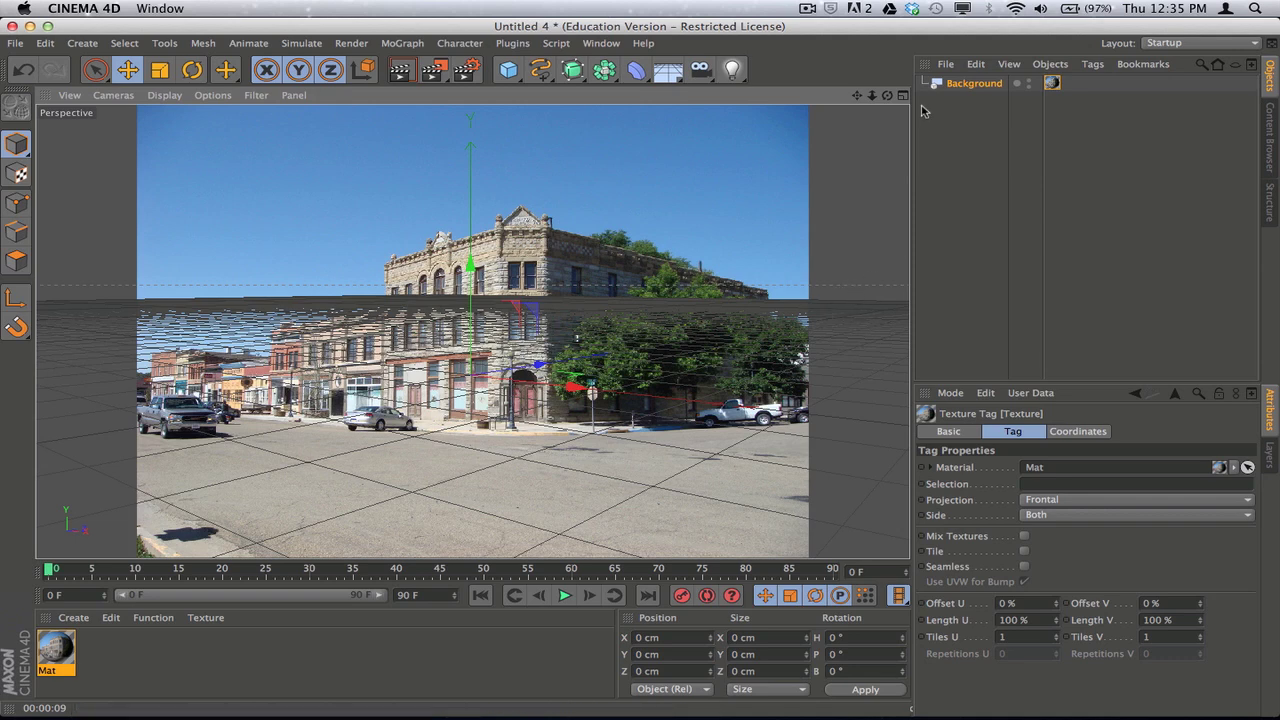
mouse_move(888, 101)
left_mouse_down()
mouse_move(888, 118)
mouse_move(860, 98)
mouse_move(888, 108)
left_mouse_up()
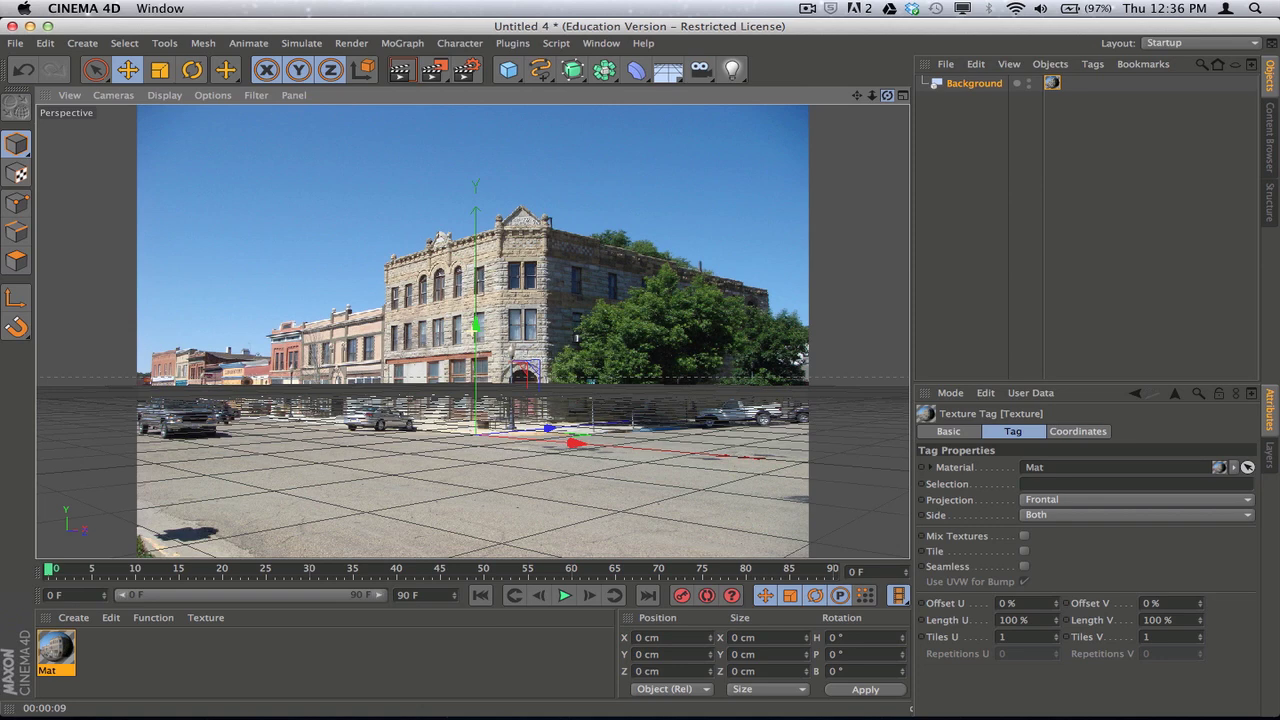
left_click_drag(888, 108, 851, 327)
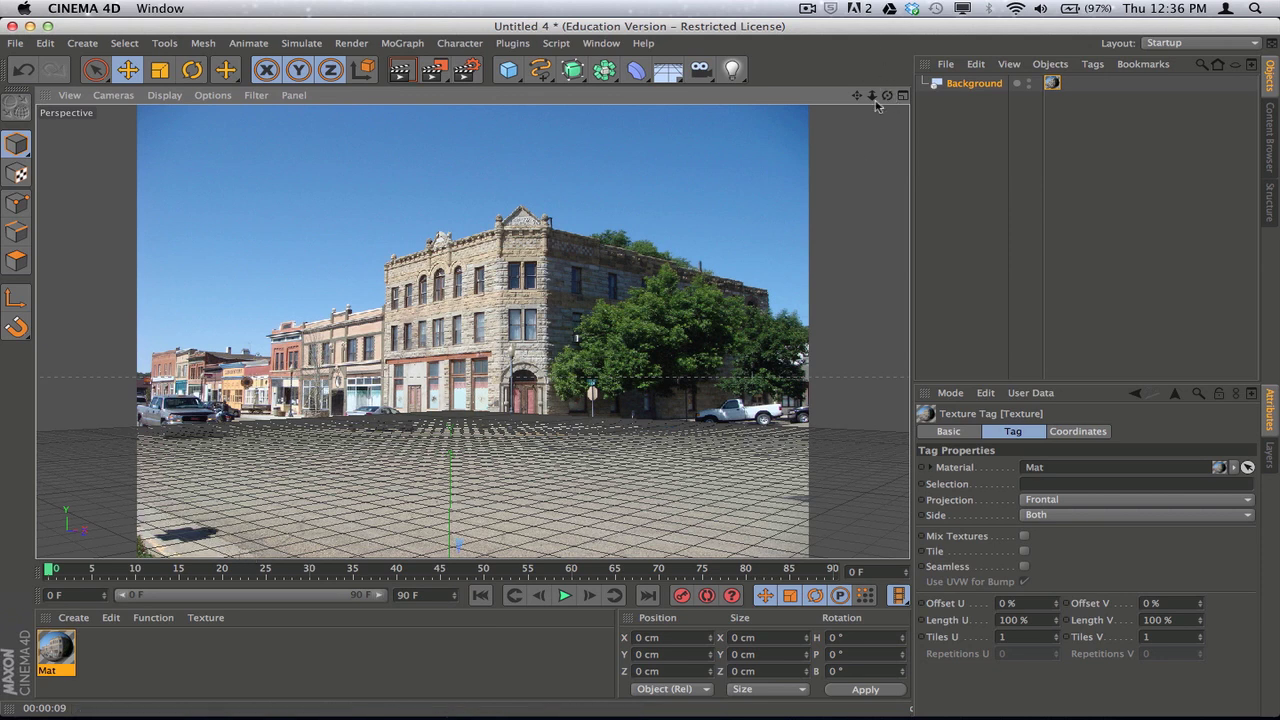
left_click_drag(889, 101, 896, 110)
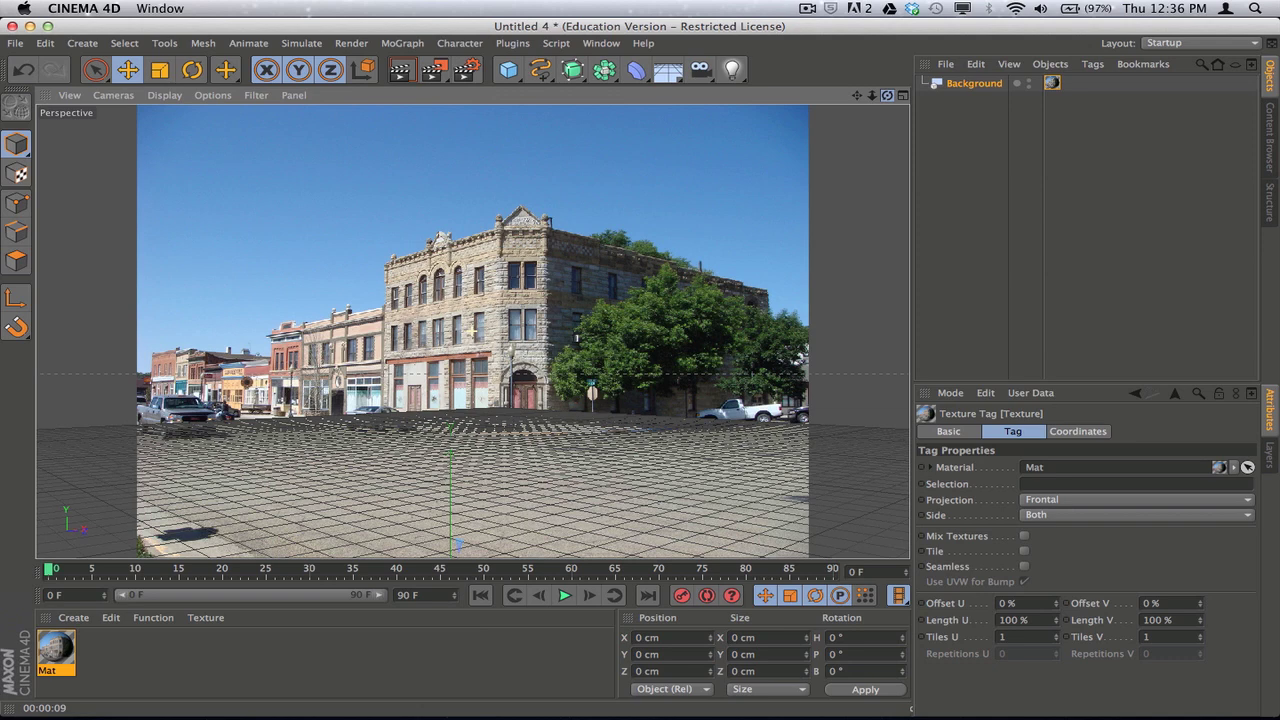
left_click_drag(896, 110, 896, 117)
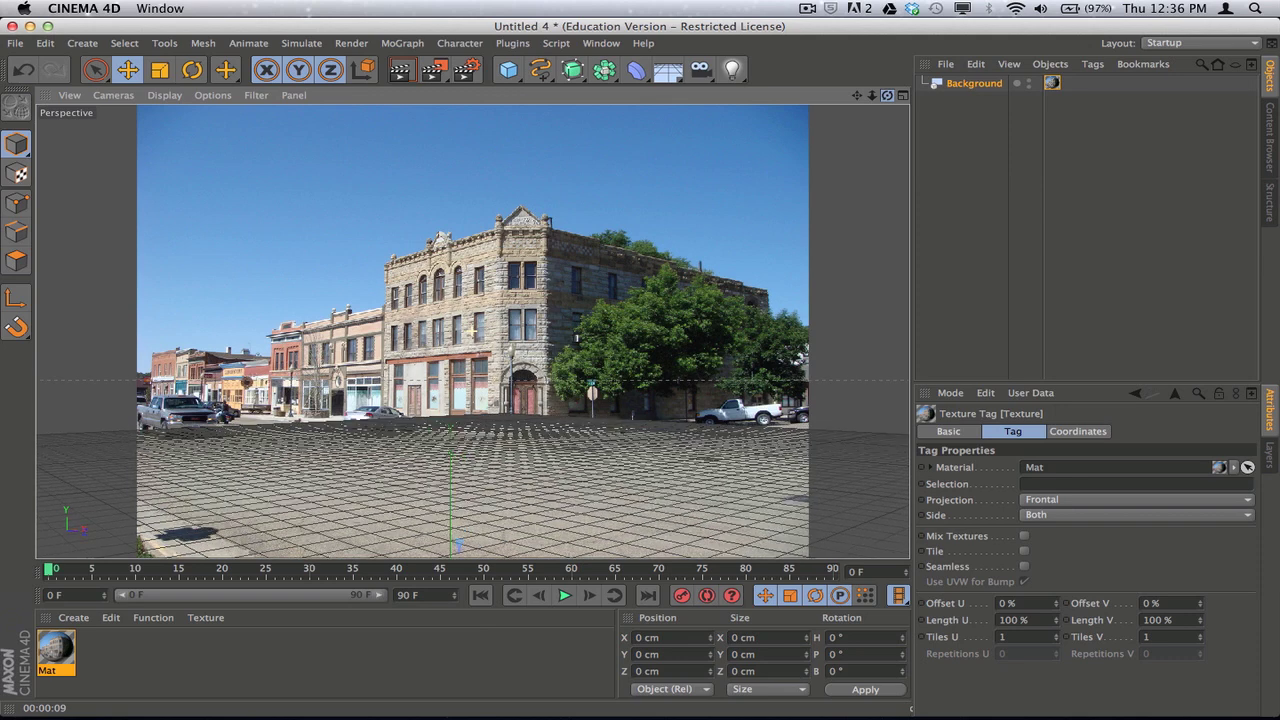
left_click_drag(887, 96, 887, 97)
Add a Plane and move it onto the street in the photo, at about X -1056 cm and Z 928 cm.
left_click(516, 70)
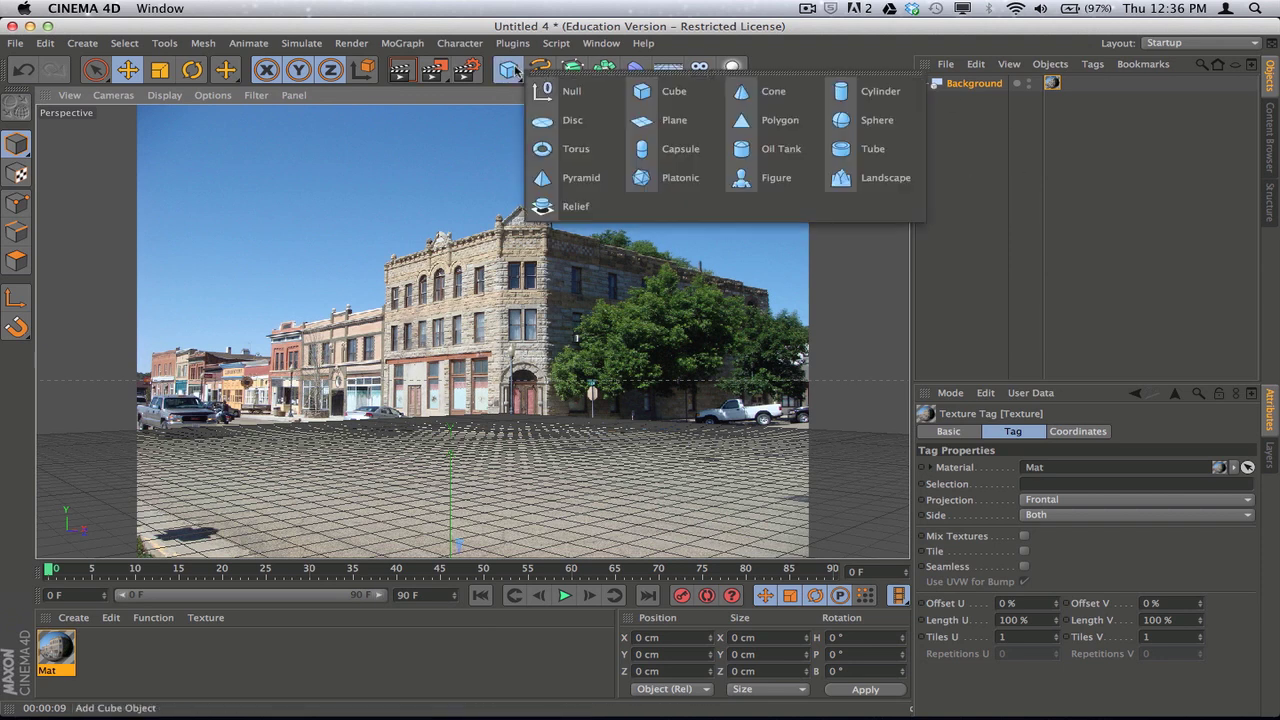
left_click(688, 125)
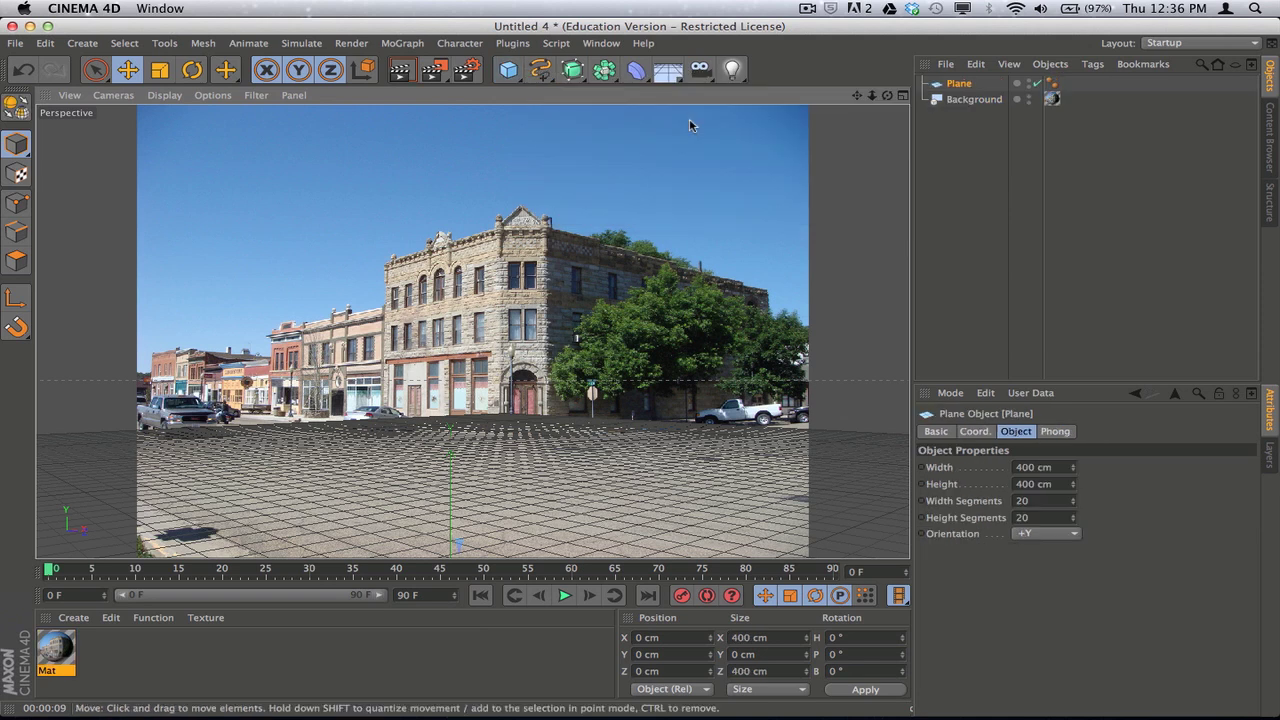
left_click(903, 98)
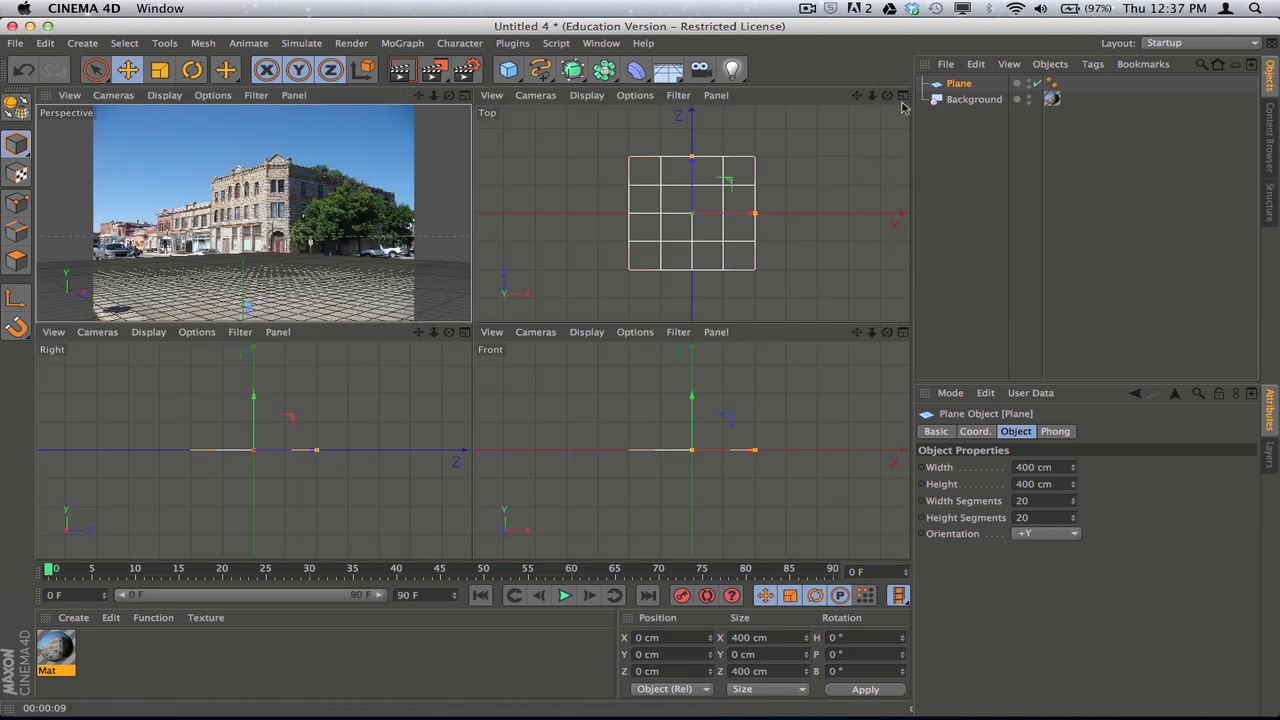
left_click_drag(873, 100, 848, 103)
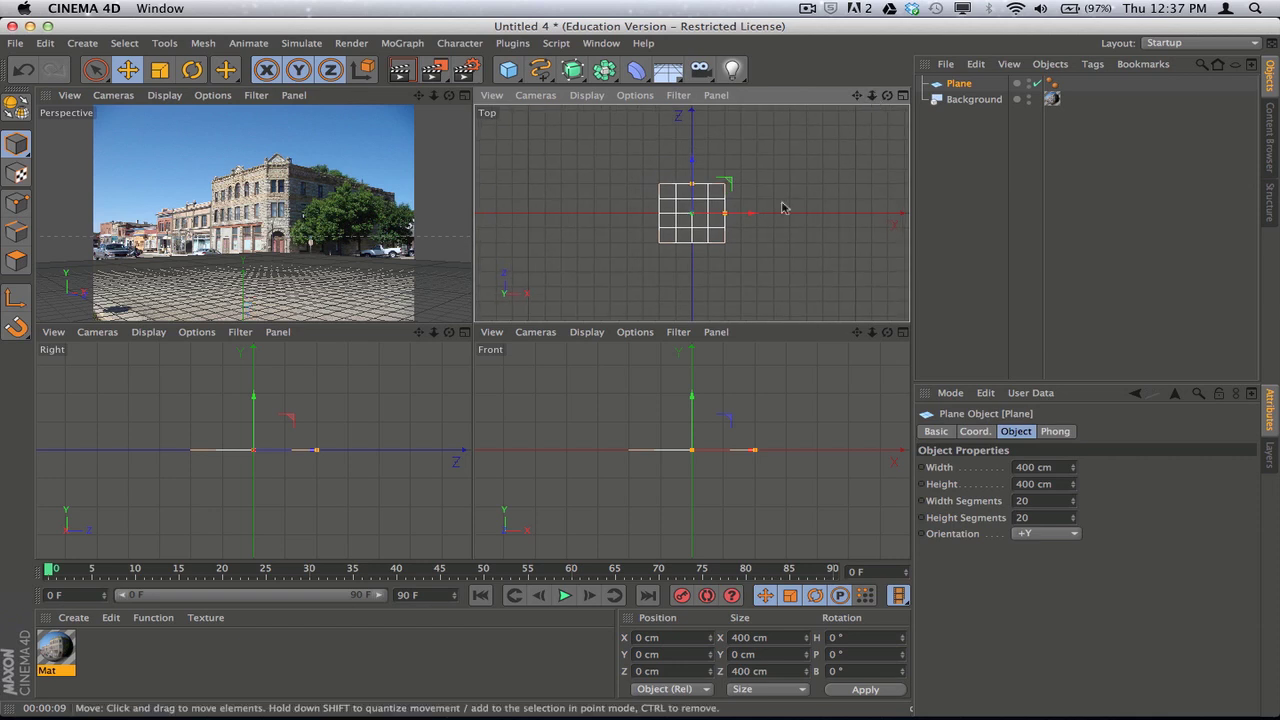
left_click_drag(743, 214, 569, 222)
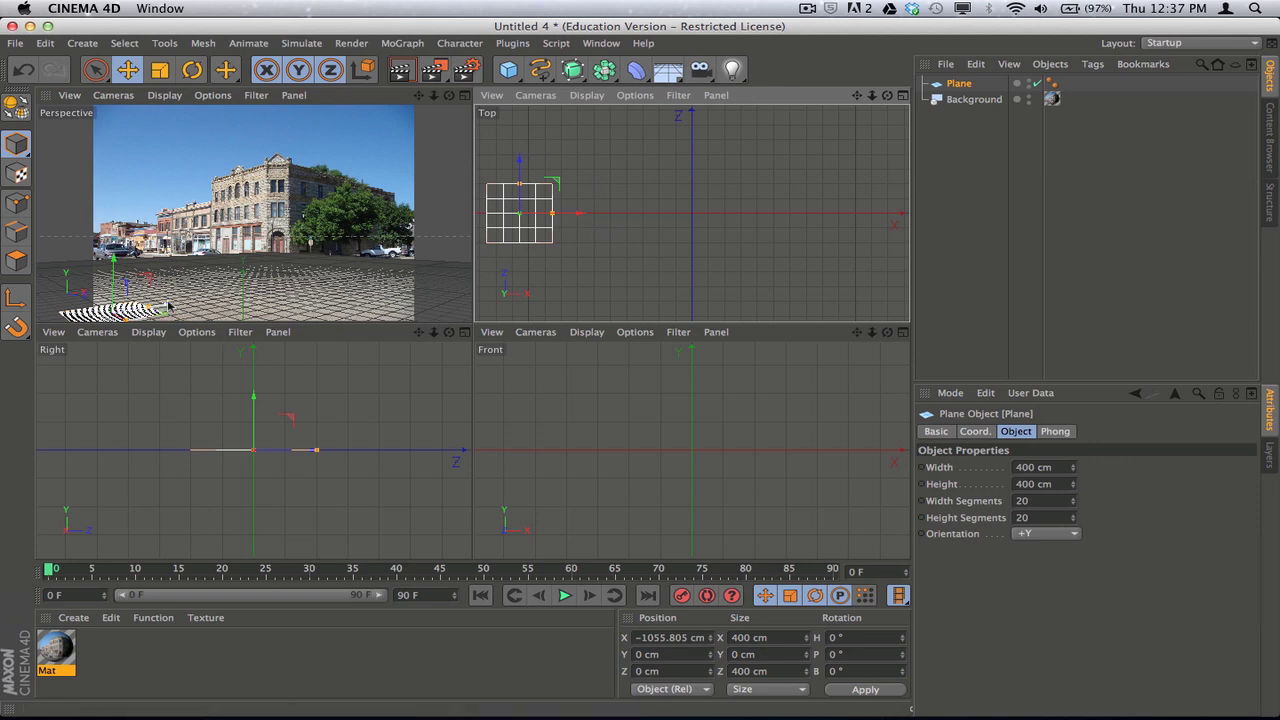
left_click_drag(168, 305, 289, 285)
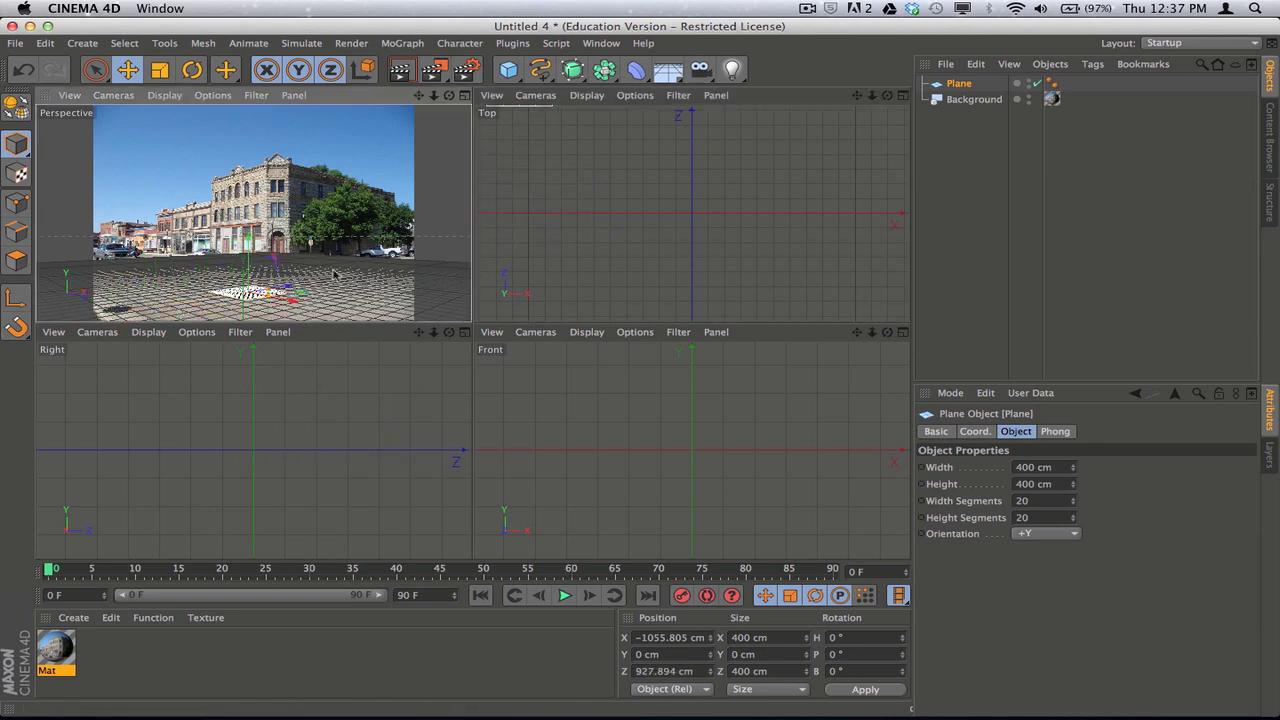
Enlarge the plane over the street to about 2258 cm wide and 1798 cm high, and render the perspective view.
left_click(464, 95)
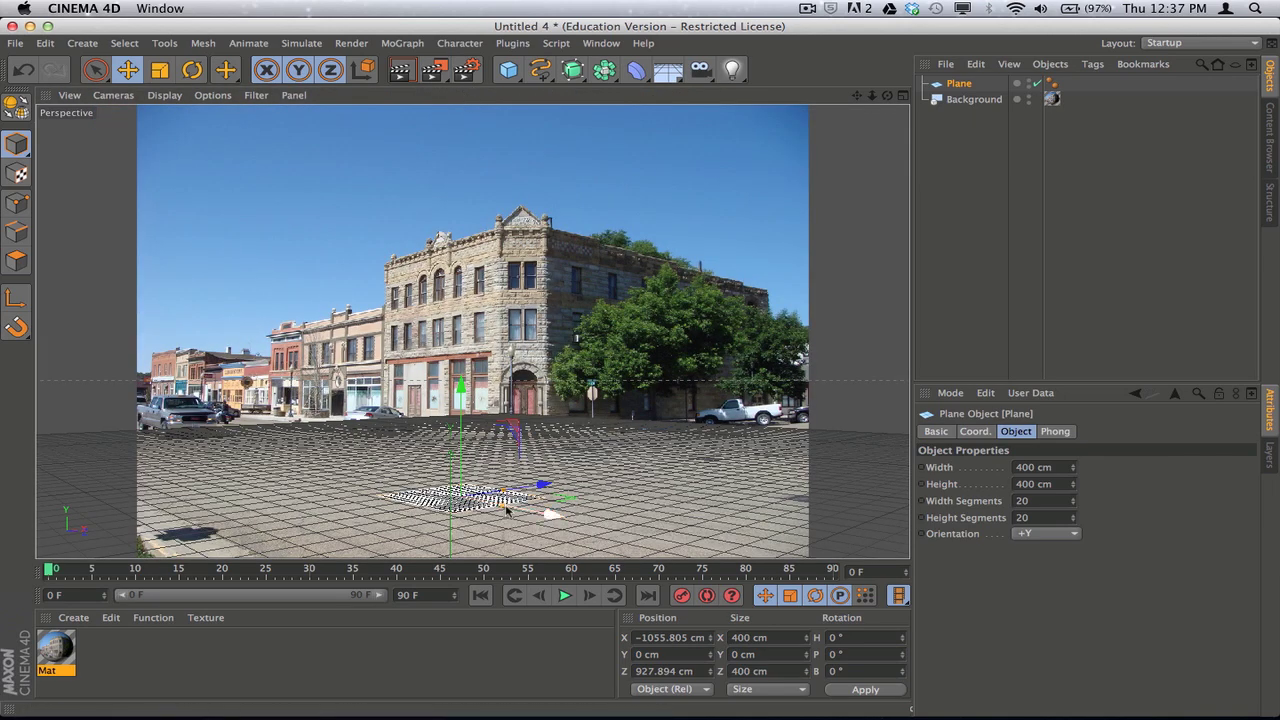
left_click_drag(505, 510, 613, 459)
left_click_drag(731, 553, 764, 559)
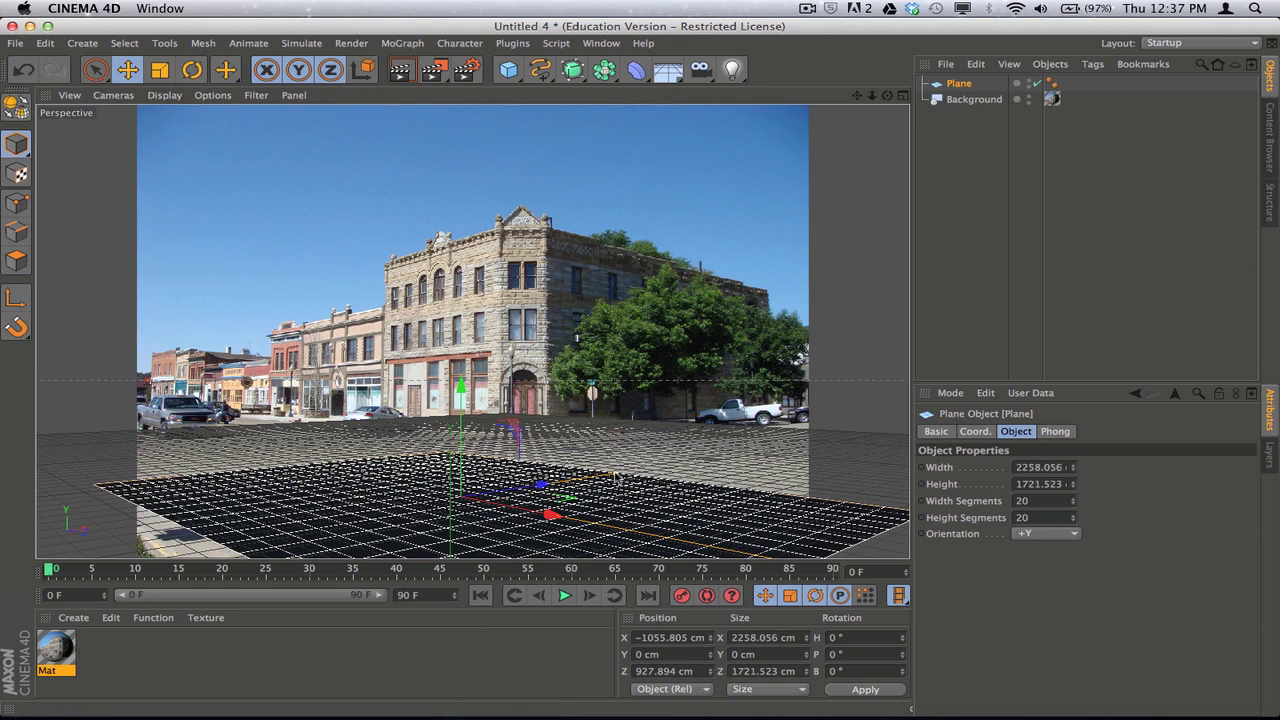
left_click_drag(618, 478, 620, 472)
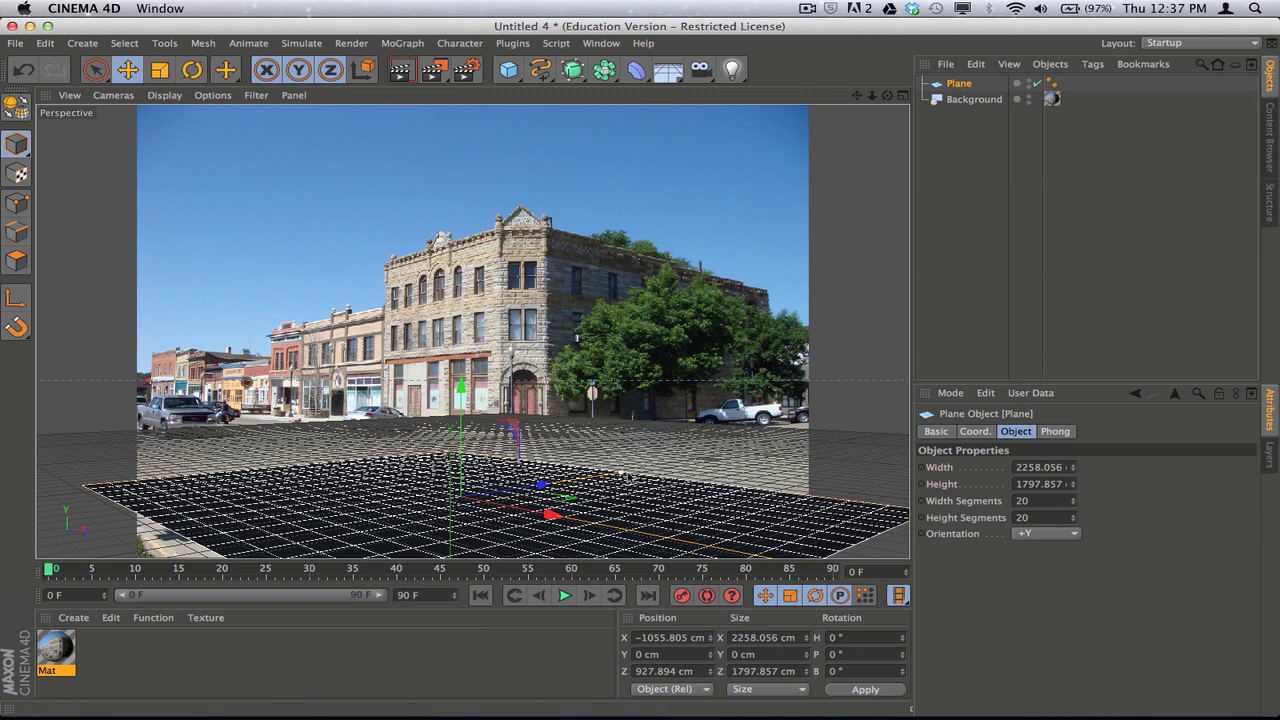
left_click(976, 218)
left_click(400, 69)
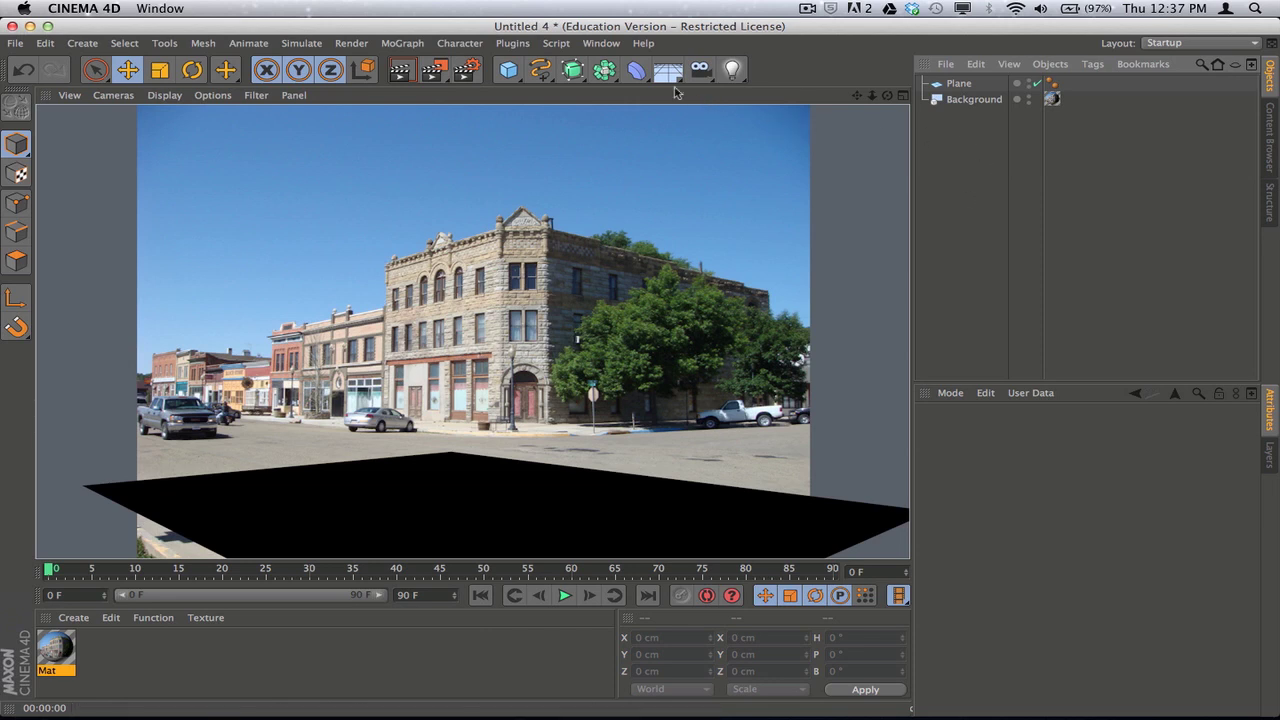
Load the LowPoly Car from the Content Browser's Vehicles folder into the scene and close the browser.
left_click(603, 43)
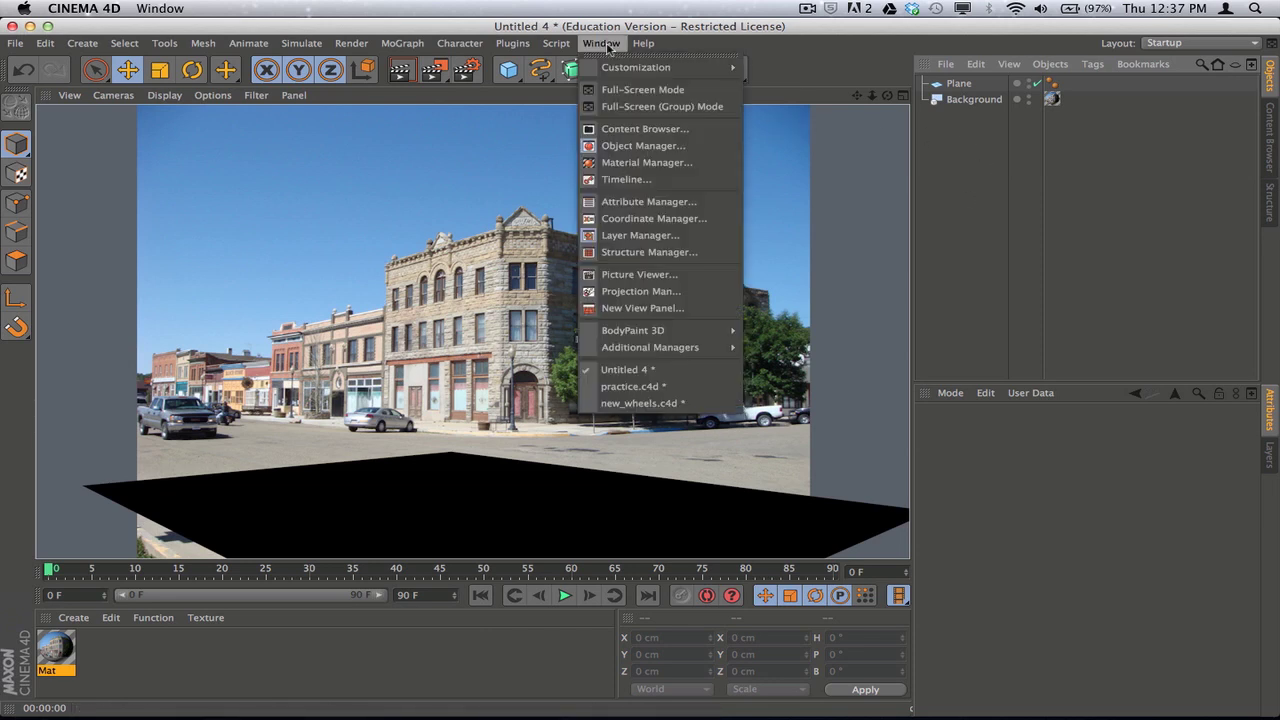
left_click(641, 128)
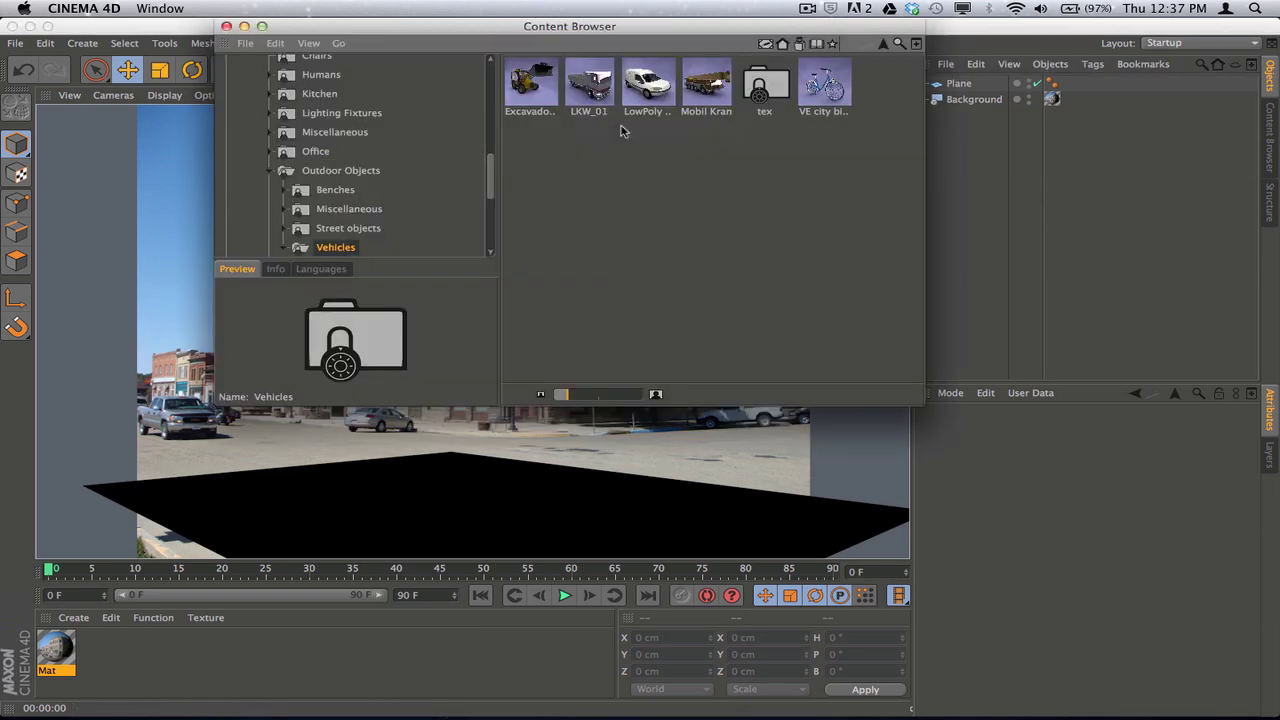
double_click(648, 86)
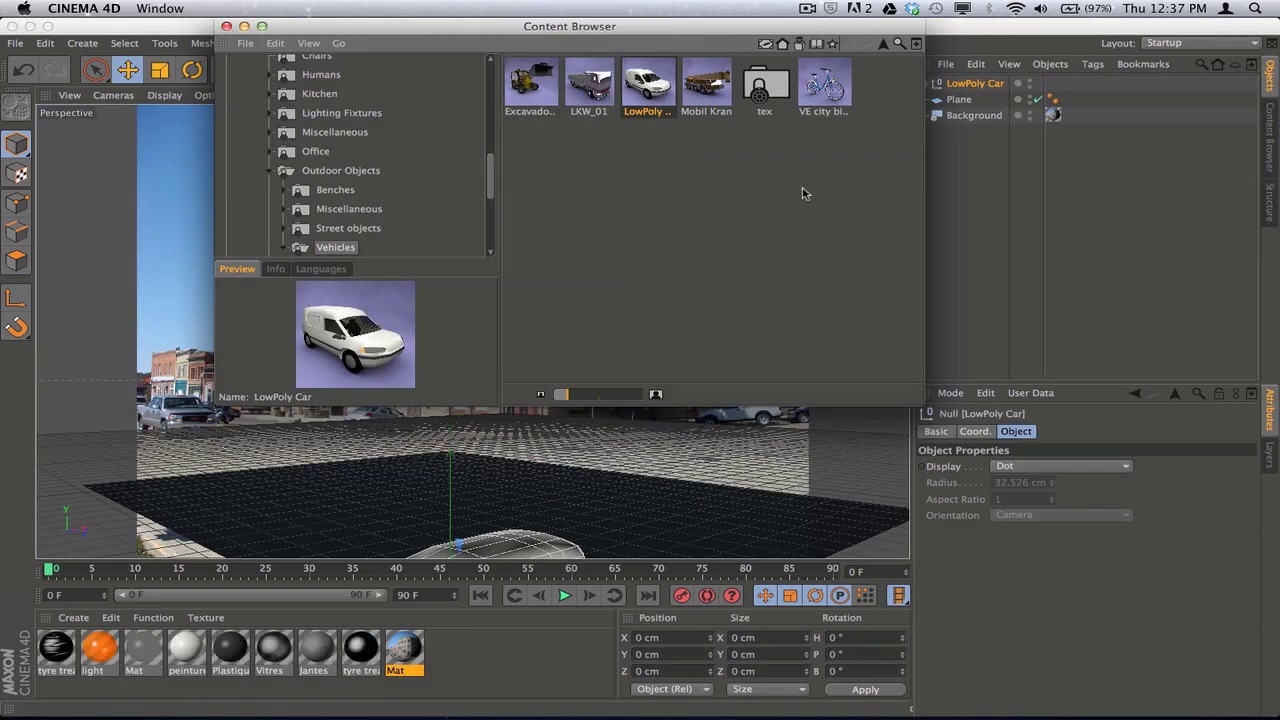
left_click(226, 26)
Move the LowPoly Car onto the street plane, at about X -1096 cm and Z 746 cm.
key("e")
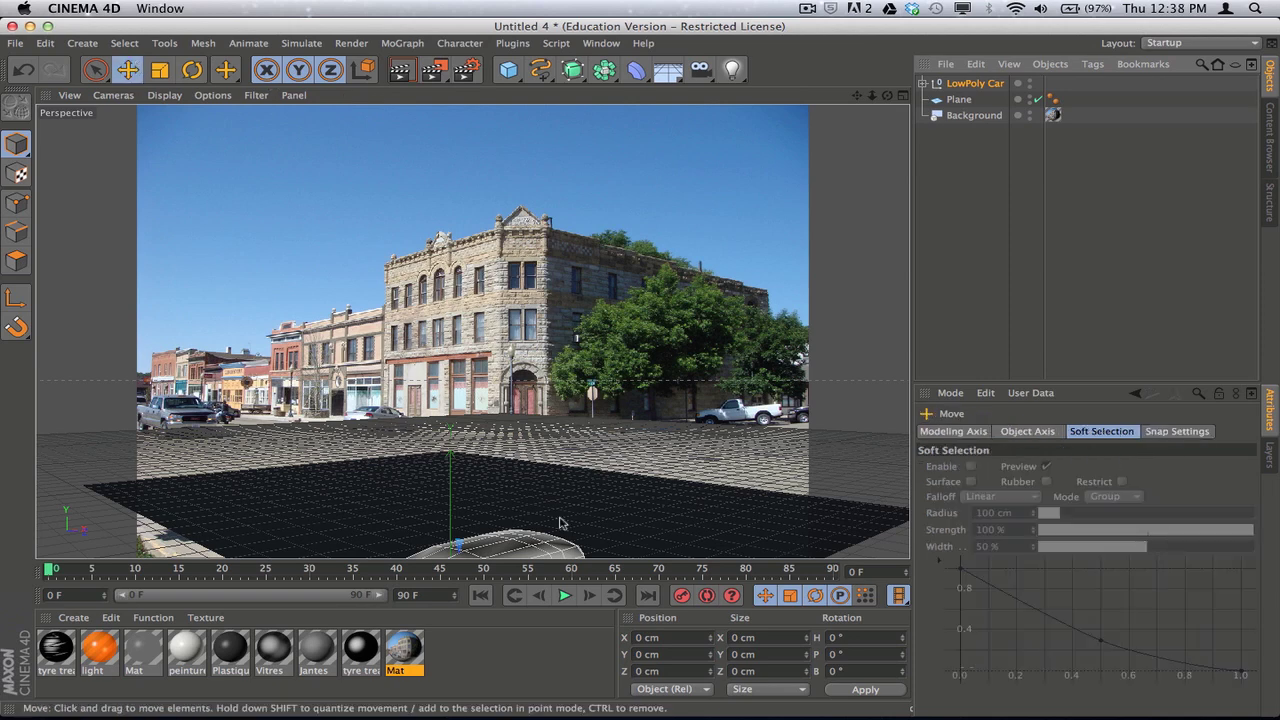
left_click(901, 97)
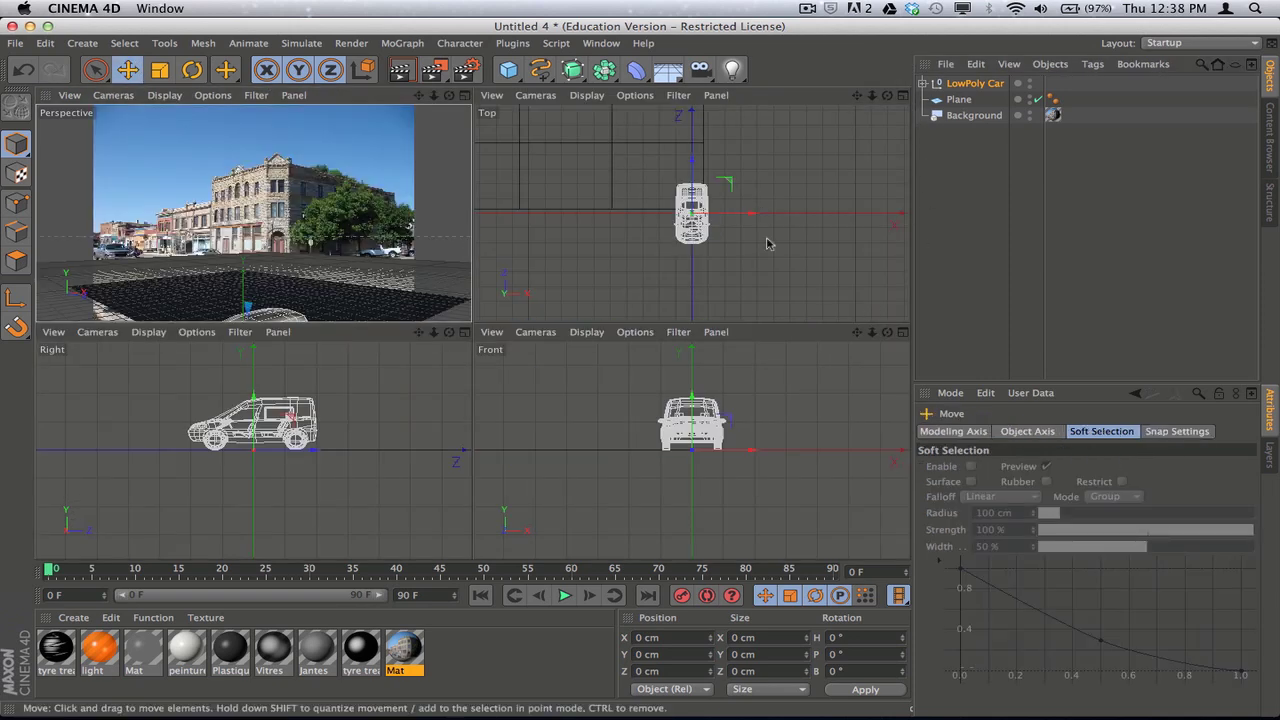
left_click_drag(741, 454, 550, 452)
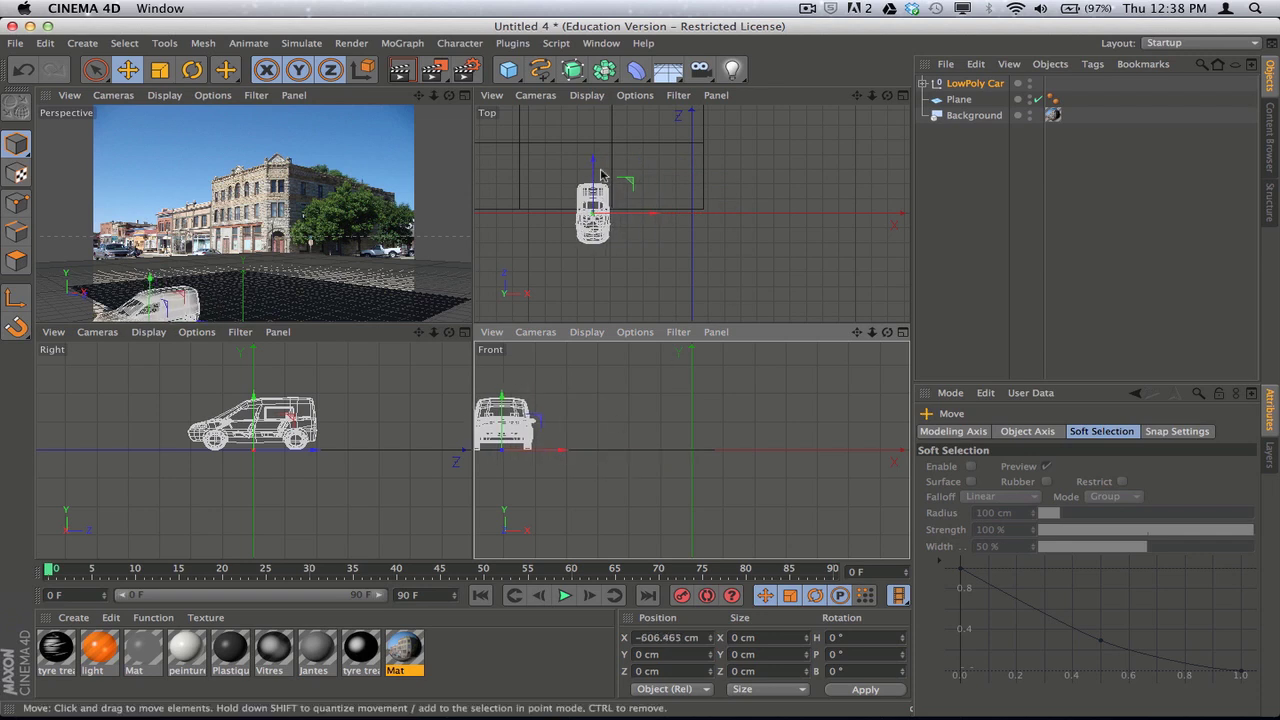
left_click_drag(593, 224, 593, 140)
left_click(465, 96)
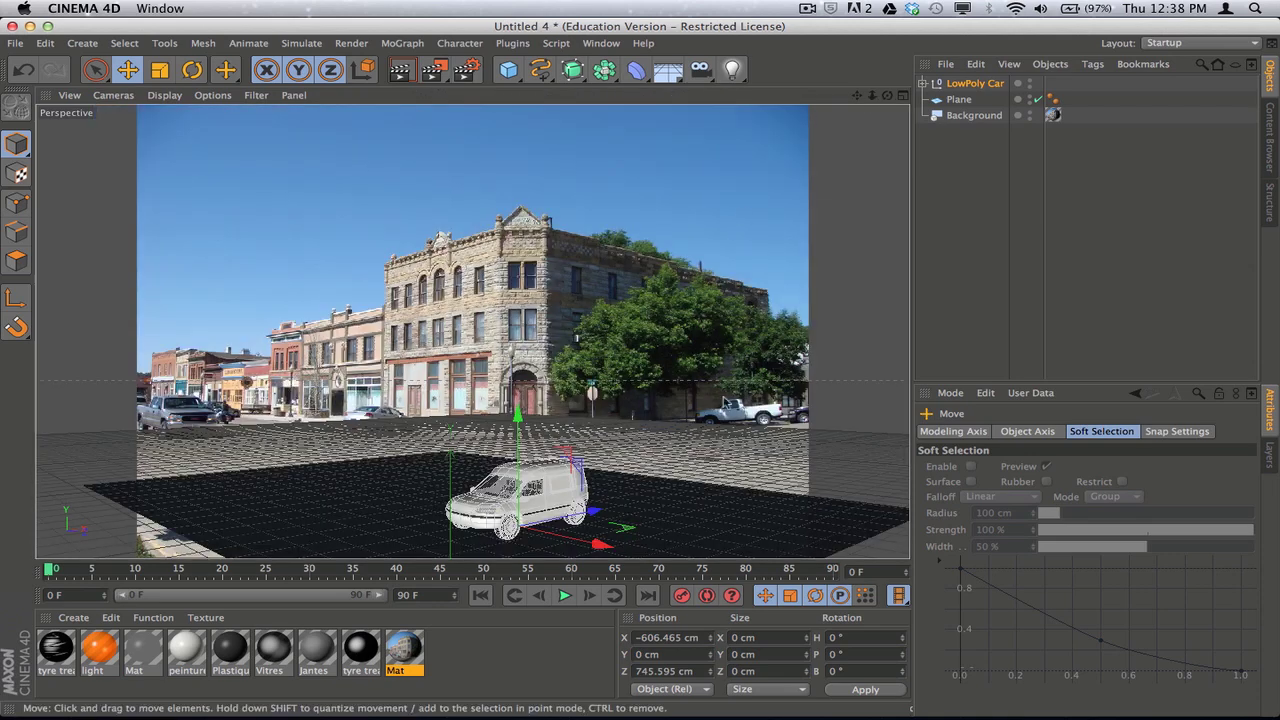
left_click_drag(601, 549, 471, 520)
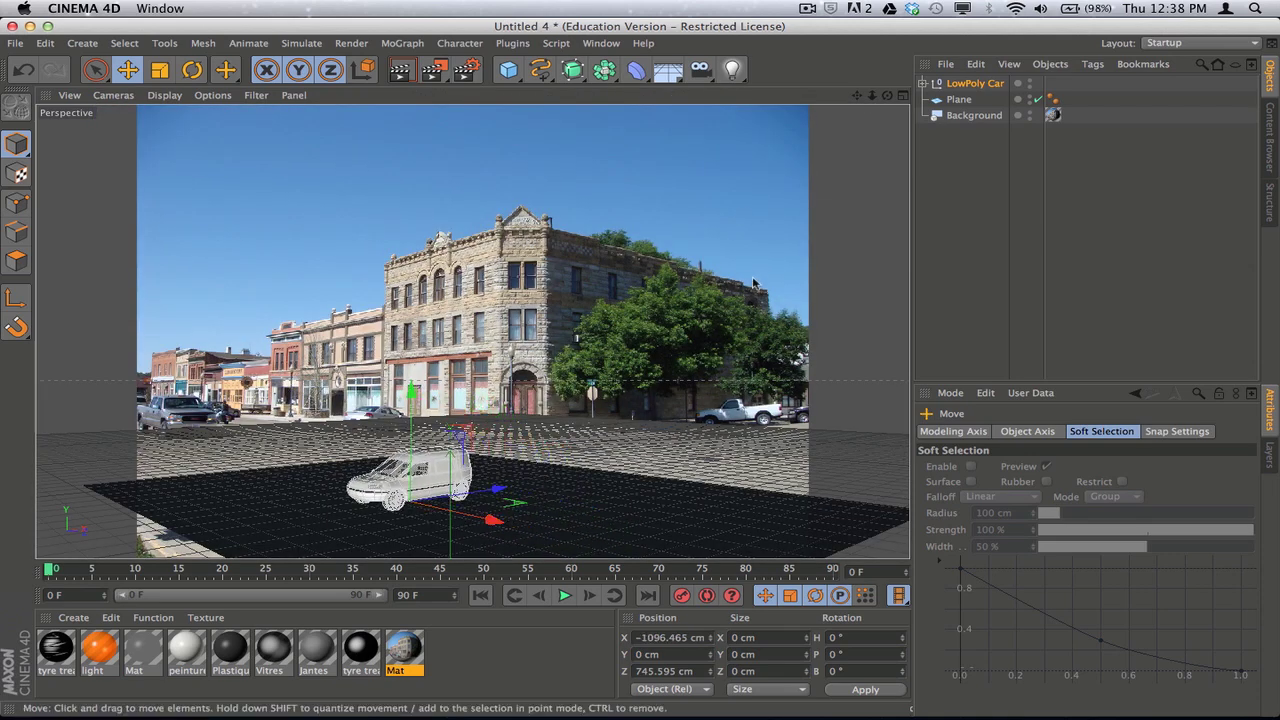
Rotate the LowPoly Car to a heading of 90° on the street plane.
key("r")
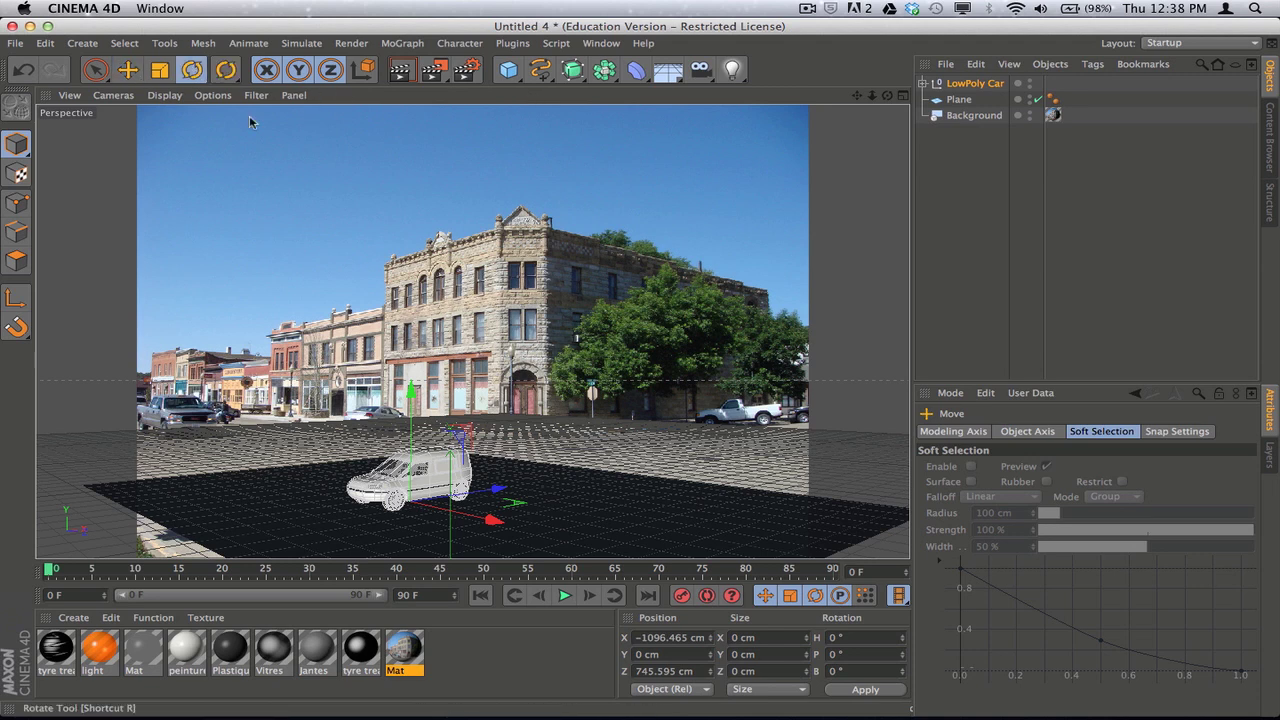
left_click_drag(376, 516, 573, 479)
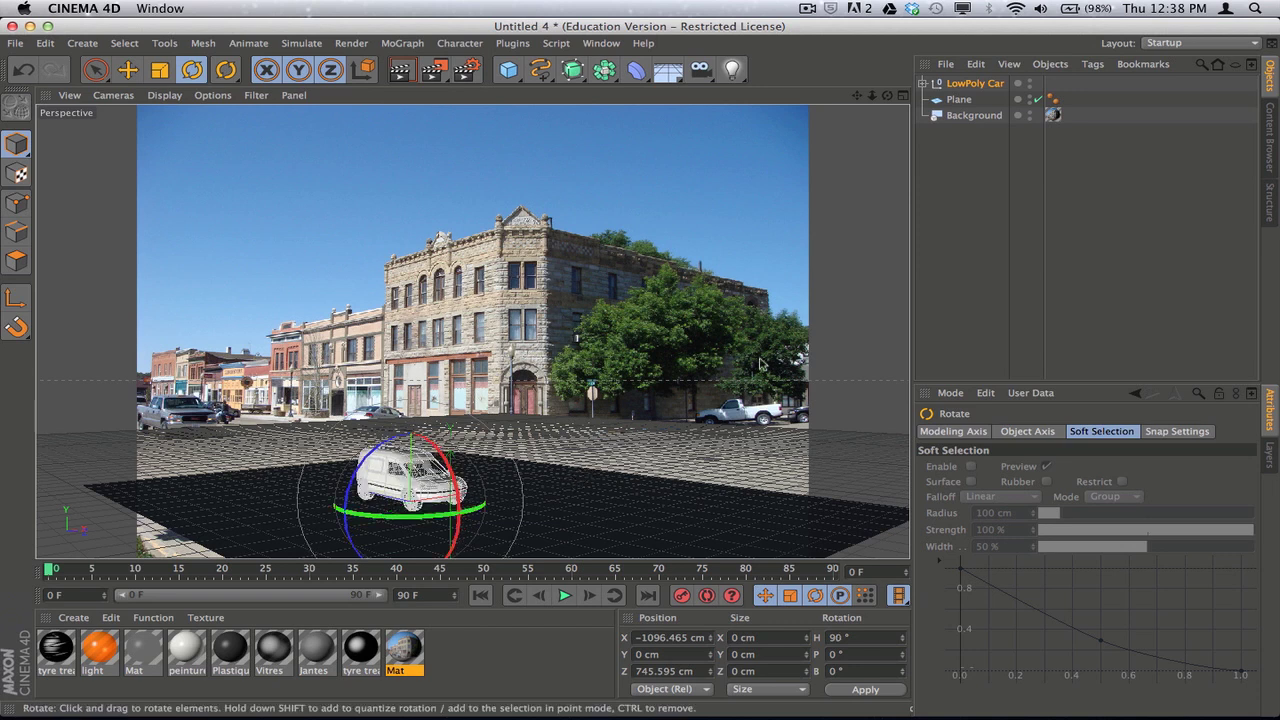
left_click(127, 69)
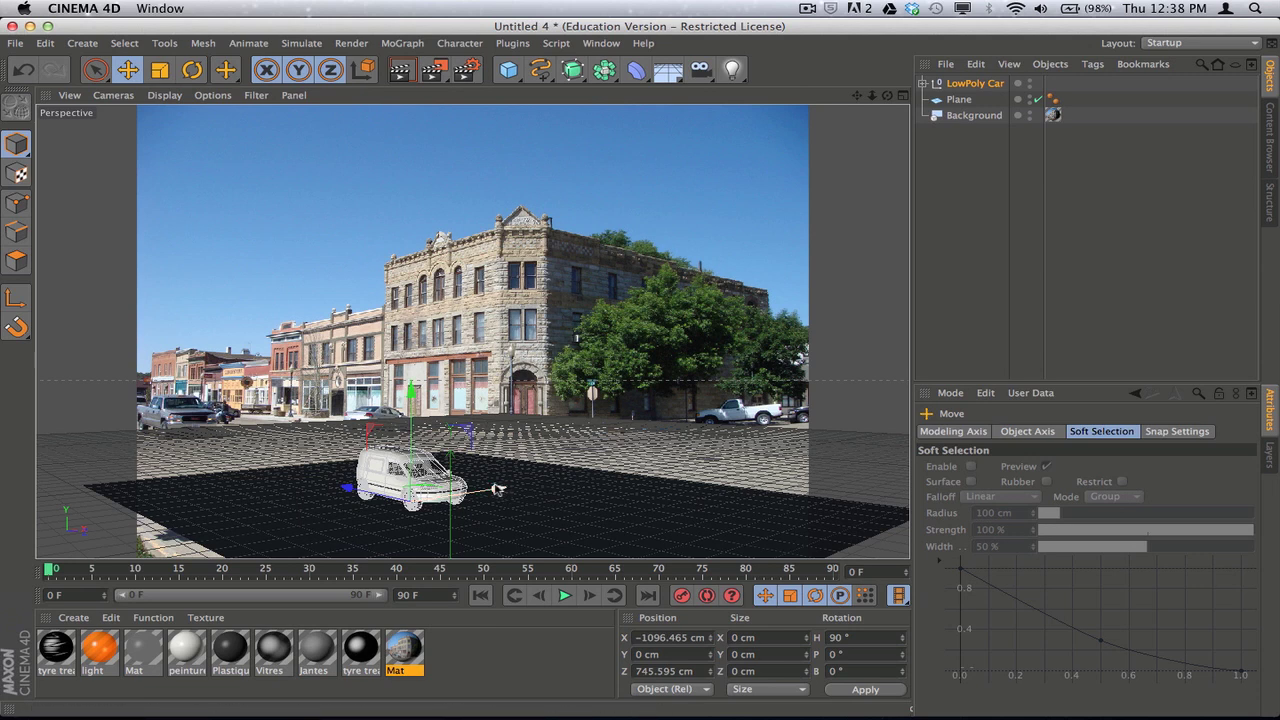
left_click_drag(411, 396, 411, 394)
Scale the LowPoly Car to 2 on the X, Y and Z axes.
left_click(971, 86)
left_click(975, 433)
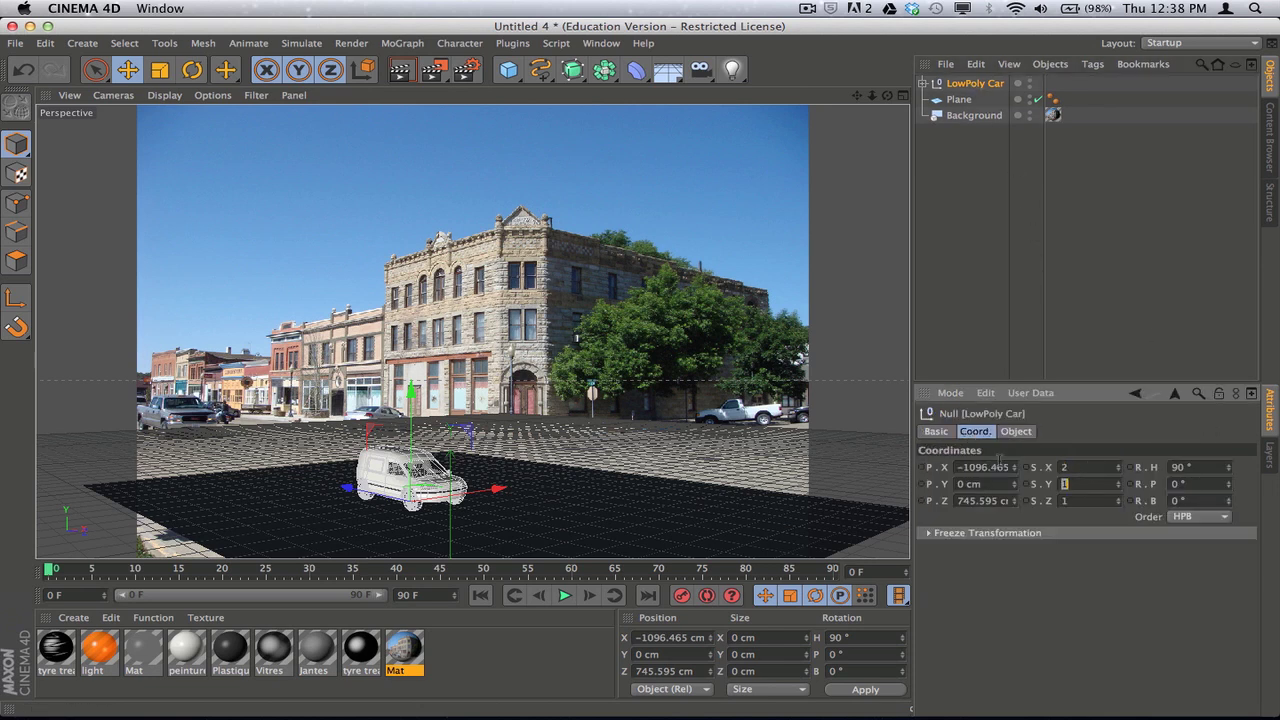
key("Tab")
key("Tab")
type("2")
key("Return")
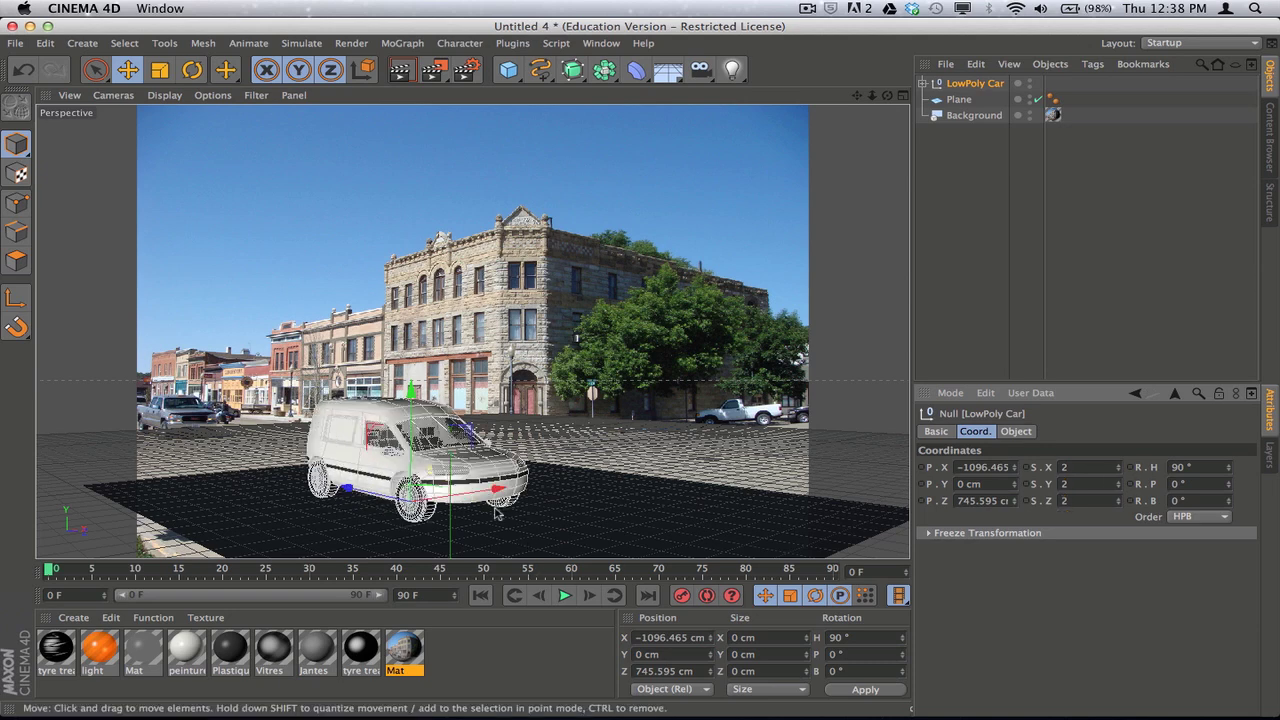
Shift the enlarged car along the street to about X -730 cm, deselect it and render the perspective view.
left_click_drag(378, 497, 437, 519)
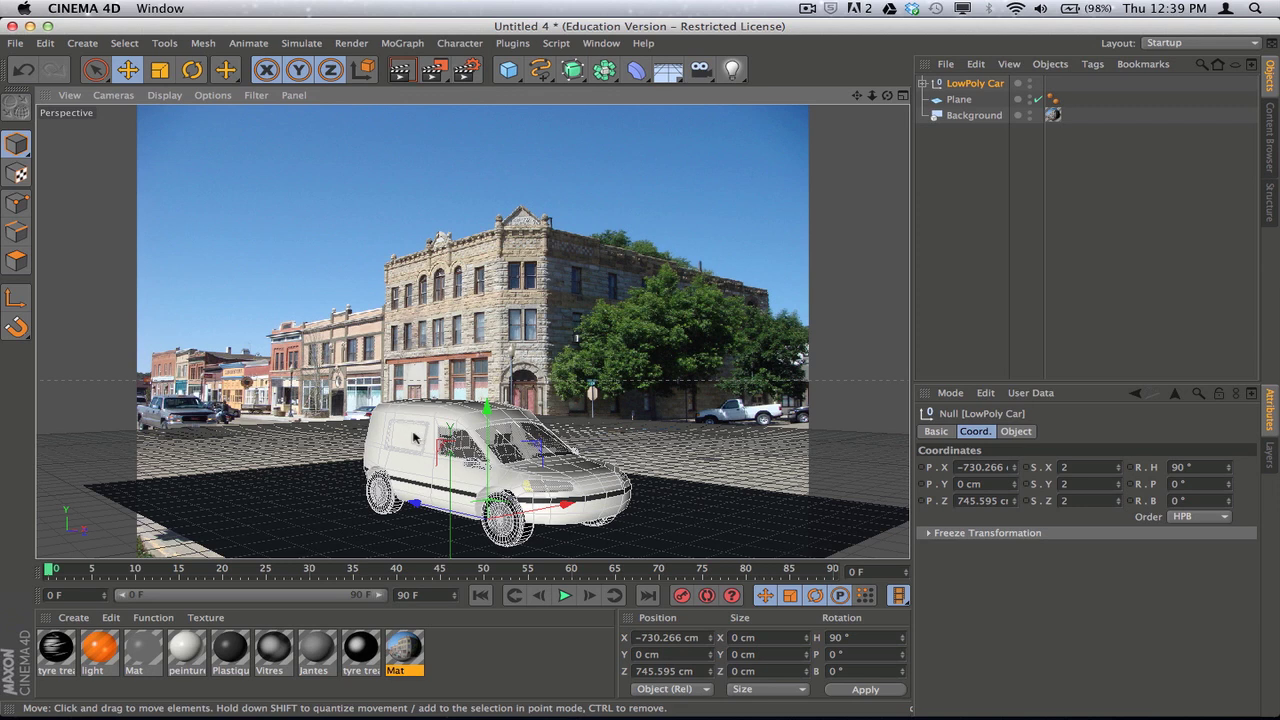
left_click(950, 175)
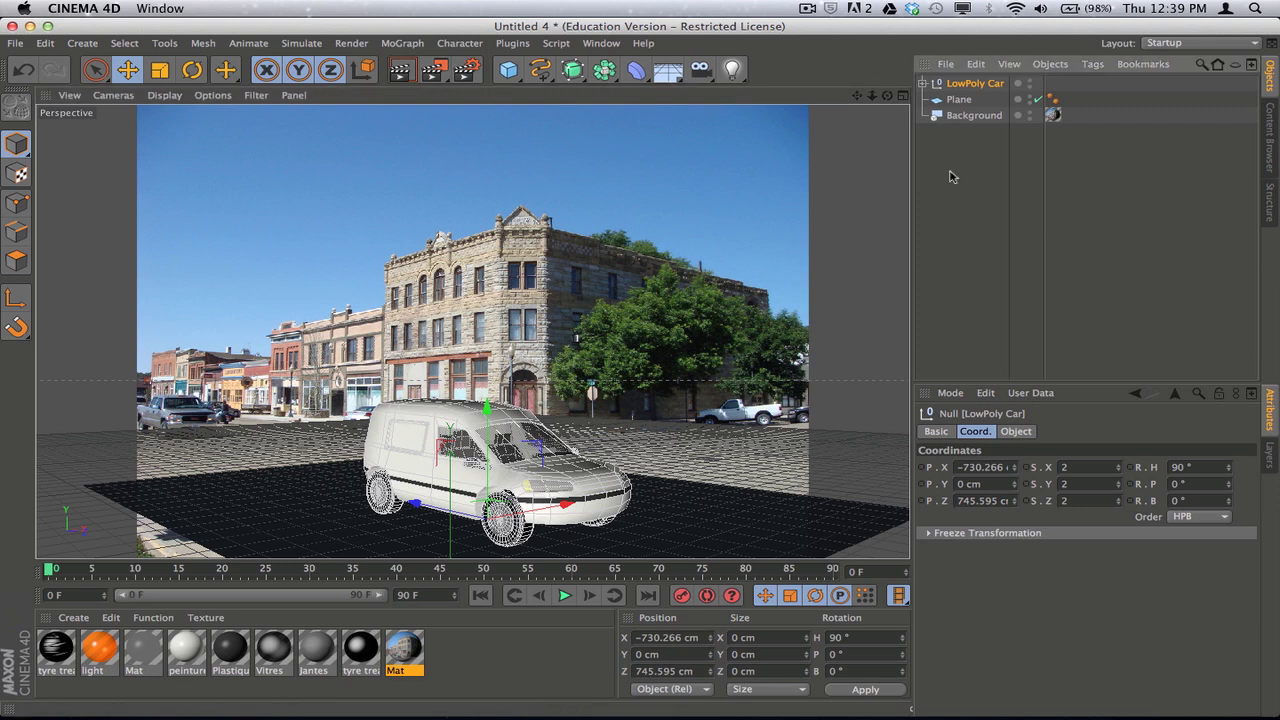
left_click(400, 69)
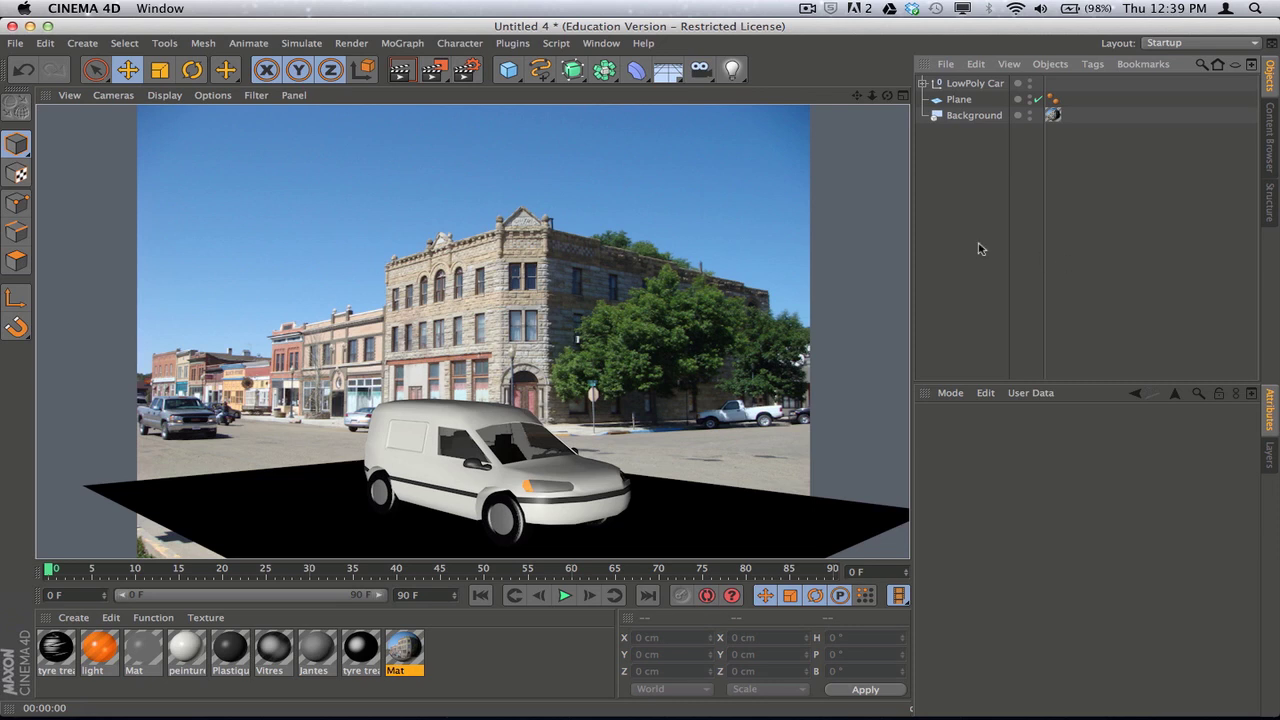
Apply the background photo's material, Mat, to the Plane under the car.
left_click(962, 100)
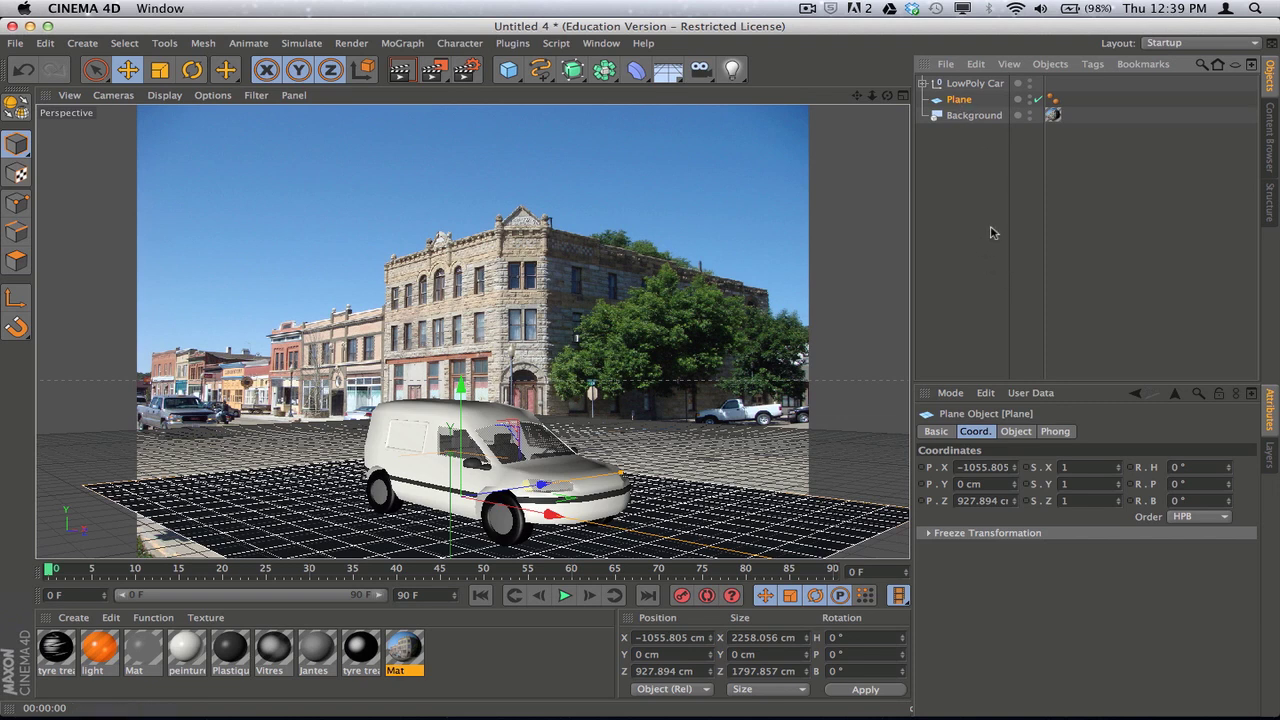
left_click_drag(407, 655, 958, 104)
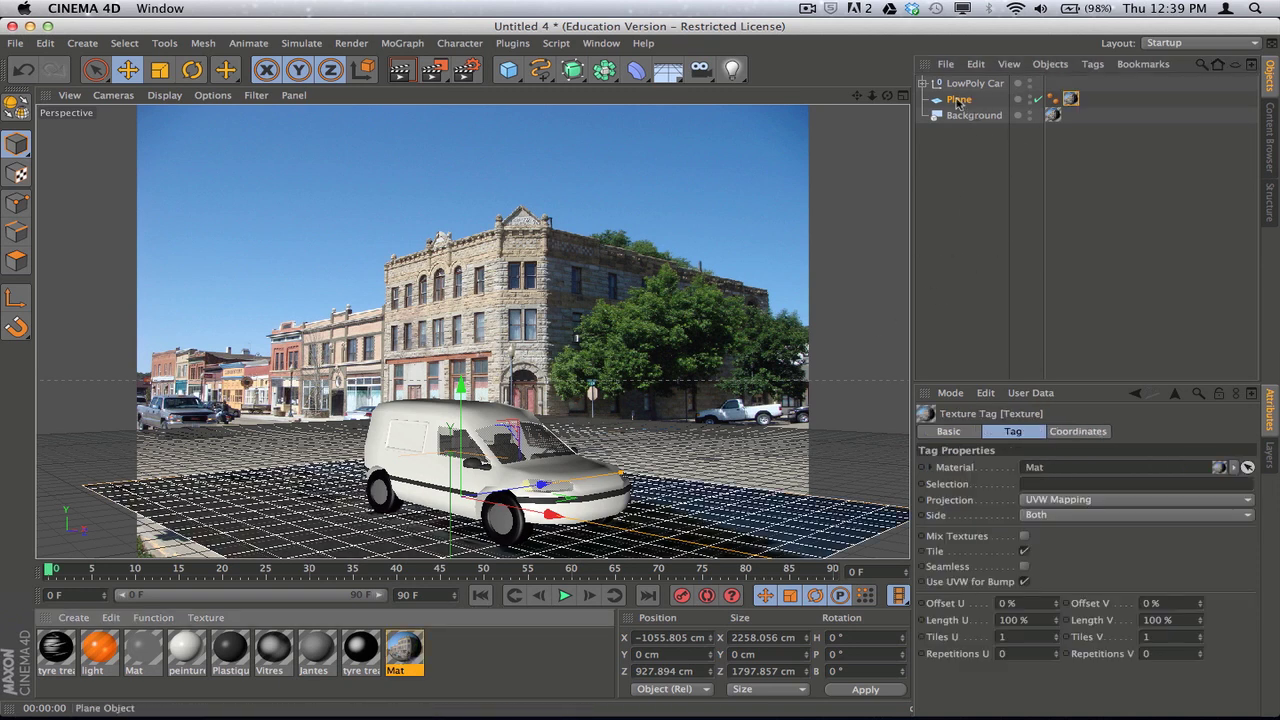
left_click(978, 222)
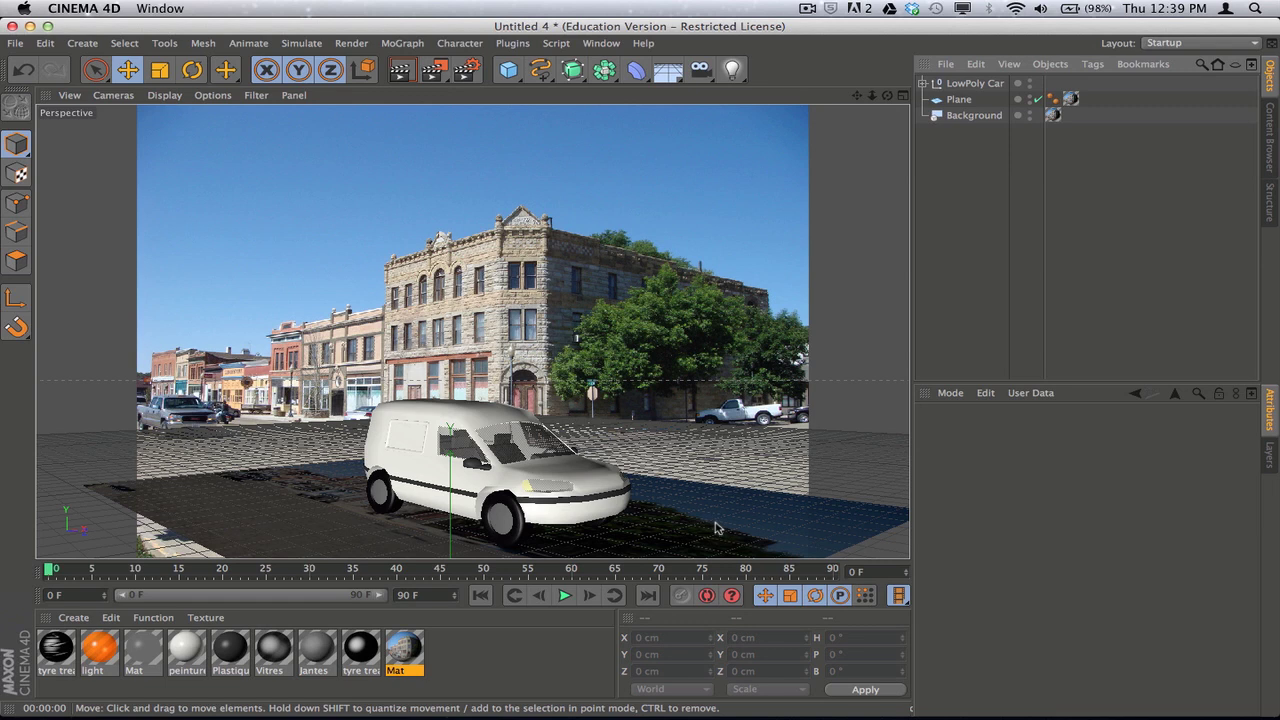
Set the projection of the Plane's texture tag to Frontal and render the perspective view.
left_click(1071, 98)
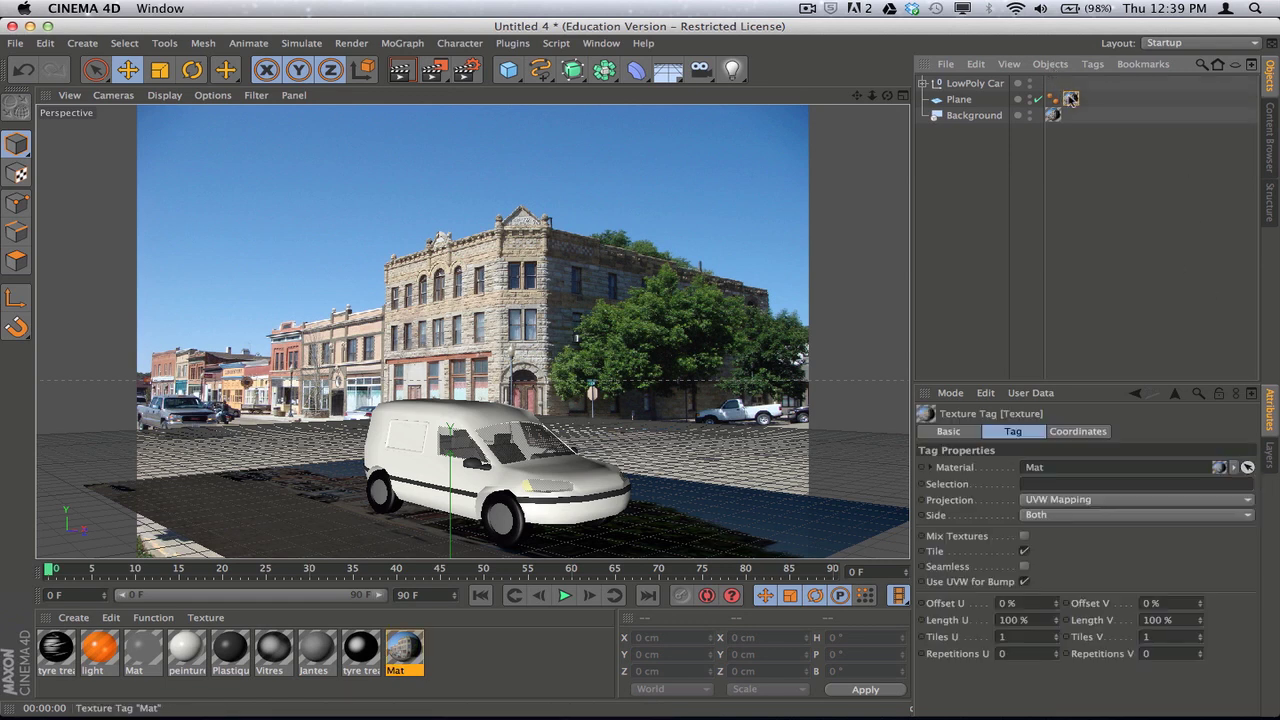
left_click(1049, 502)
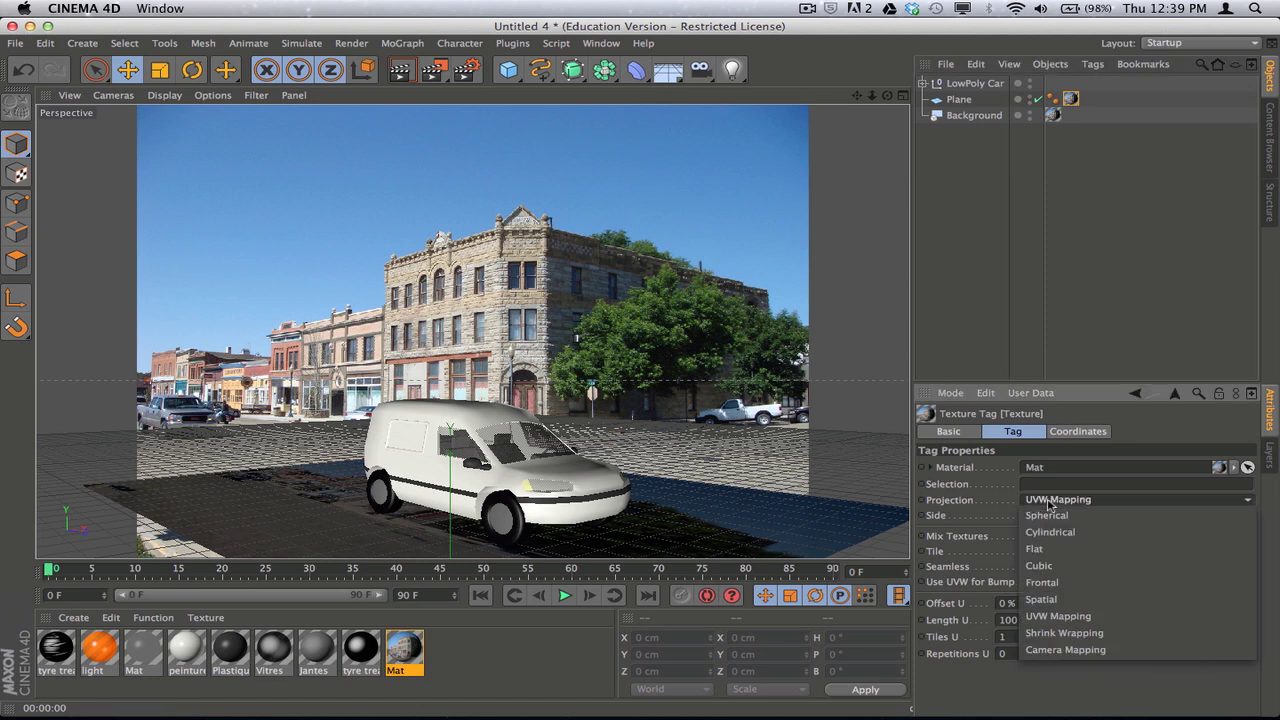
left_click(1042, 584)
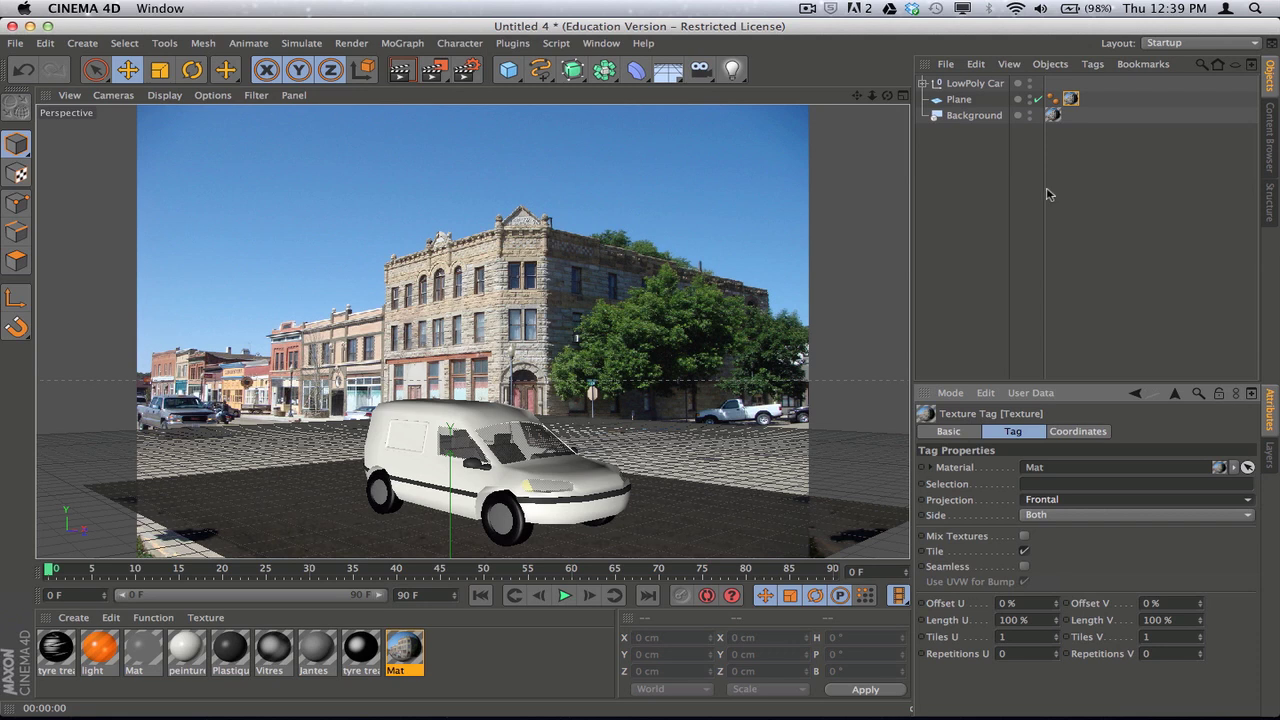
left_click(994, 186)
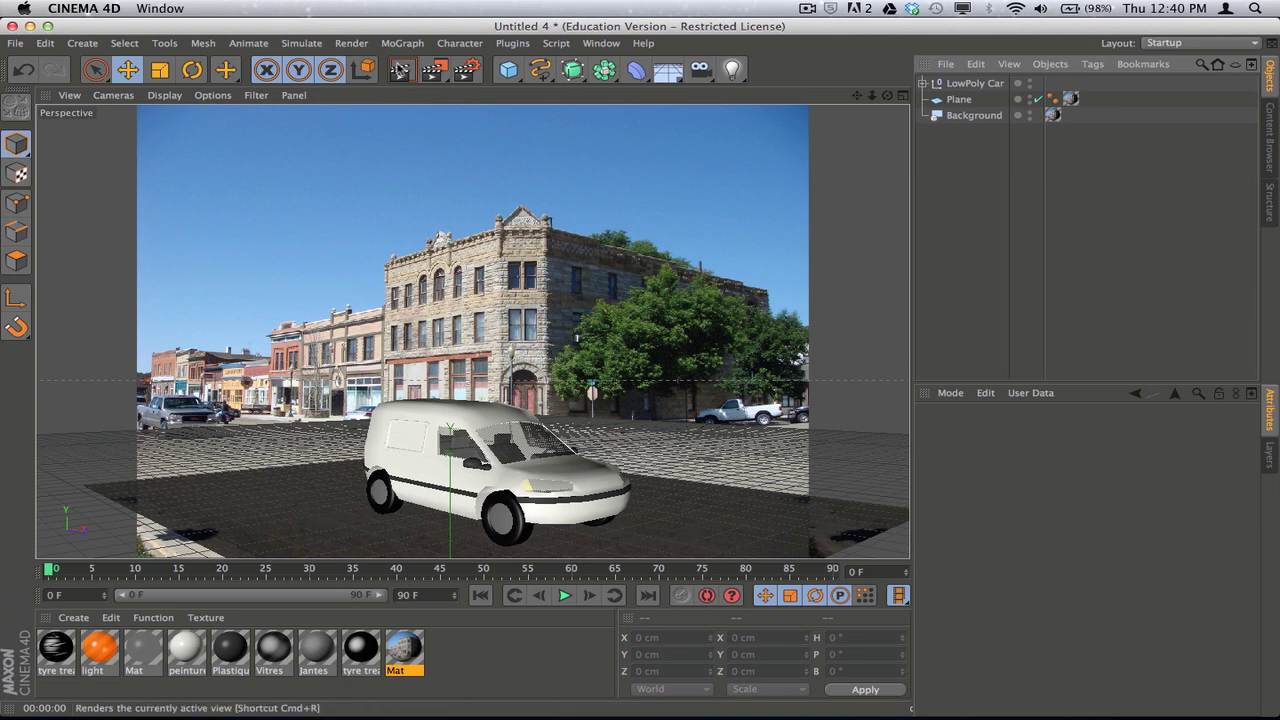
left_click(399, 70)
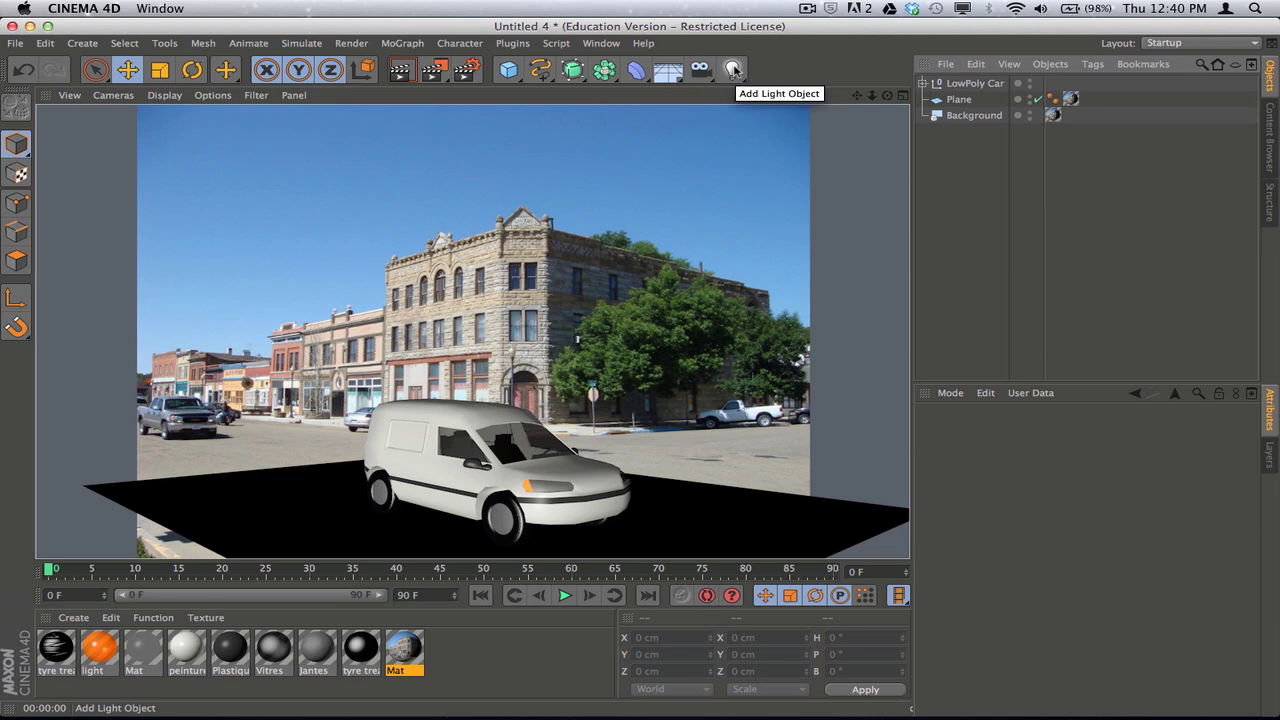
Add an Infinite Light and move it above the car, to about X -816 cm, Y 1110 cm and Z 936 cm.
left_click(733, 69)
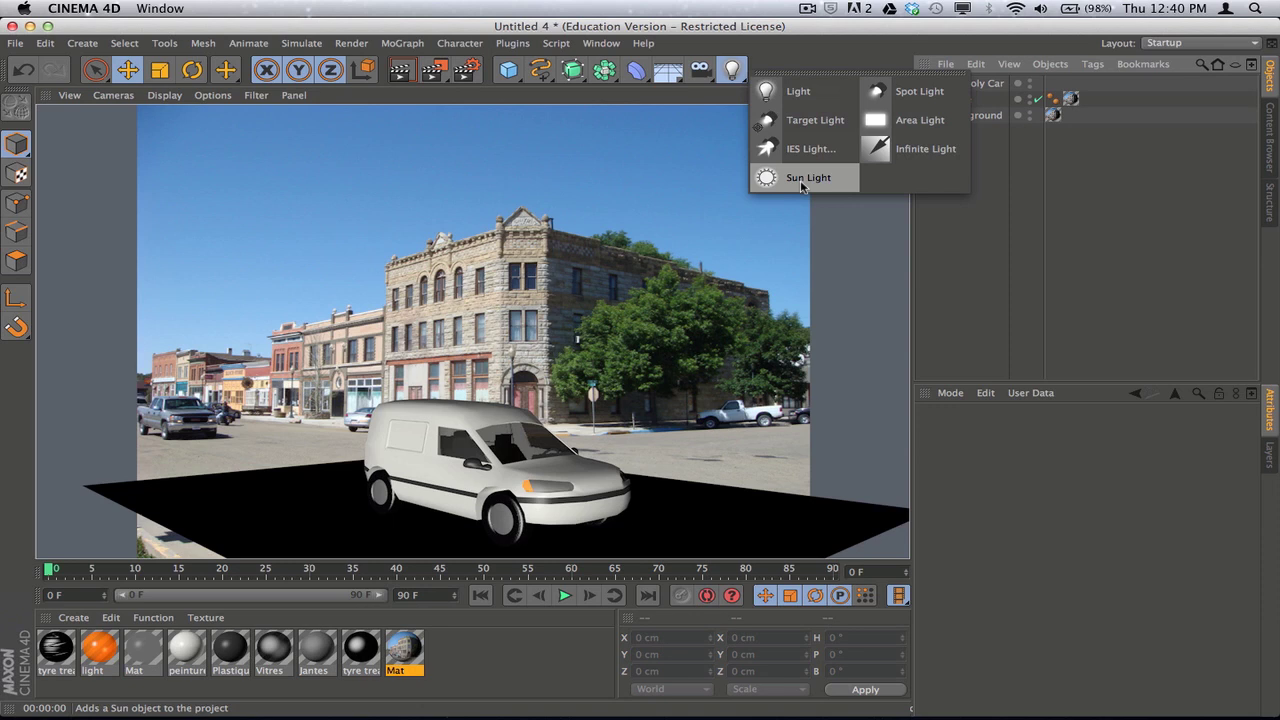
left_click(908, 150)
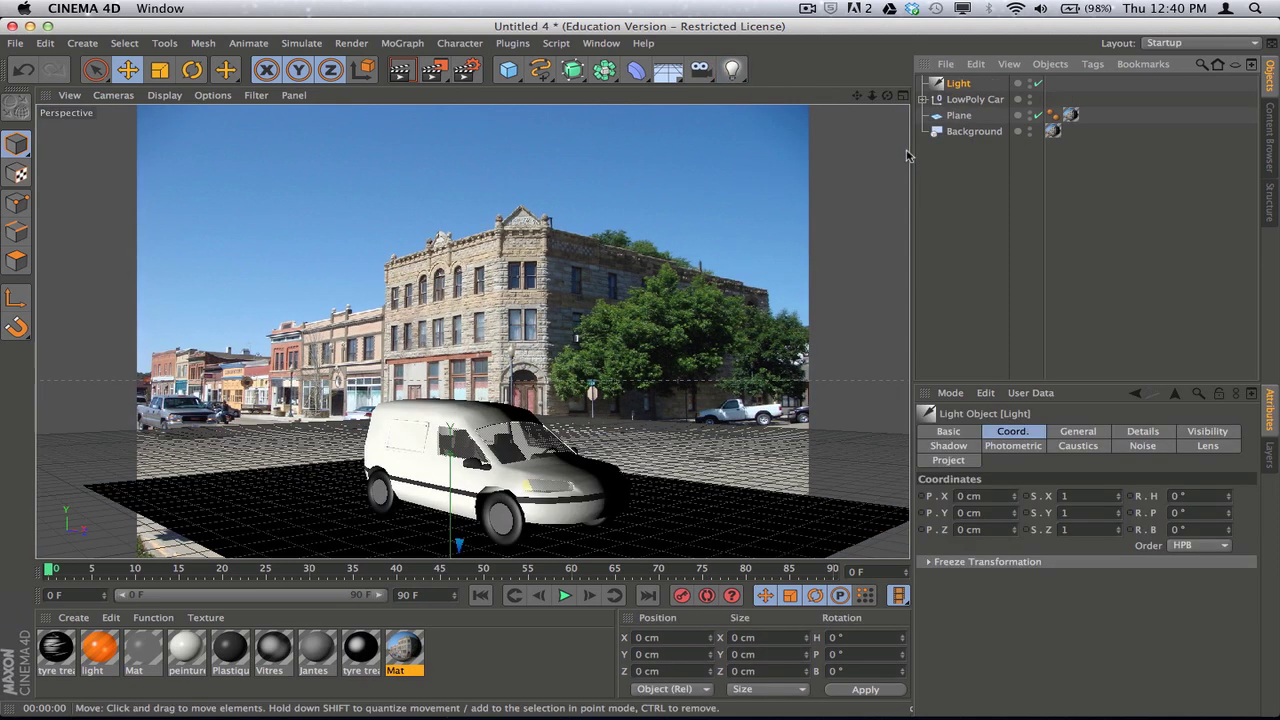
left_click(904, 96)
scroll(700, 220, "down", 3)
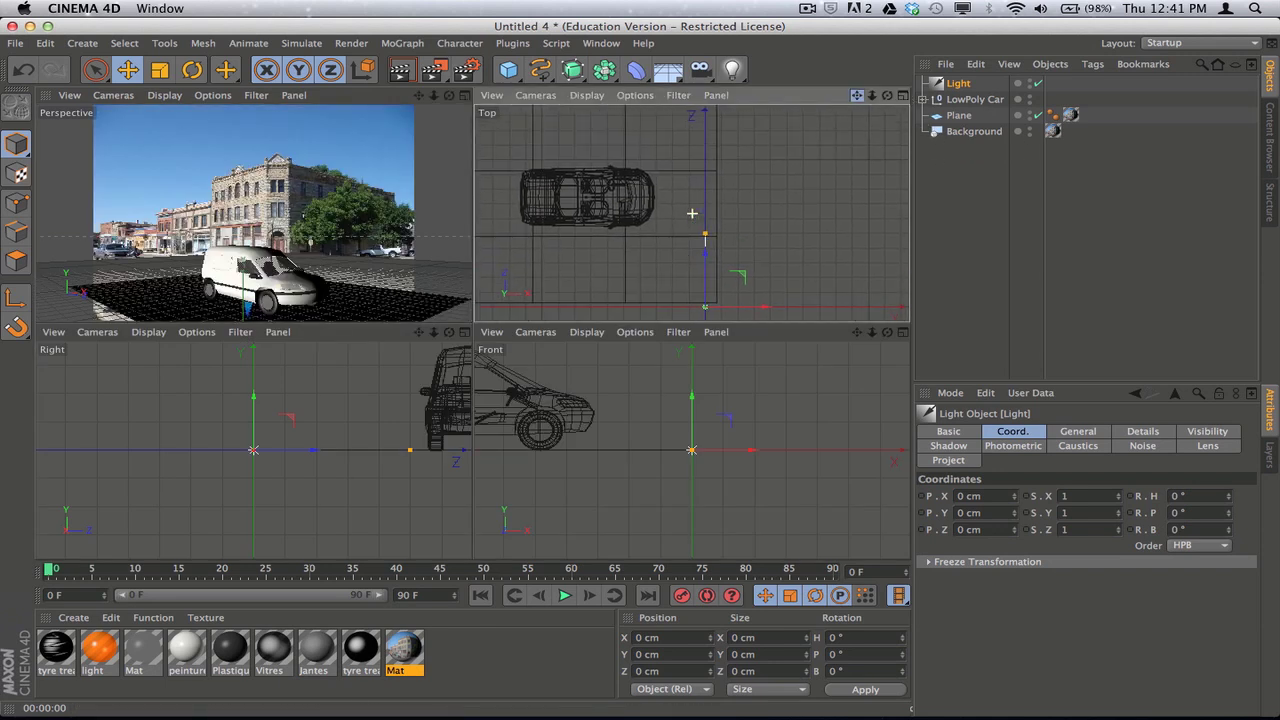
left_click_drag(745, 295, 570, 136)
left_click(465, 96)
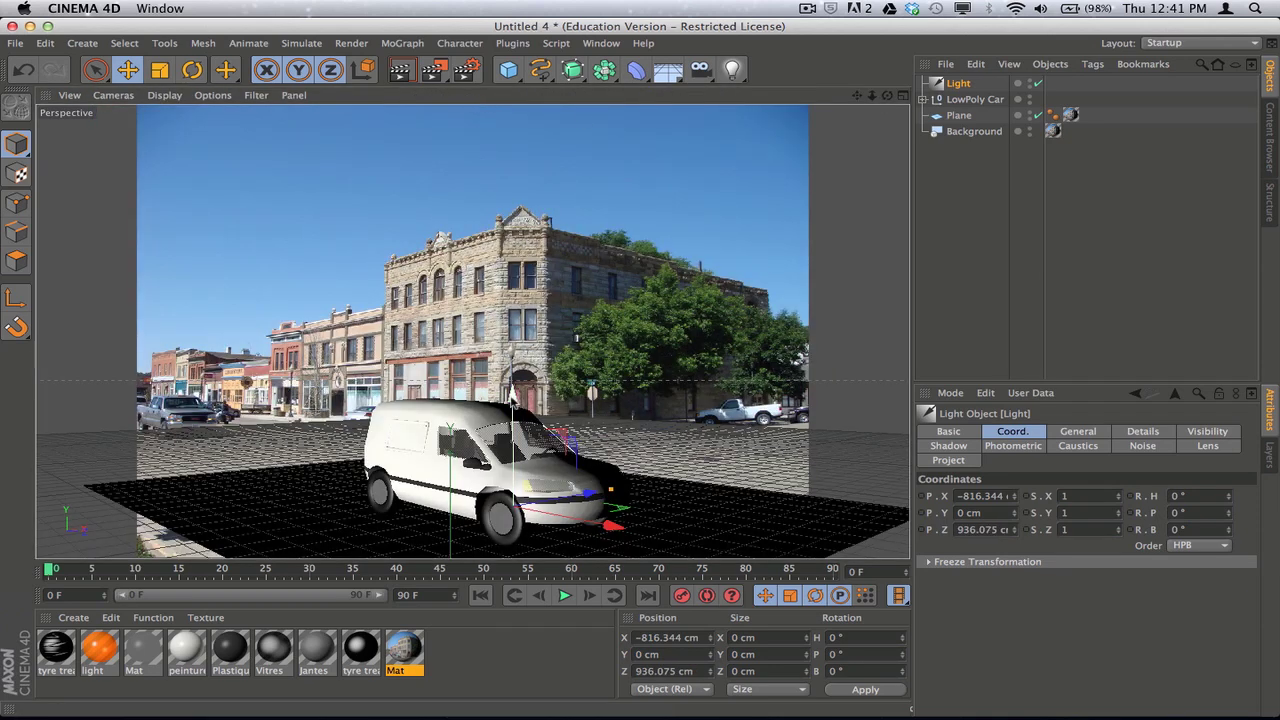
left_click_drag(512, 394, 540, 94)
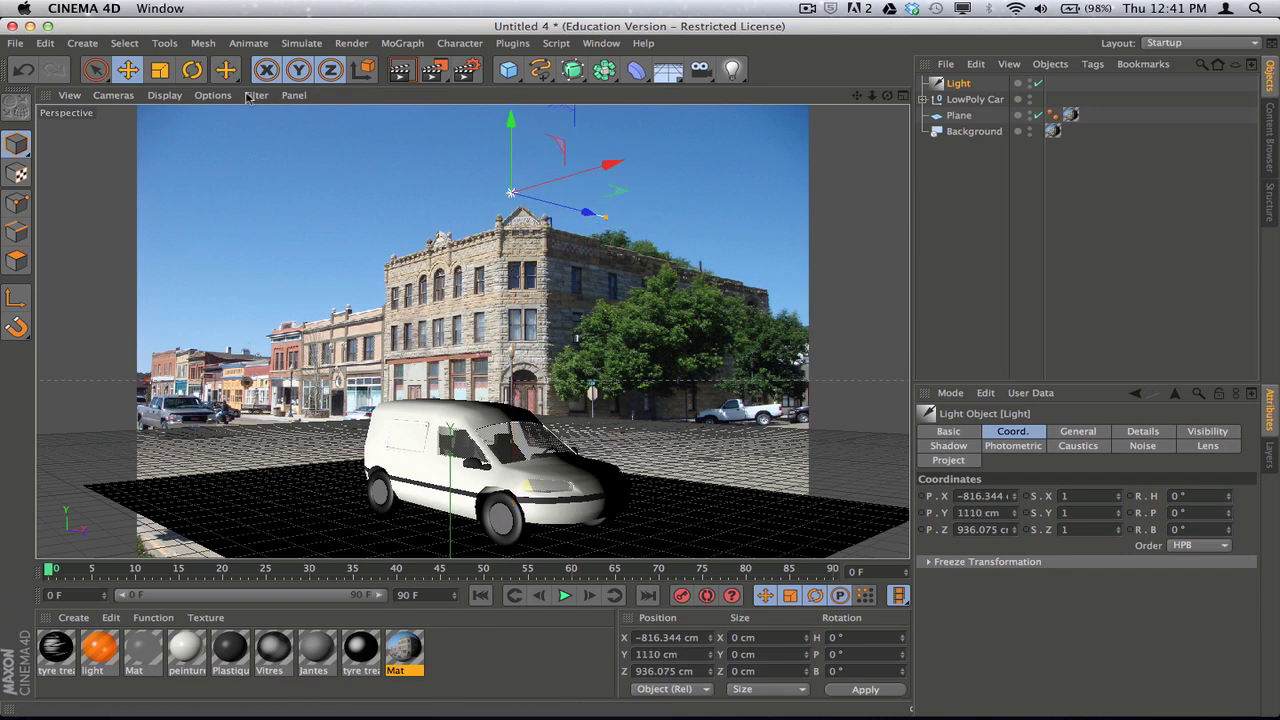
Rotate the light down toward the car to about H -7.8°, P -49.7° and B -5.9°, and render the view.
left_click(193, 71)
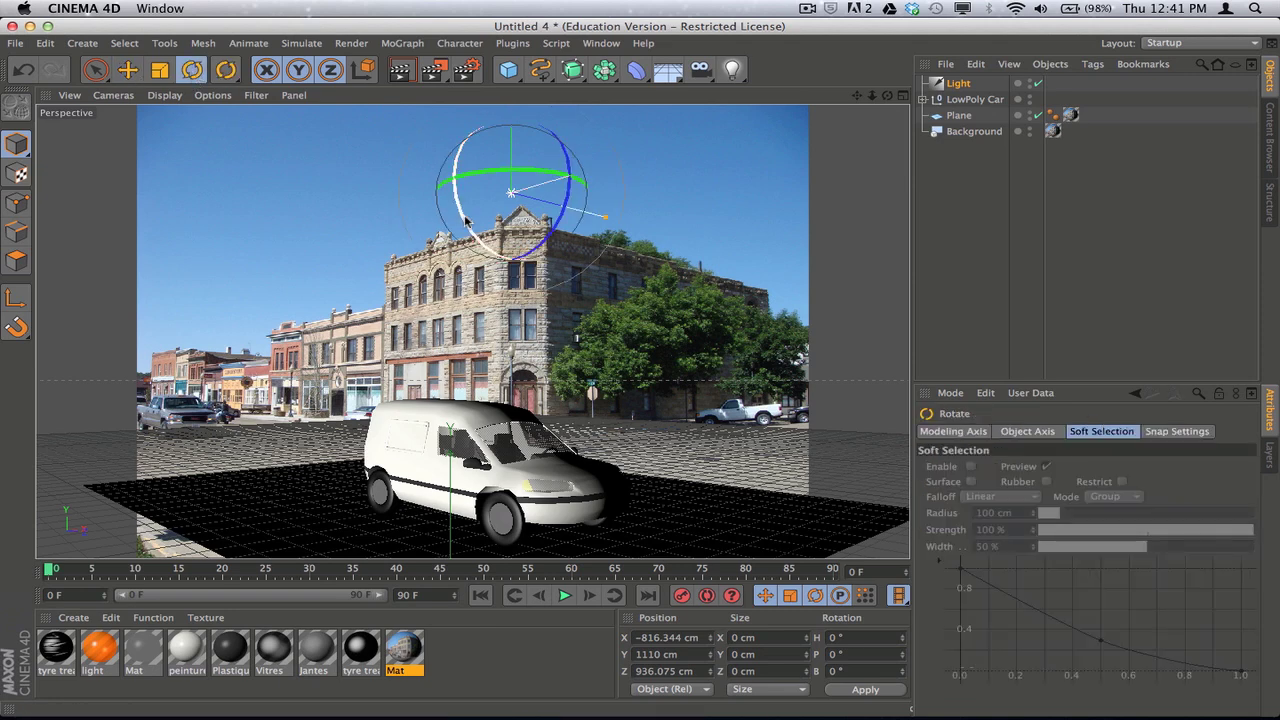
mouse_move(465, 220)
left_mouse_down()
mouse_move(459, 142)
mouse_move(448, 158)
left_mouse_up()
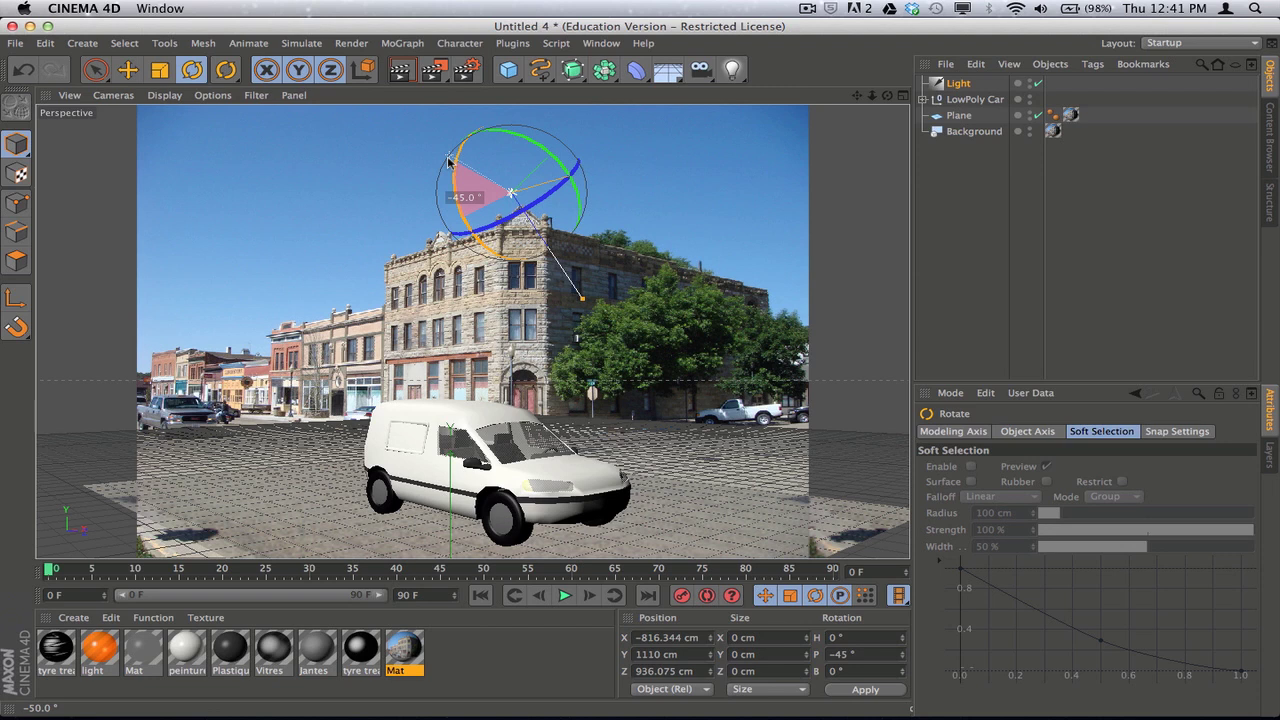
left_click_drag(449, 158, 452, 157)
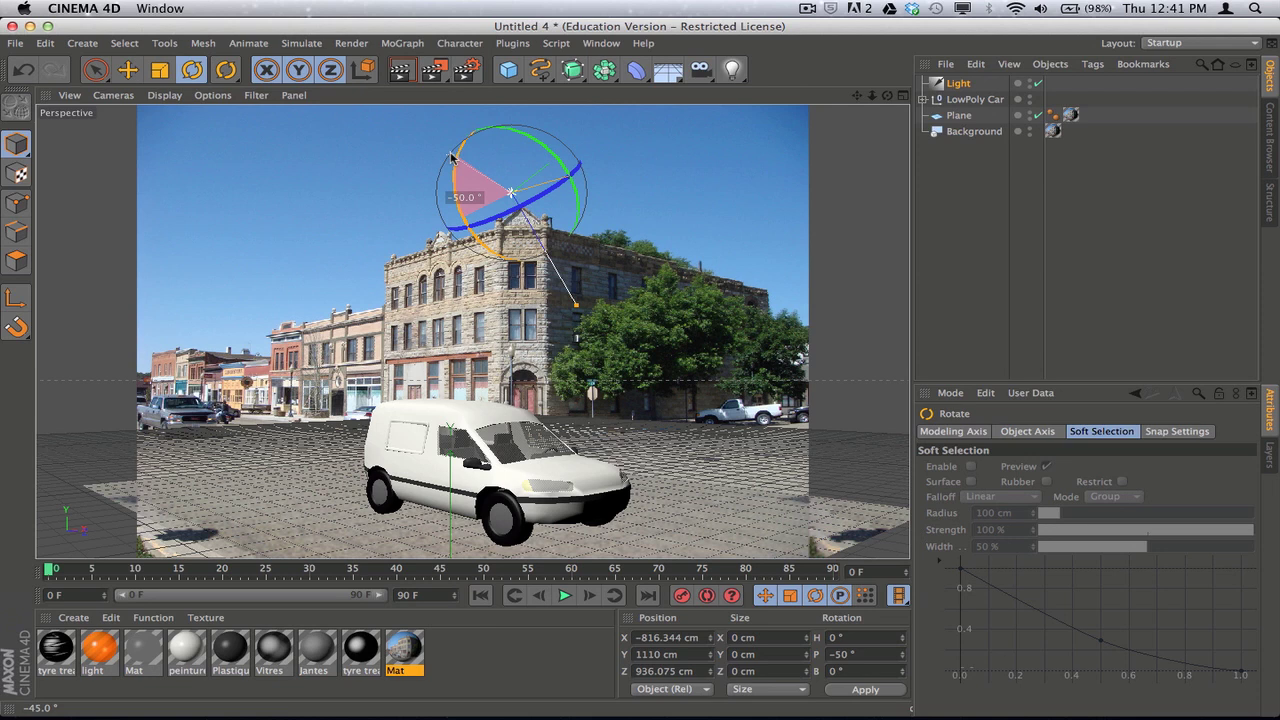
left_click_drag(452, 157, 452, 157)
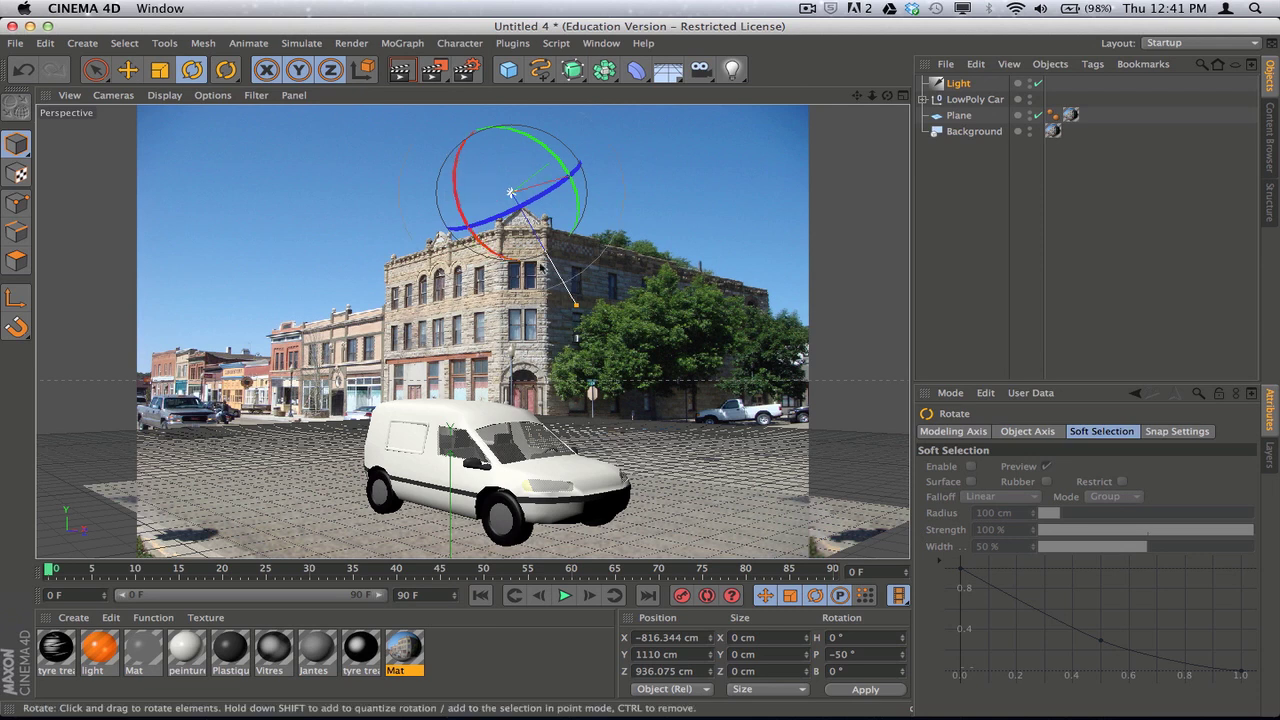
left_click_drag(560, 163, 543, 166)
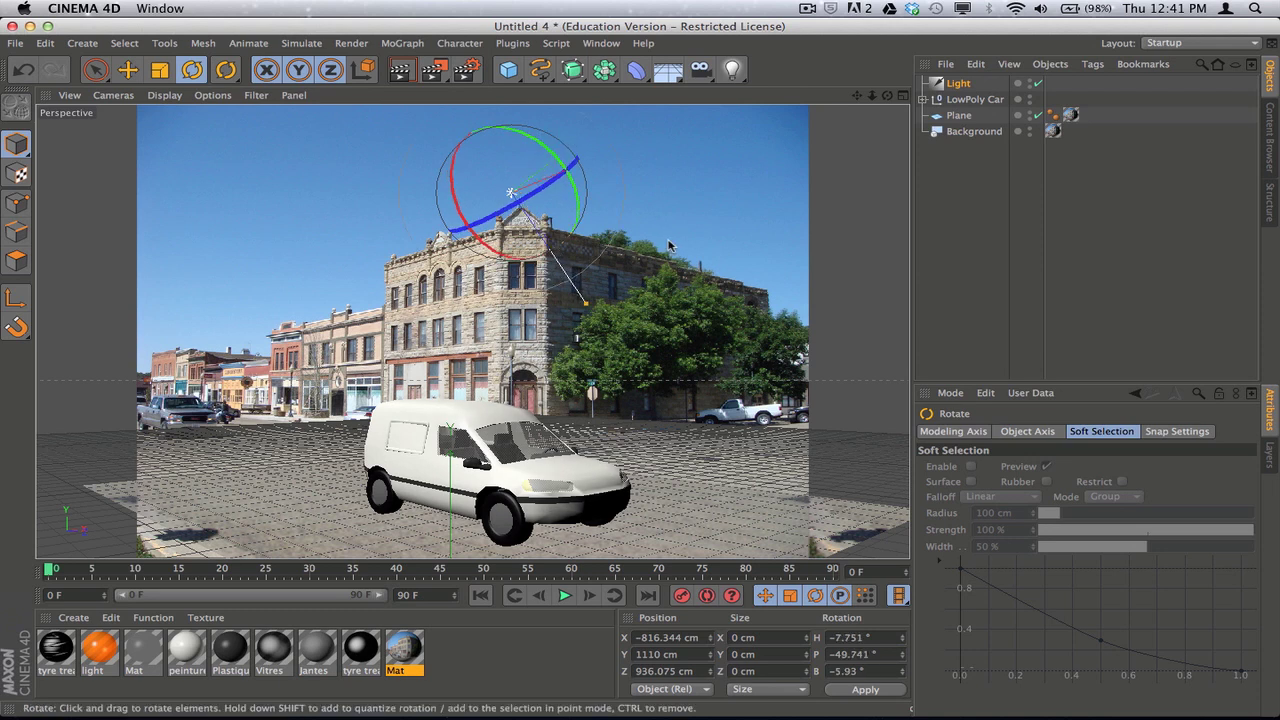
left_click(967, 188)
left_click(400, 70)
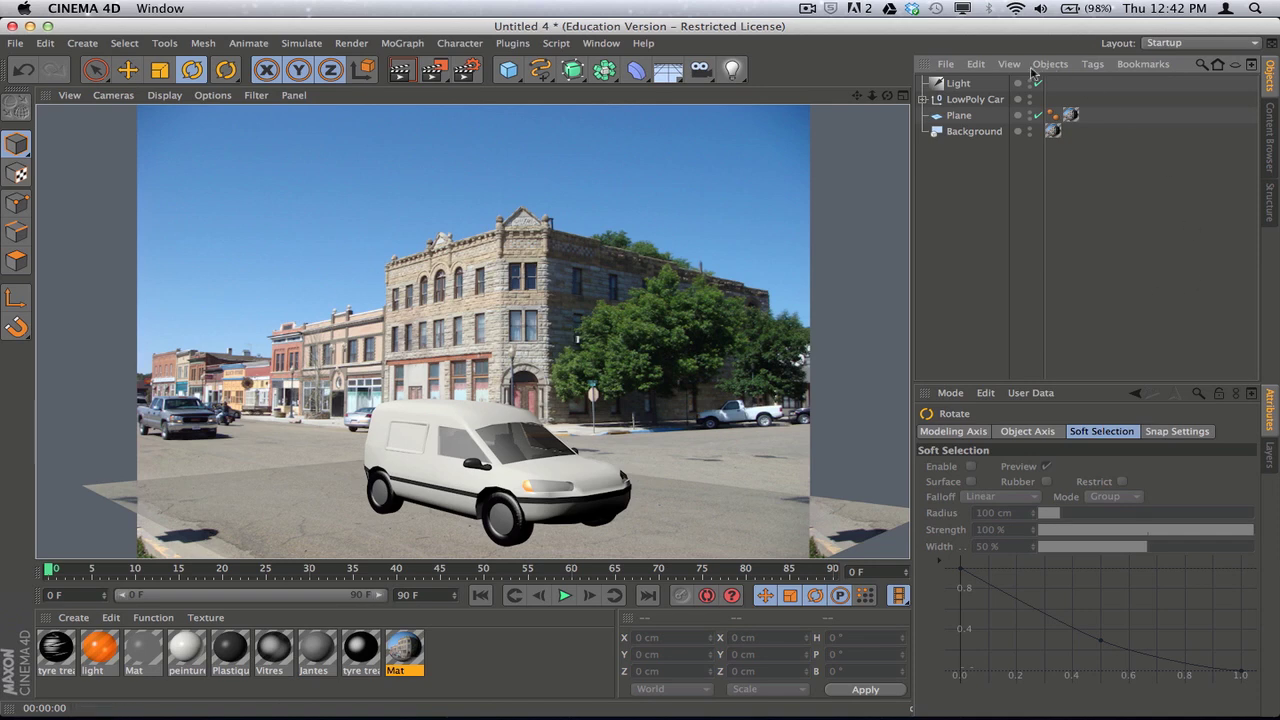
Set the Infinite Light's shadow type to Area and render the perspective view.
left_click(959, 86)
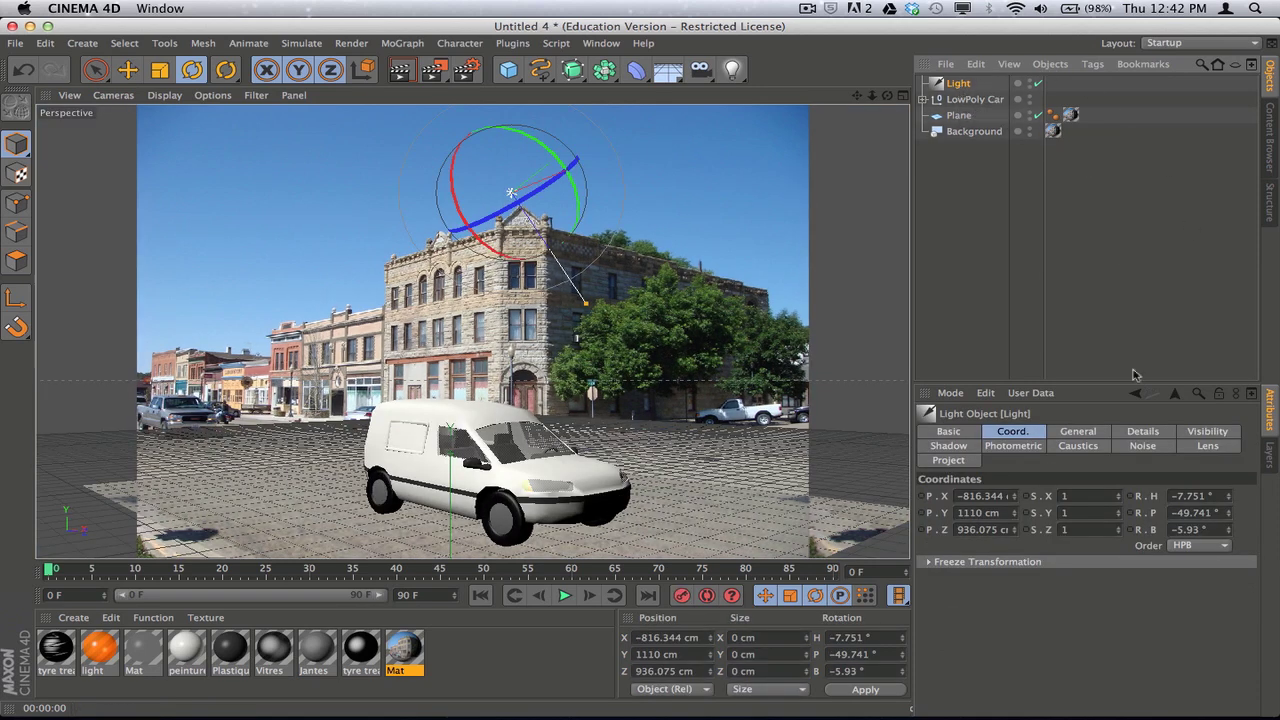
left_click(964, 447)
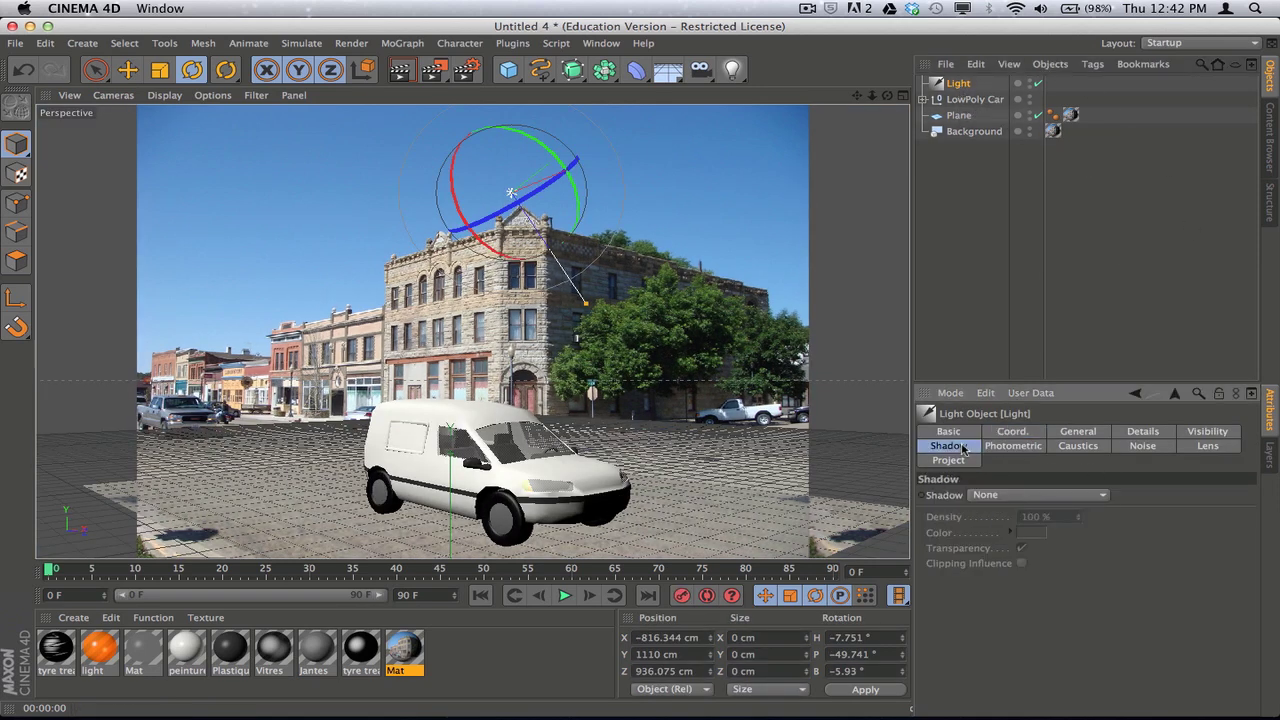
left_click(1043, 496)
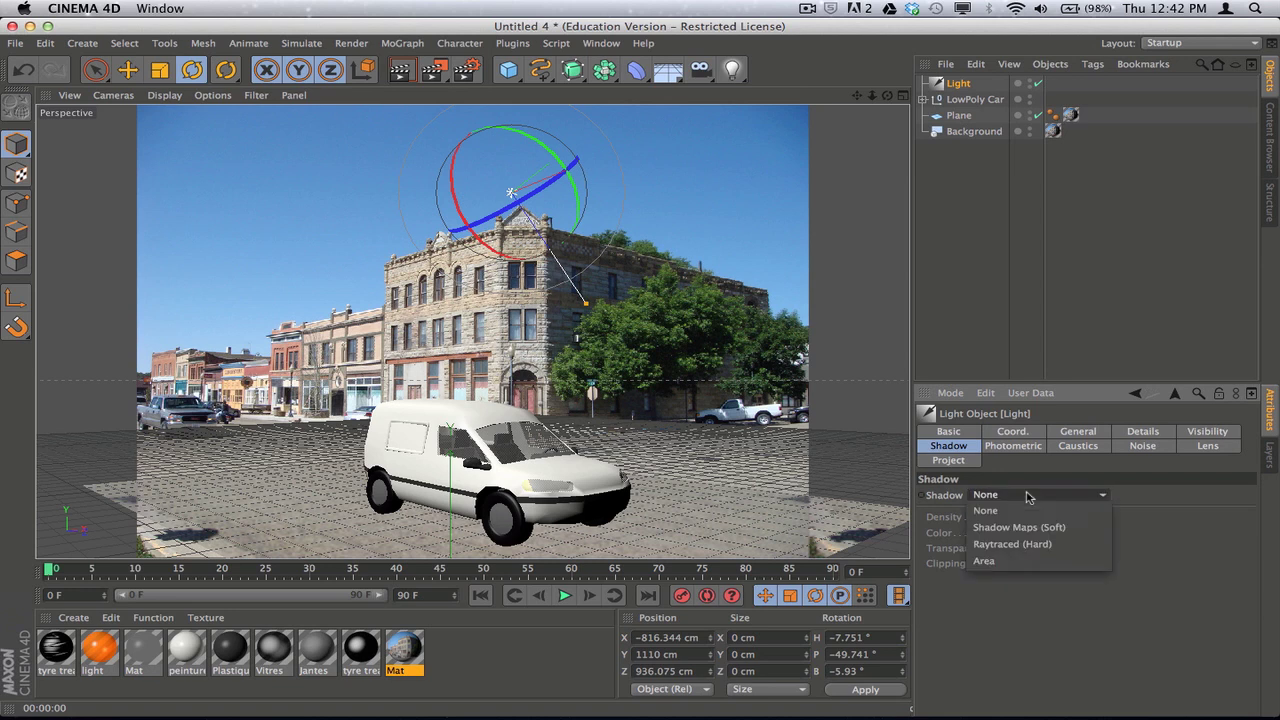
left_click(1040, 560)
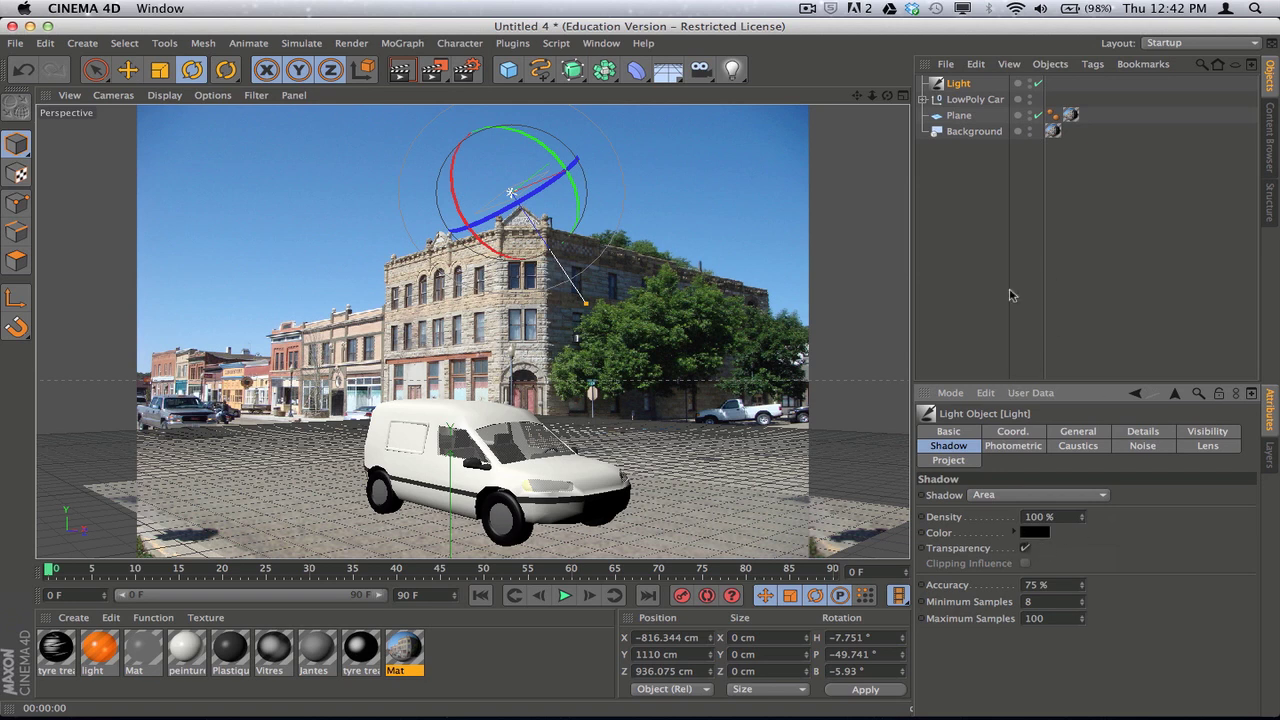
left_click(962, 198)
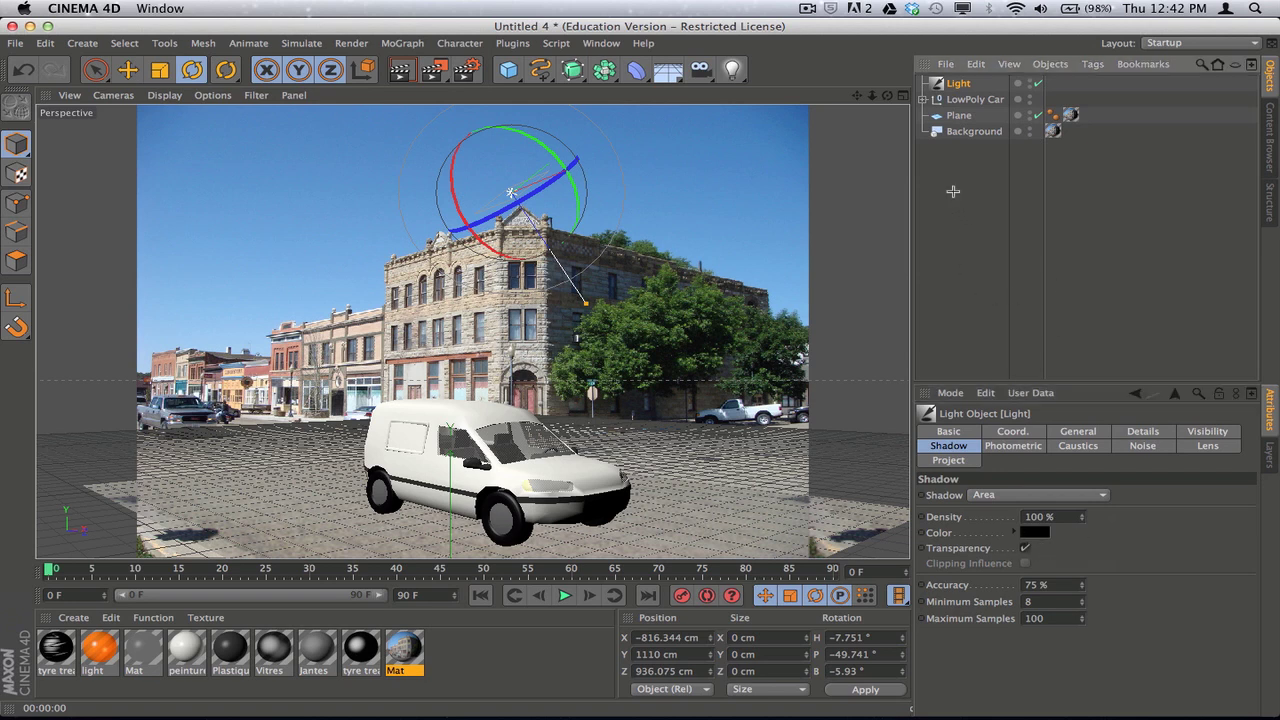
left_click(400, 69)
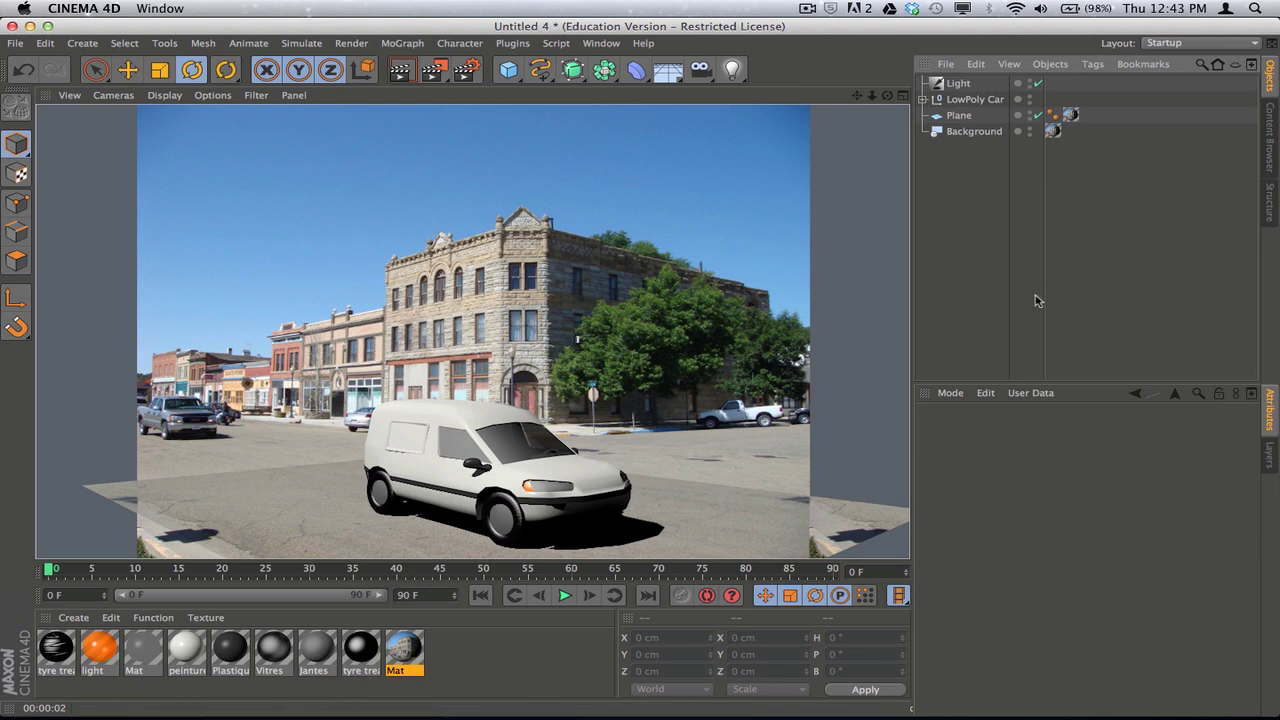
Add a Compositing tag to the Plane, enable its Compositing Background option, and render the view.
left_click(959, 117)
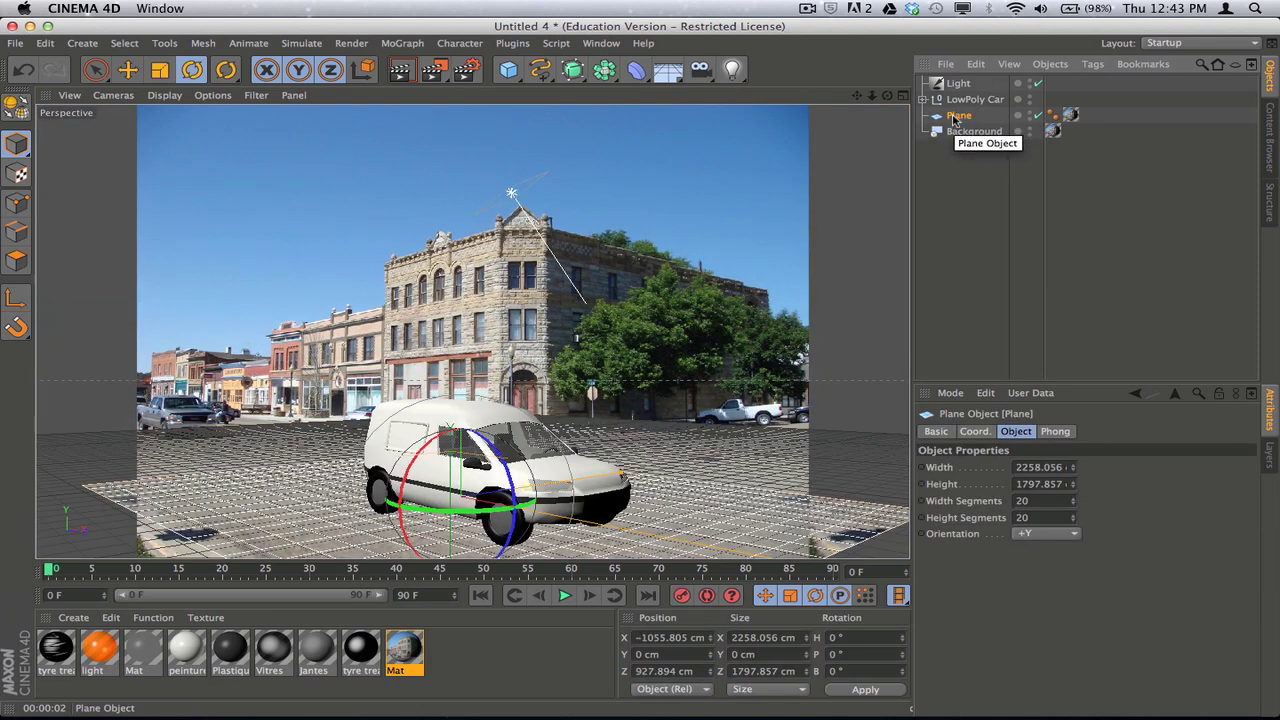
right_click(956, 118)
mouse_move(1022, 128)
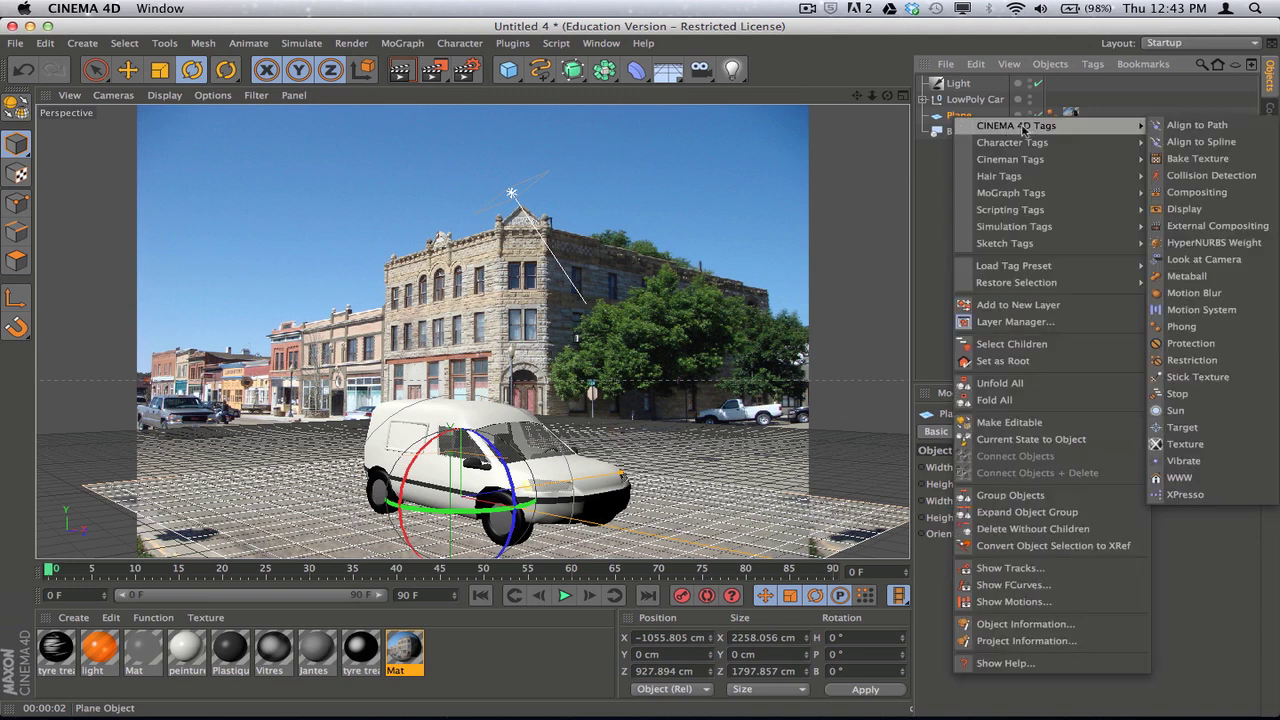
left_click(1203, 197)
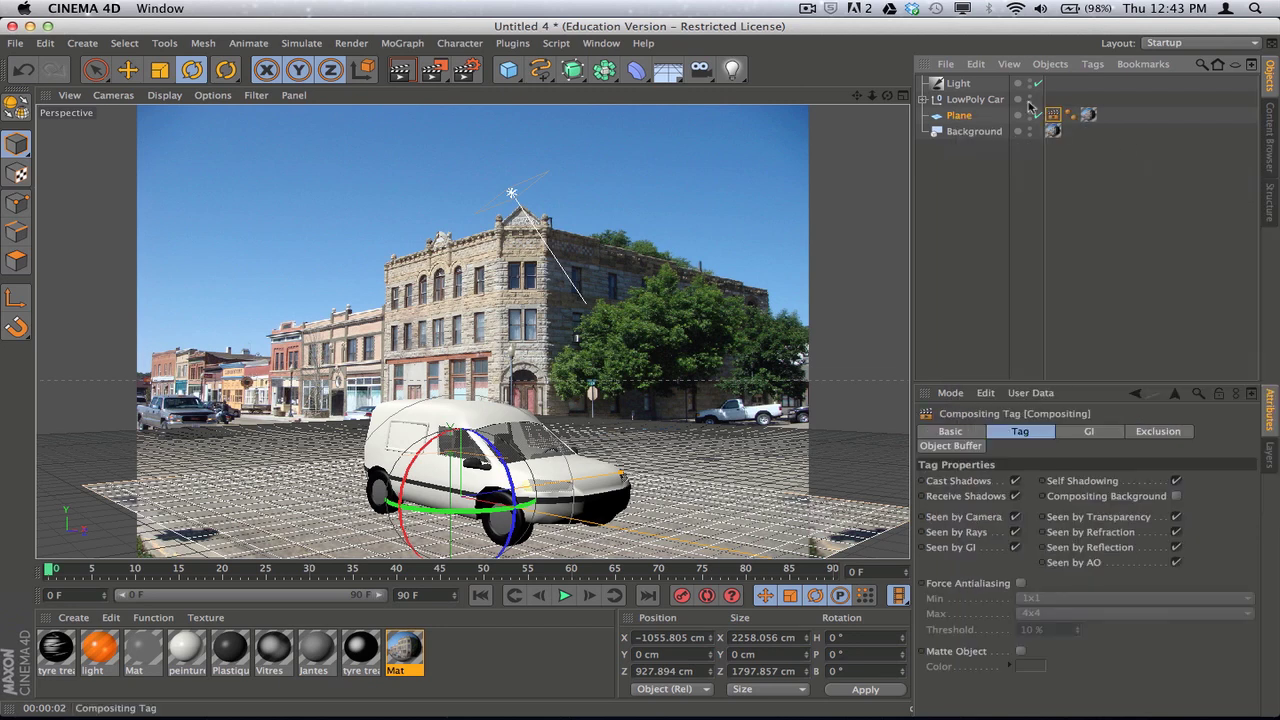
left_click(1070, 215)
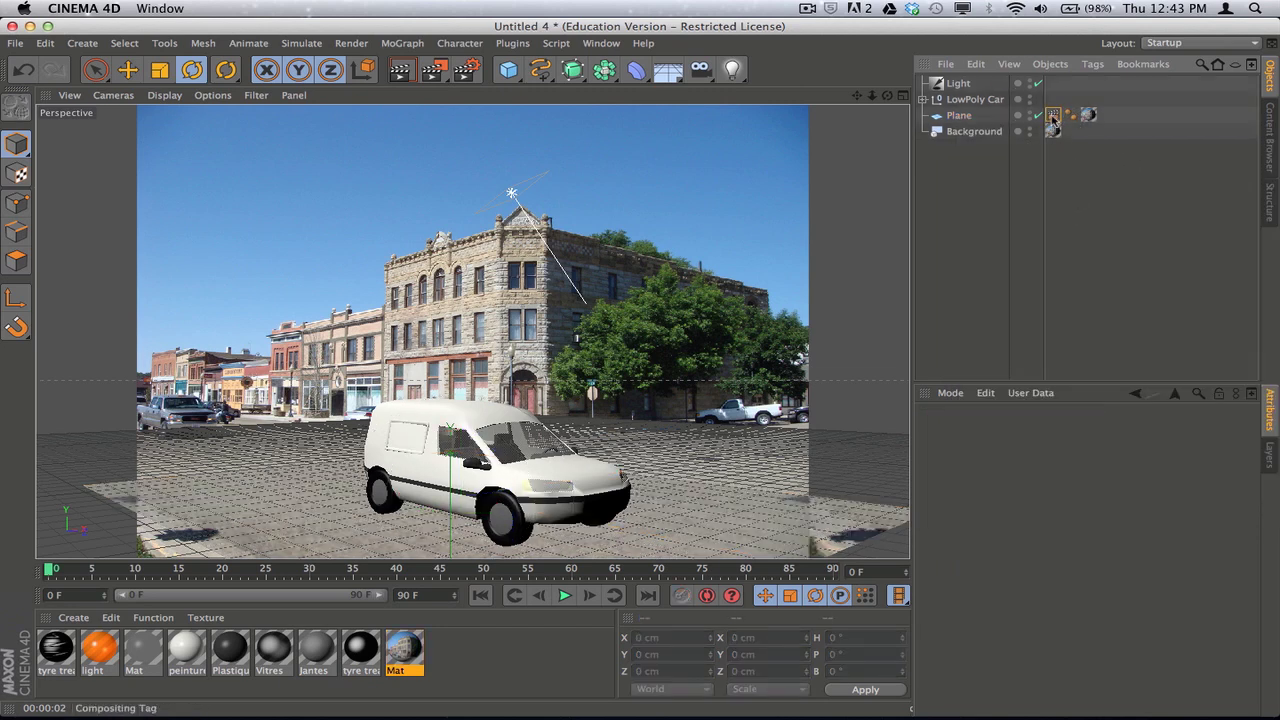
left_click(1053, 118)
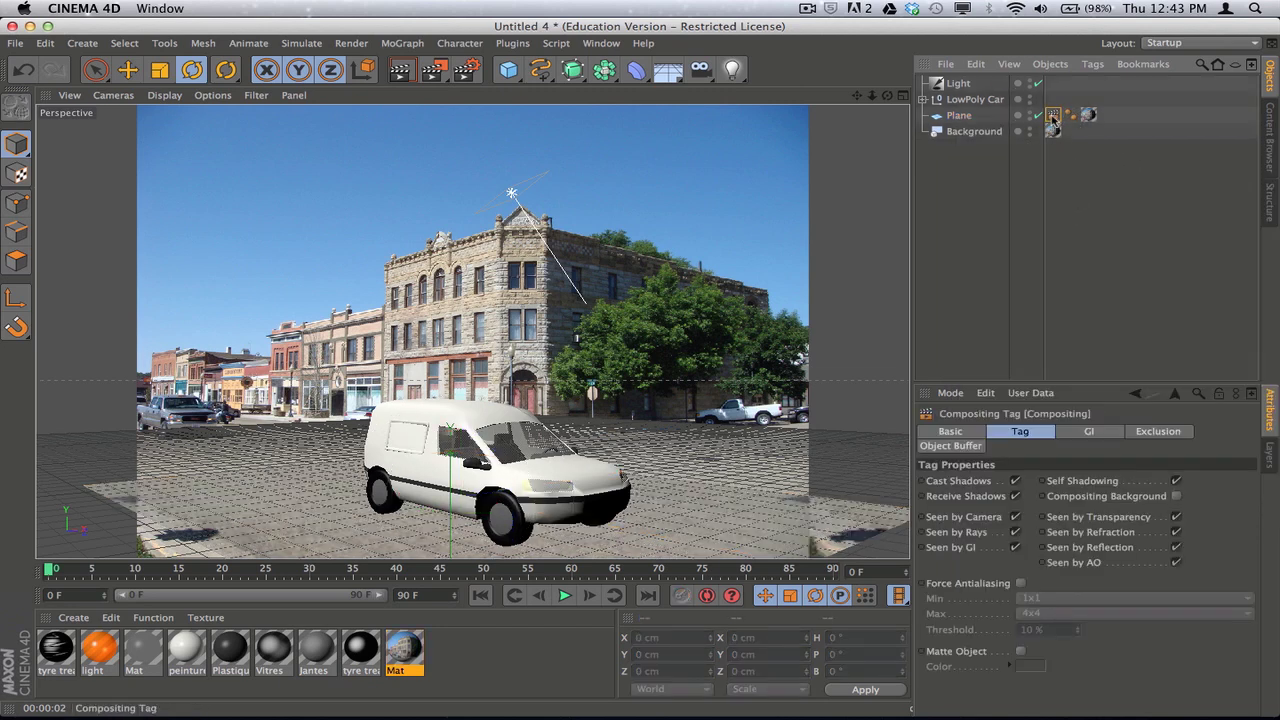
left_click(1177, 498)
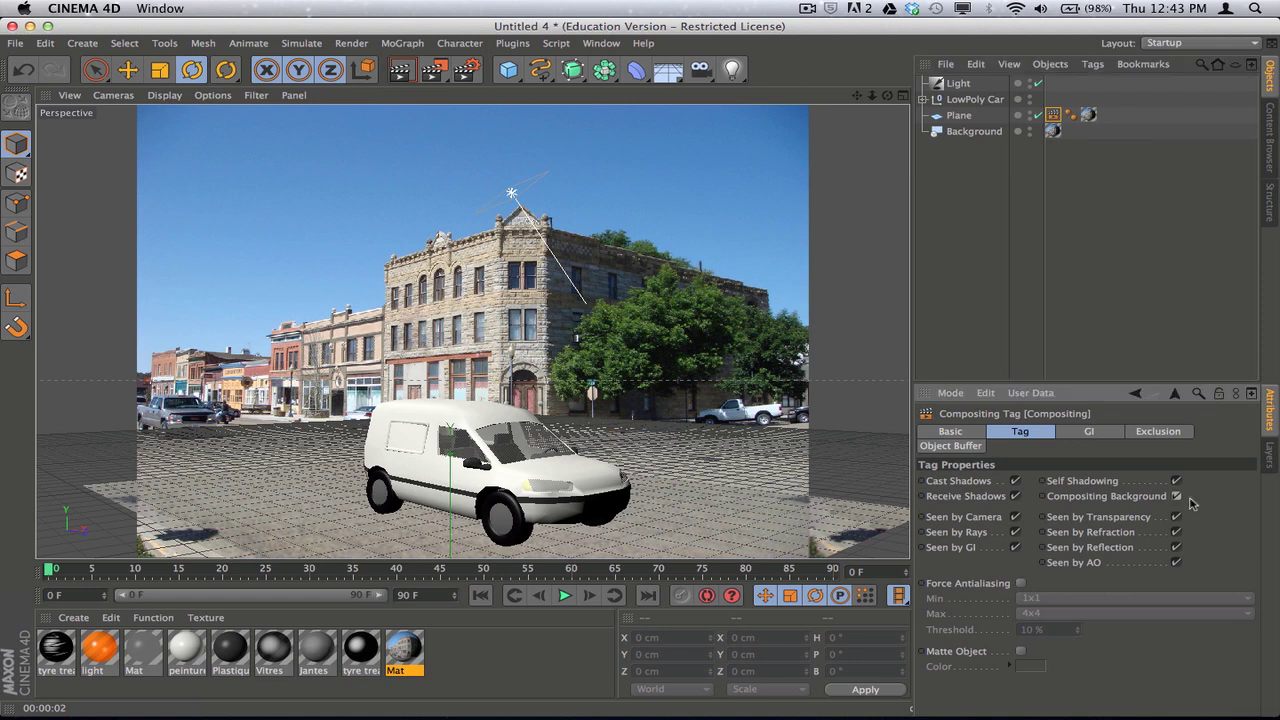
left_click(400, 69)
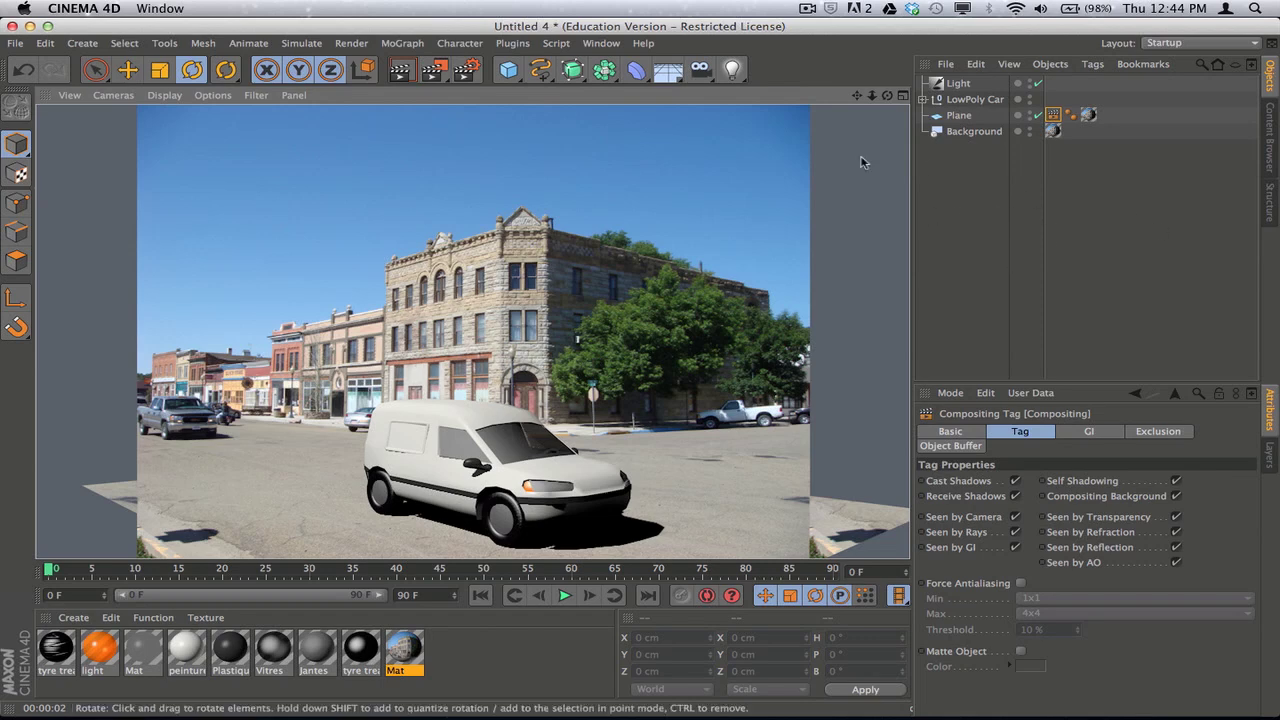
Add a Sky object and create a new material with its Specular channel turned off.
left_click_drag(668, 70, 741, 125)
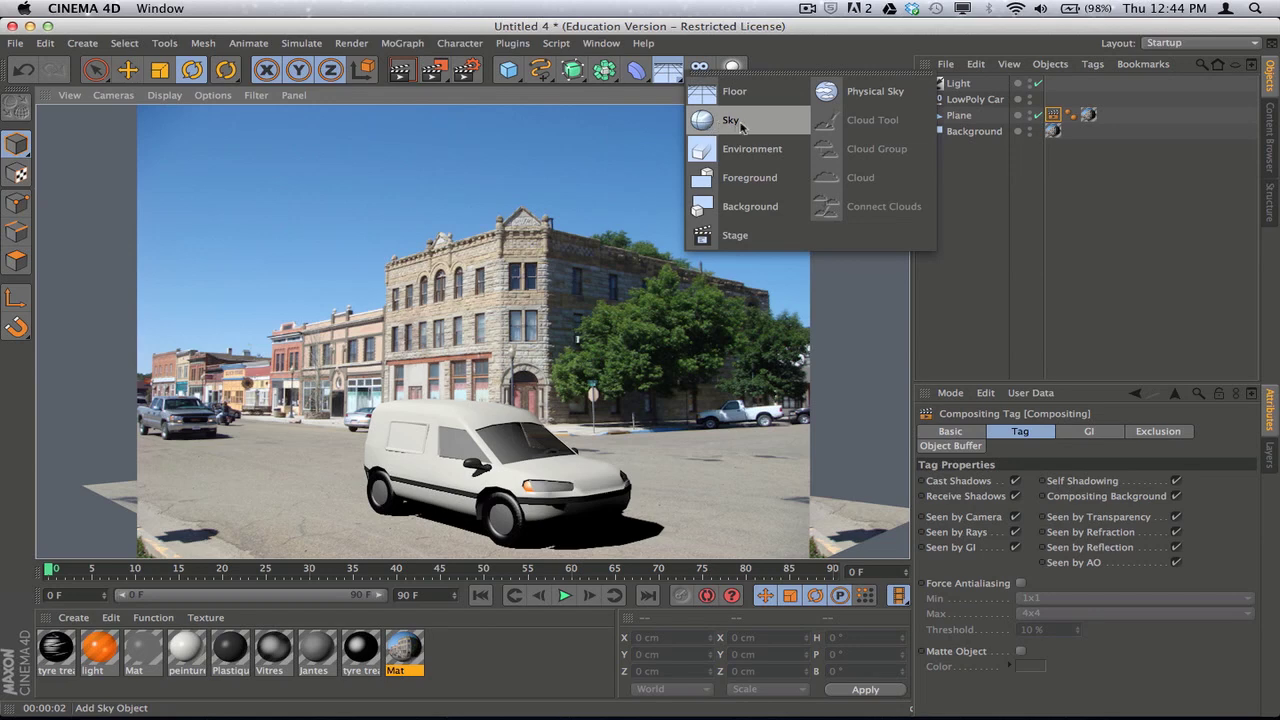
left_click_drag(741, 126, 742, 126)
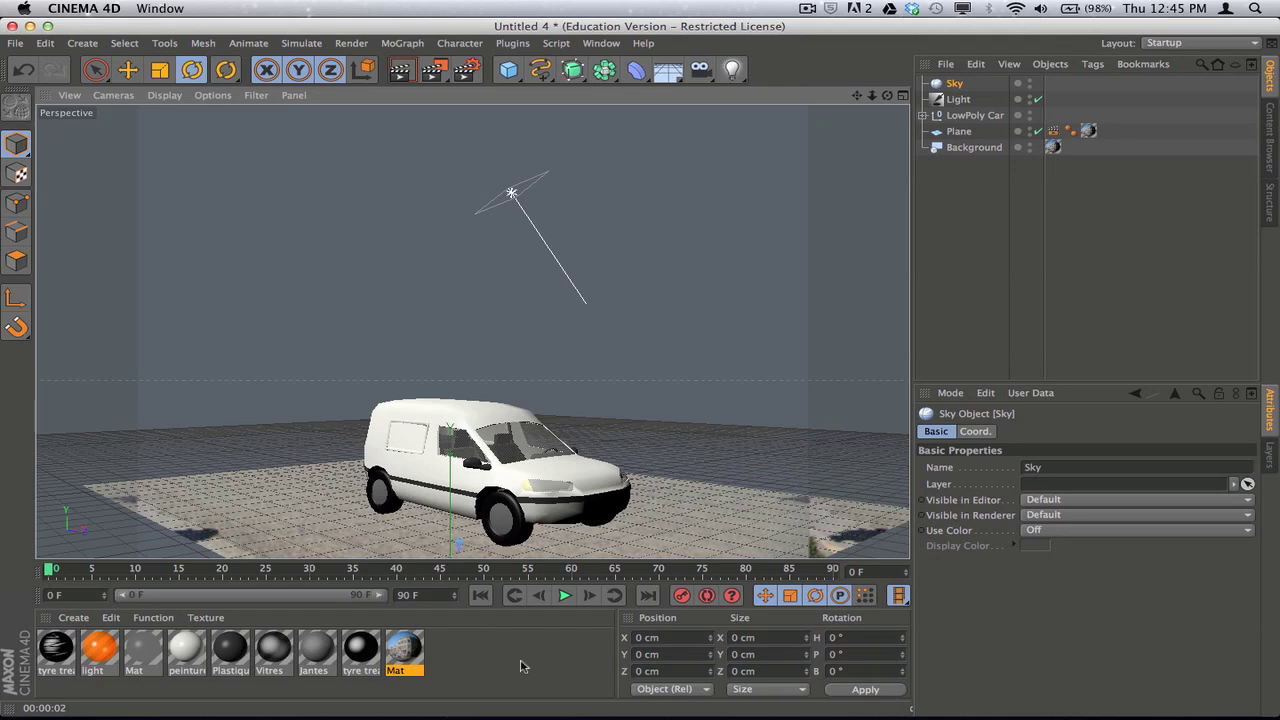
left_click(74, 618)
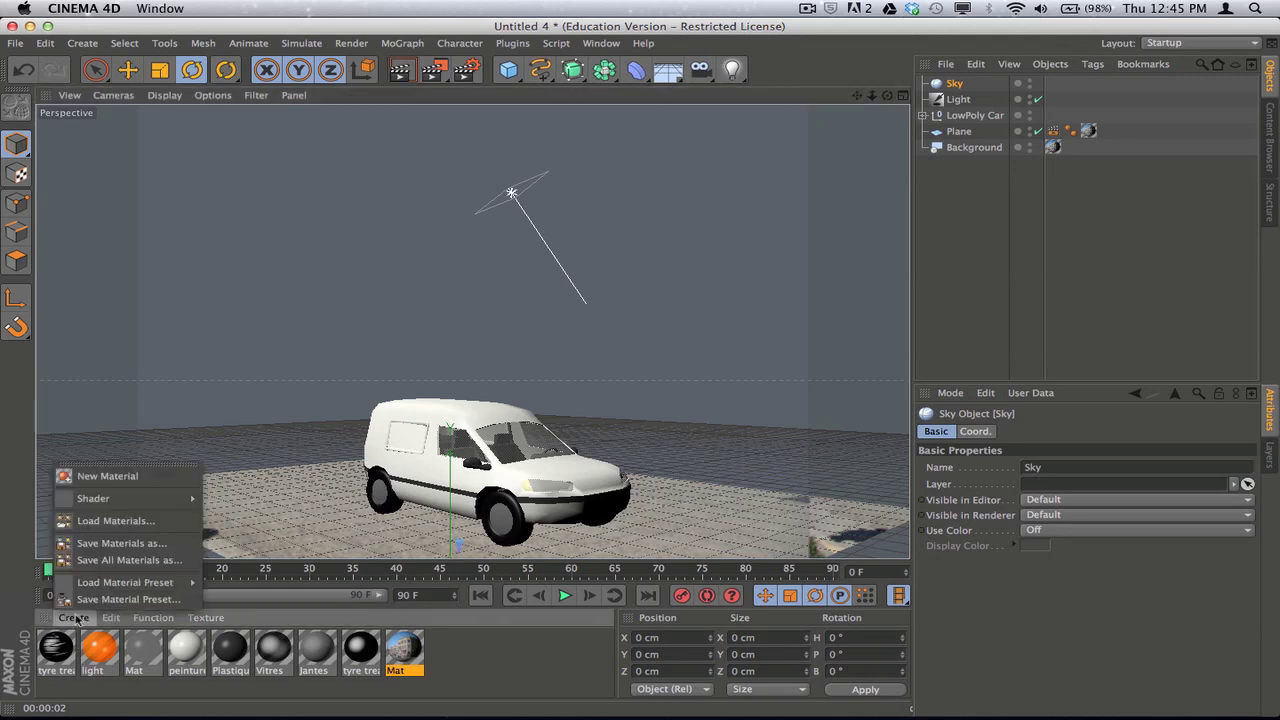
left_click(104, 476)
double_click(55, 648)
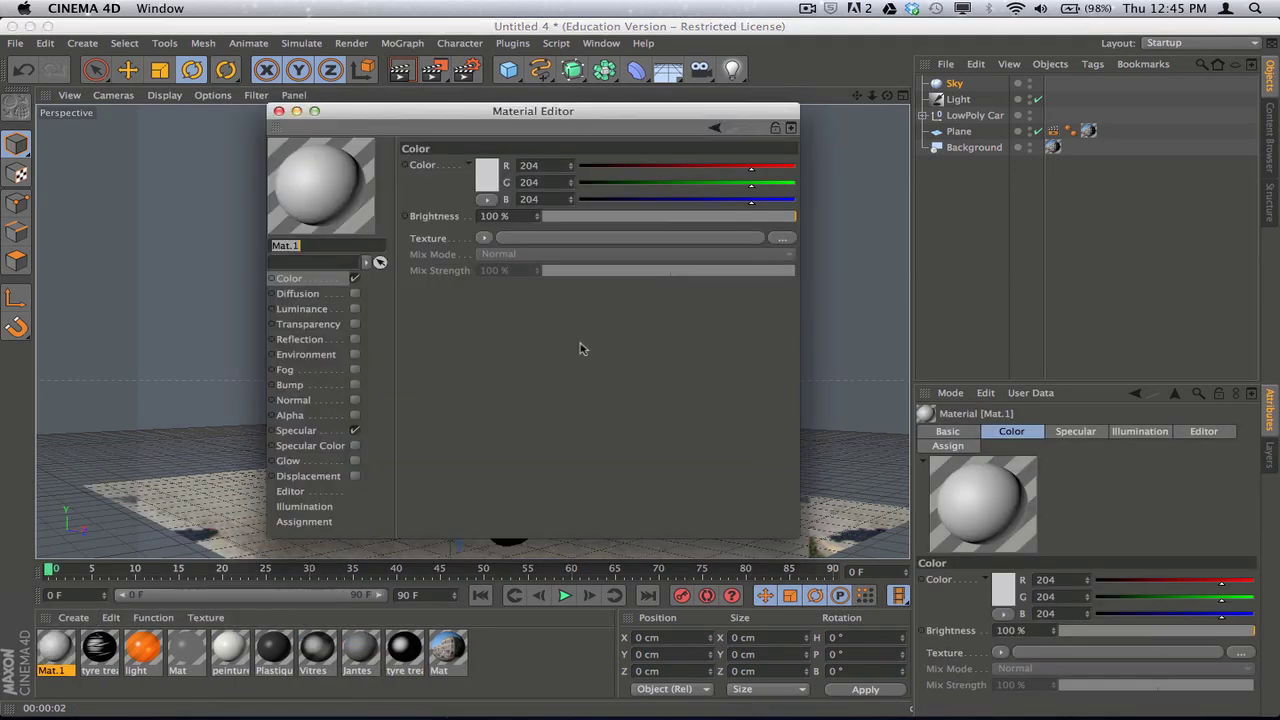
left_click(353, 431)
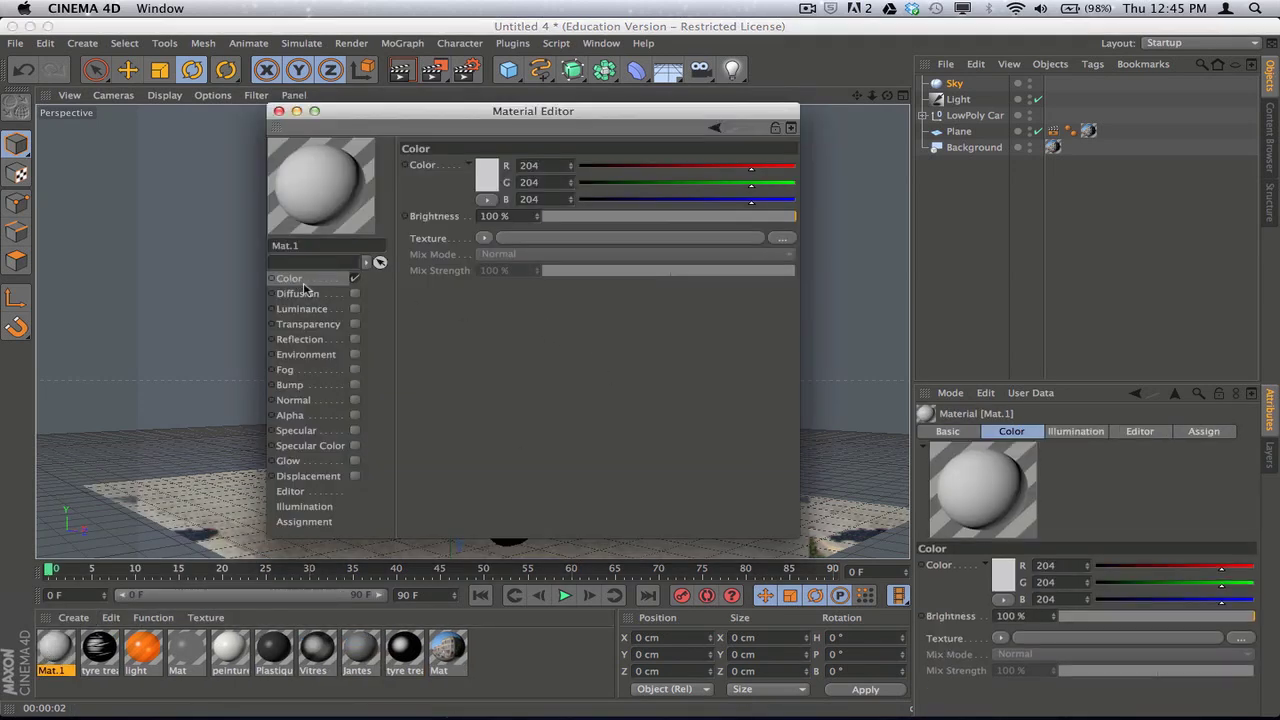
Load a Gradient shader into the new material's Color texture and set its type to 2D - V.
left_click(484, 238)
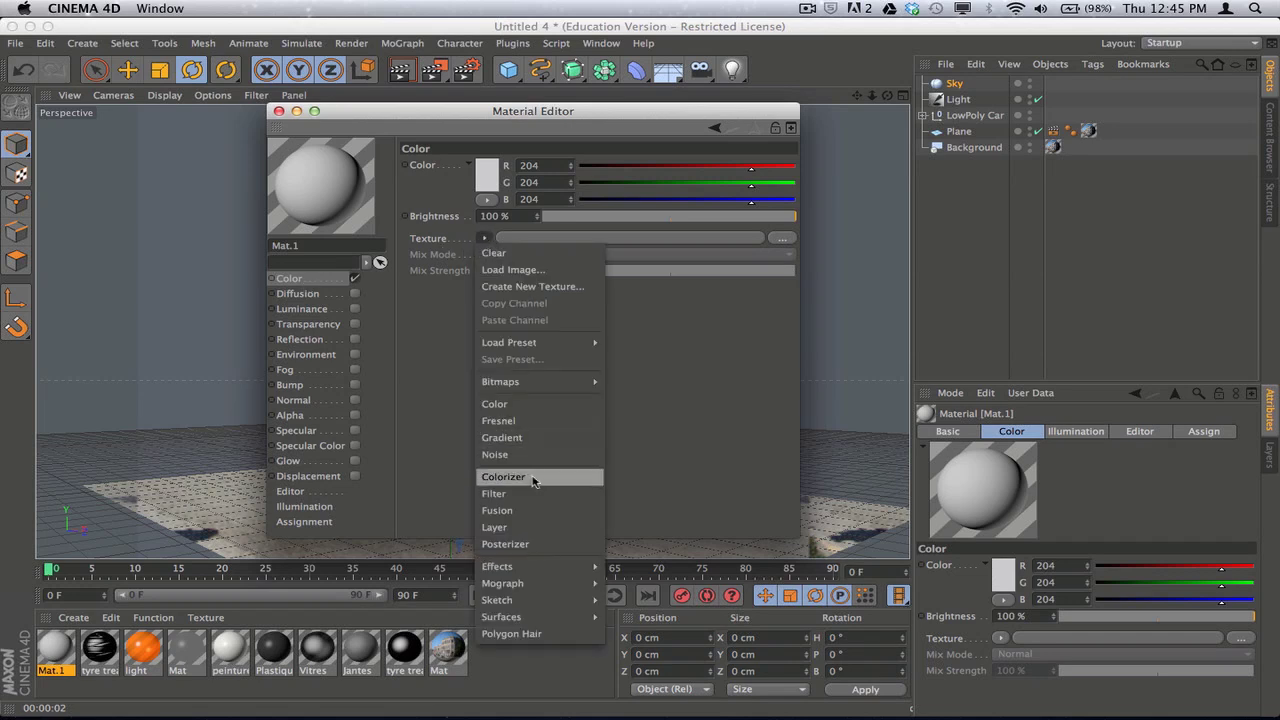
left_click(505, 437)
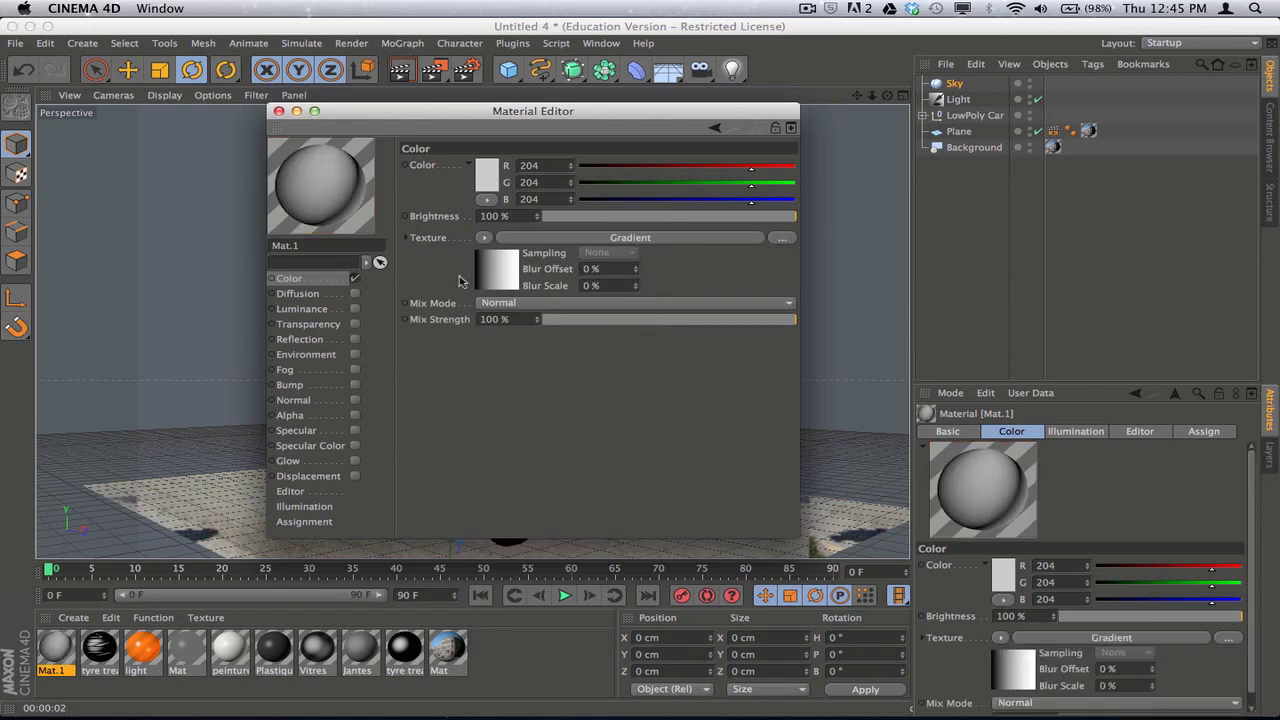
left_click(498, 279)
left_click(508, 302)
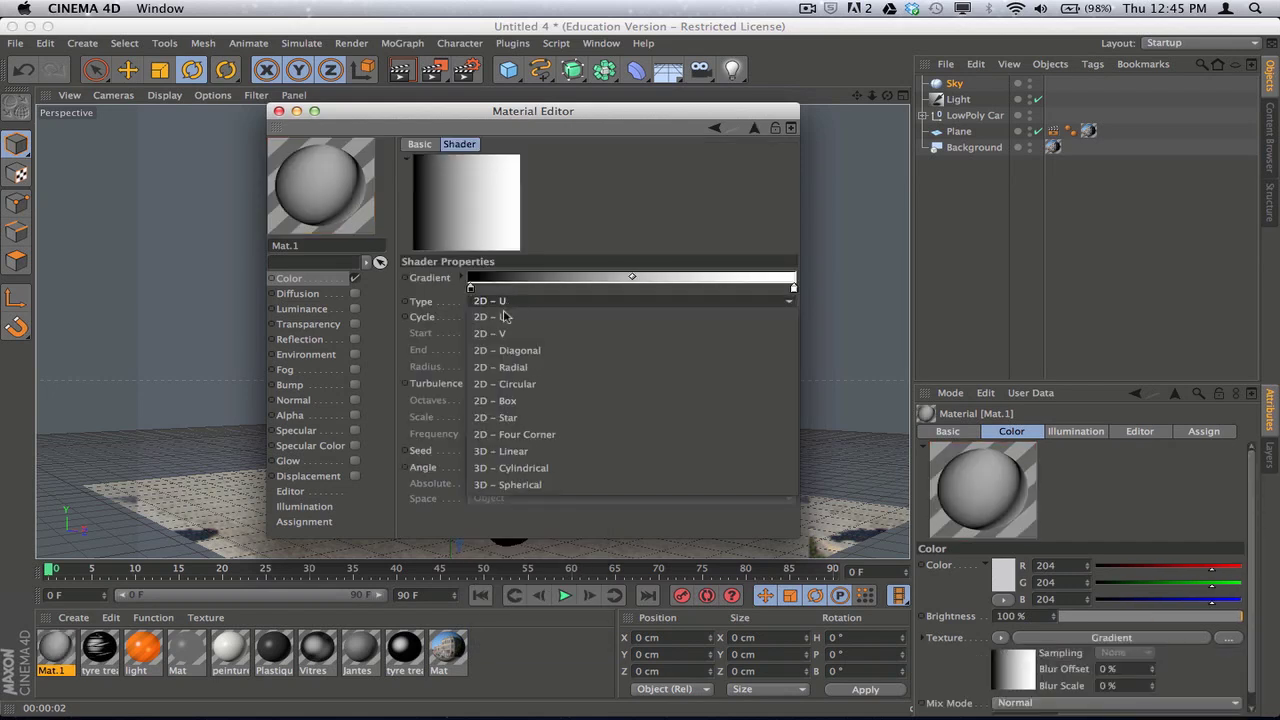
left_click(508, 317)
Change the gradient's black starting knot to a very pale yellow, about RGB 255, 255, 226.
double_click(470, 288)
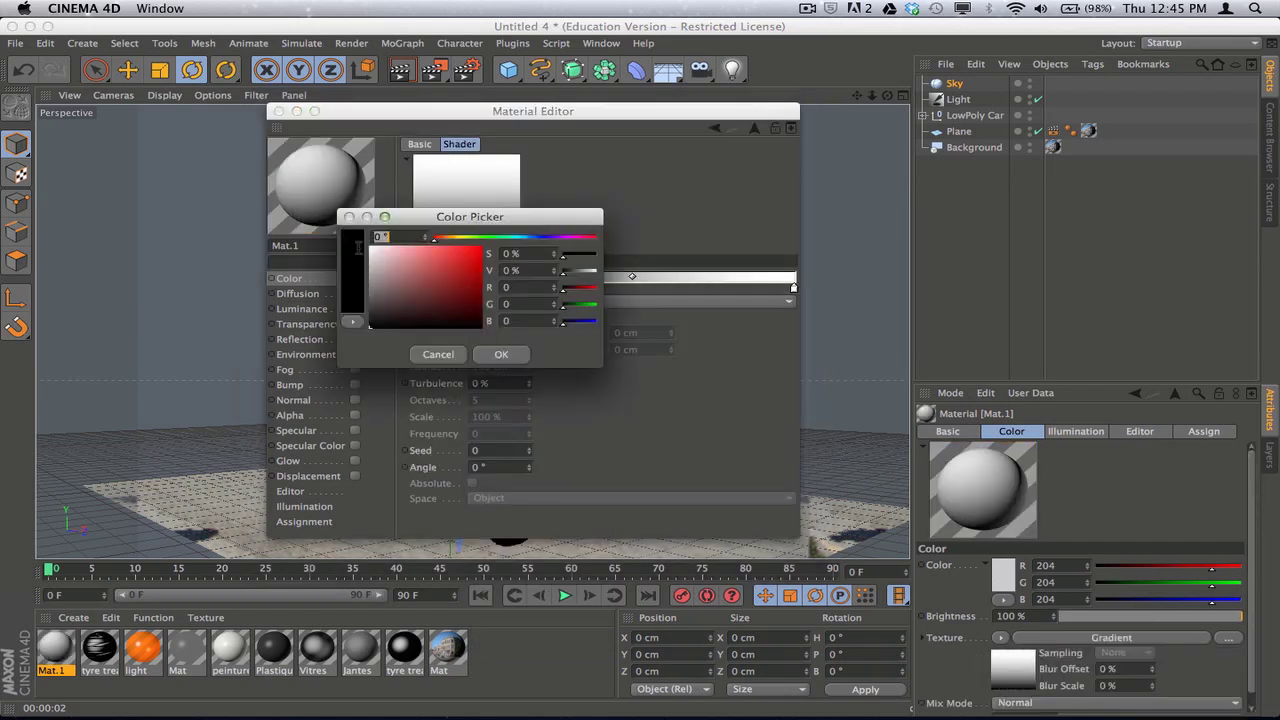
left_click(353, 287)
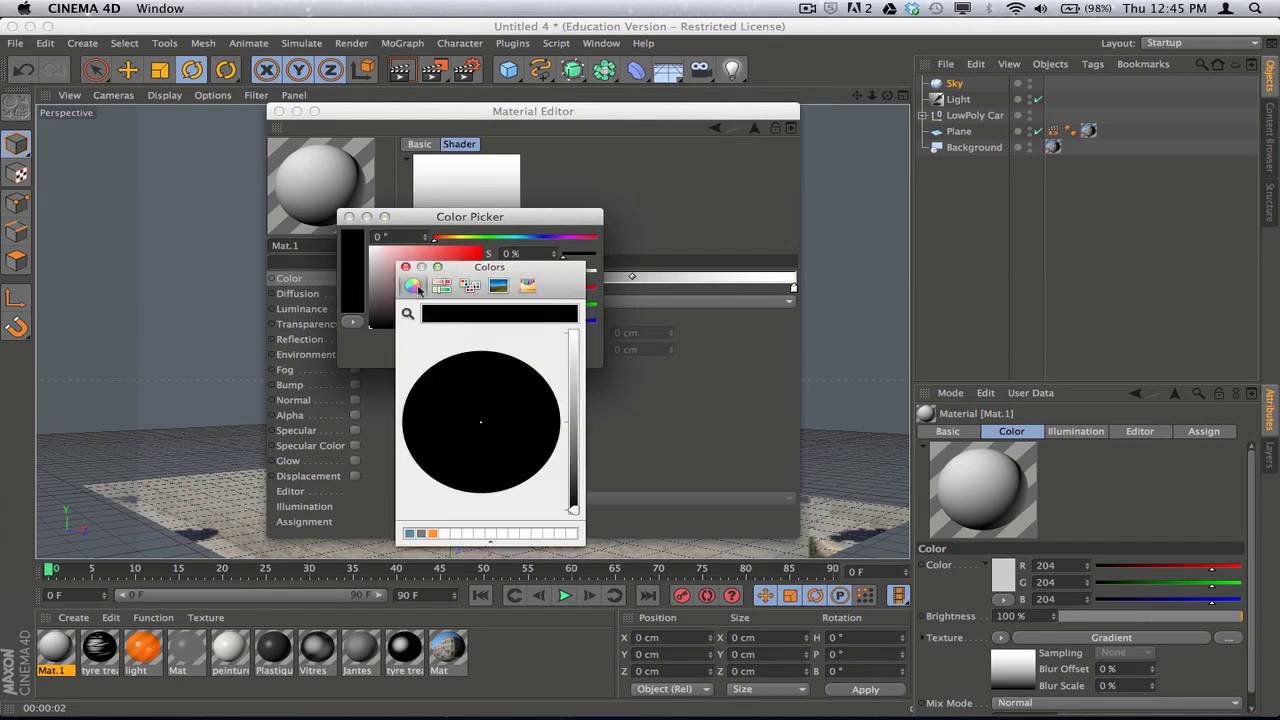
left_click(528, 286)
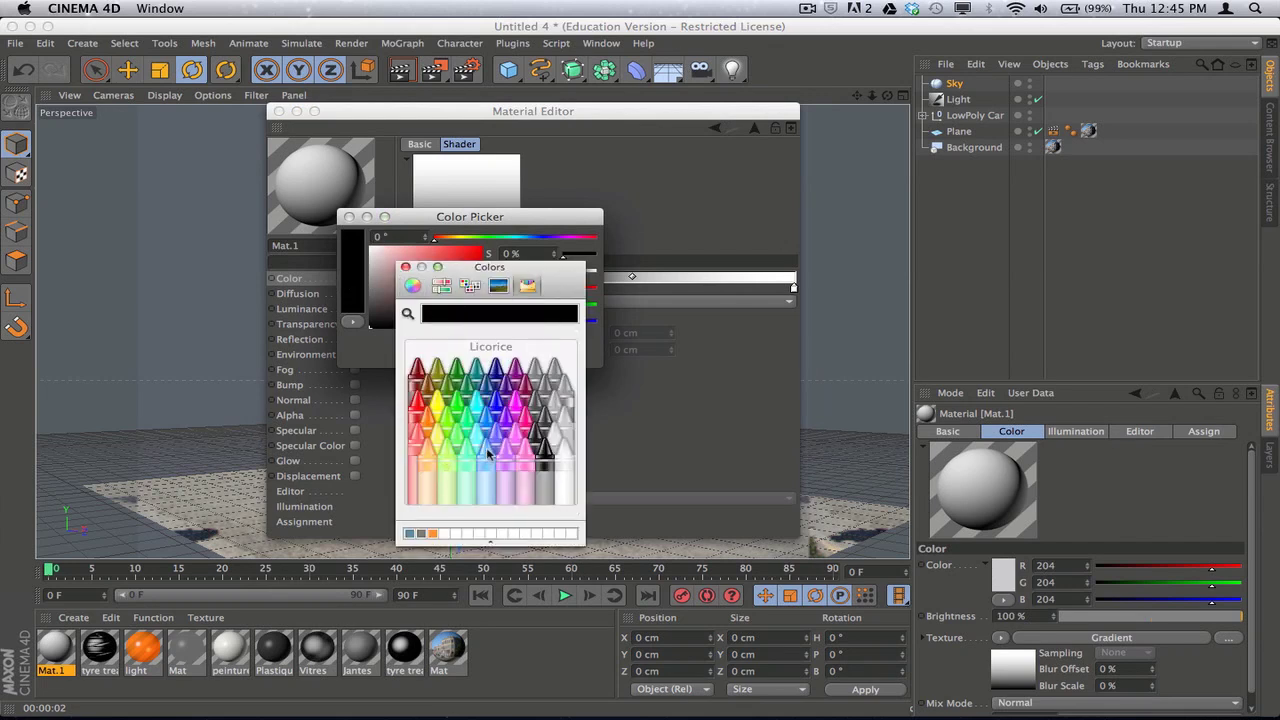
left_click(440, 442)
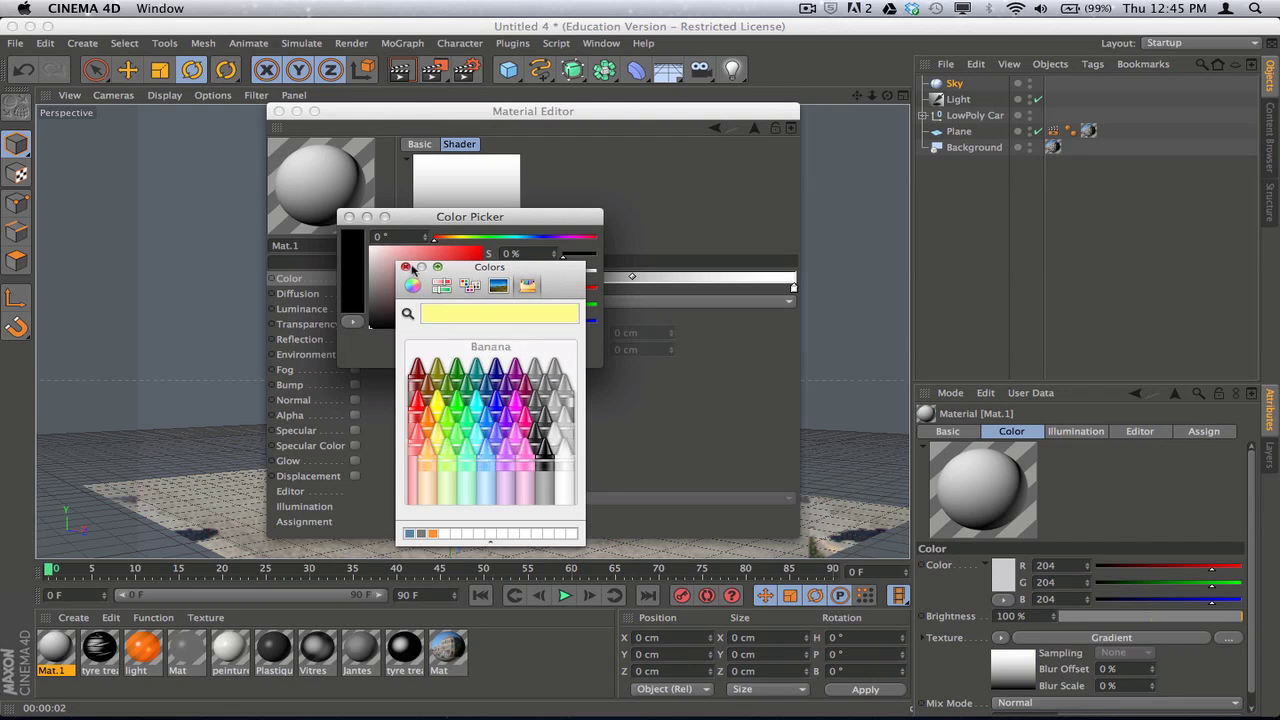
left_click(405, 267)
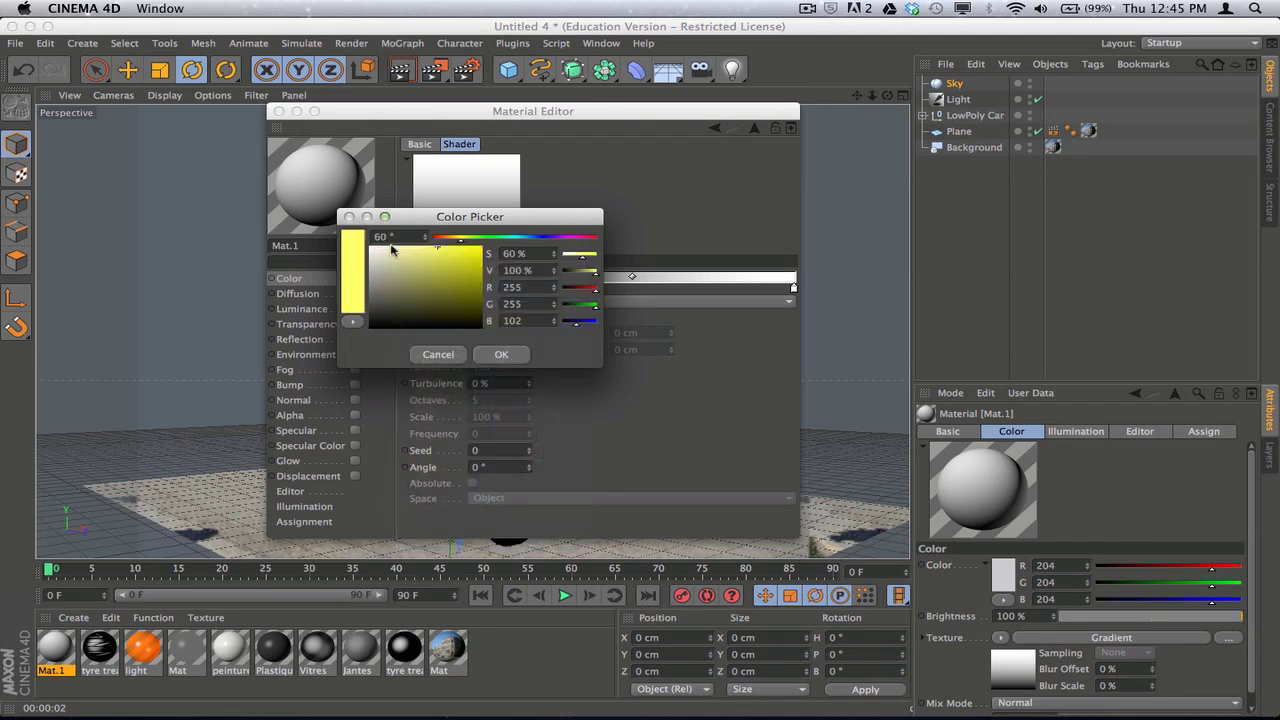
left_click_drag(385, 252, 381, 250)
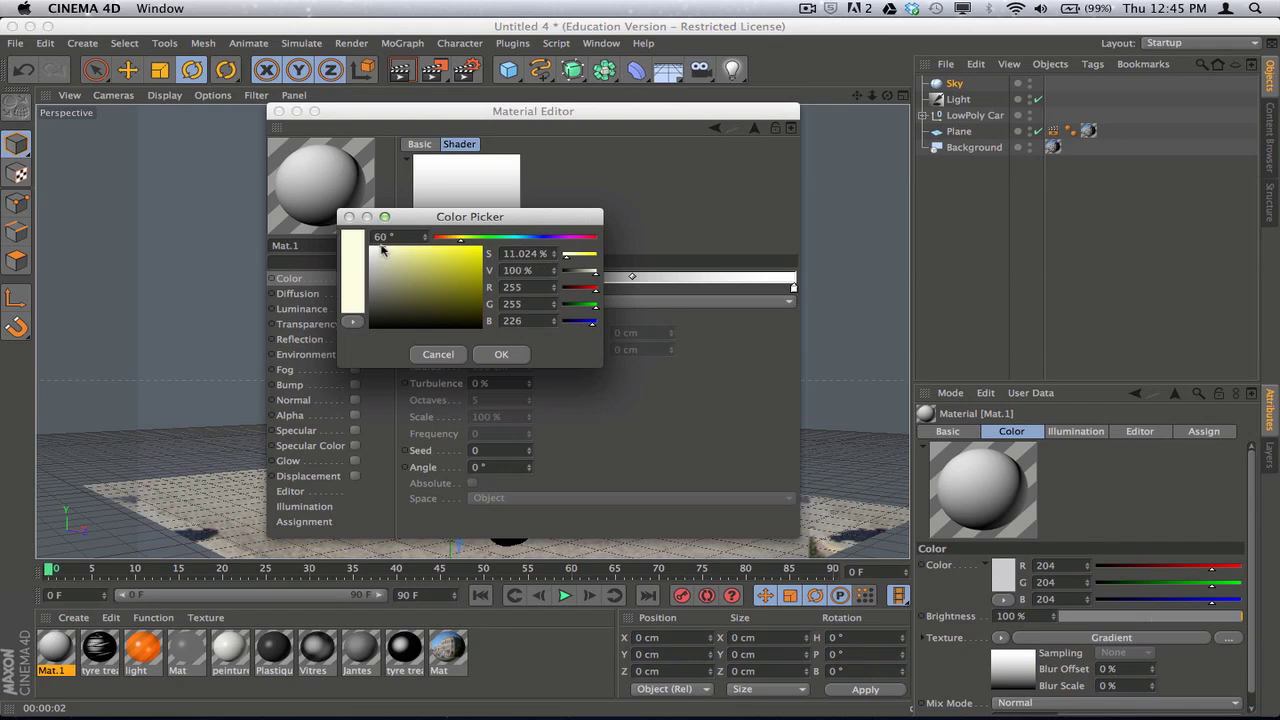
left_click(492, 355)
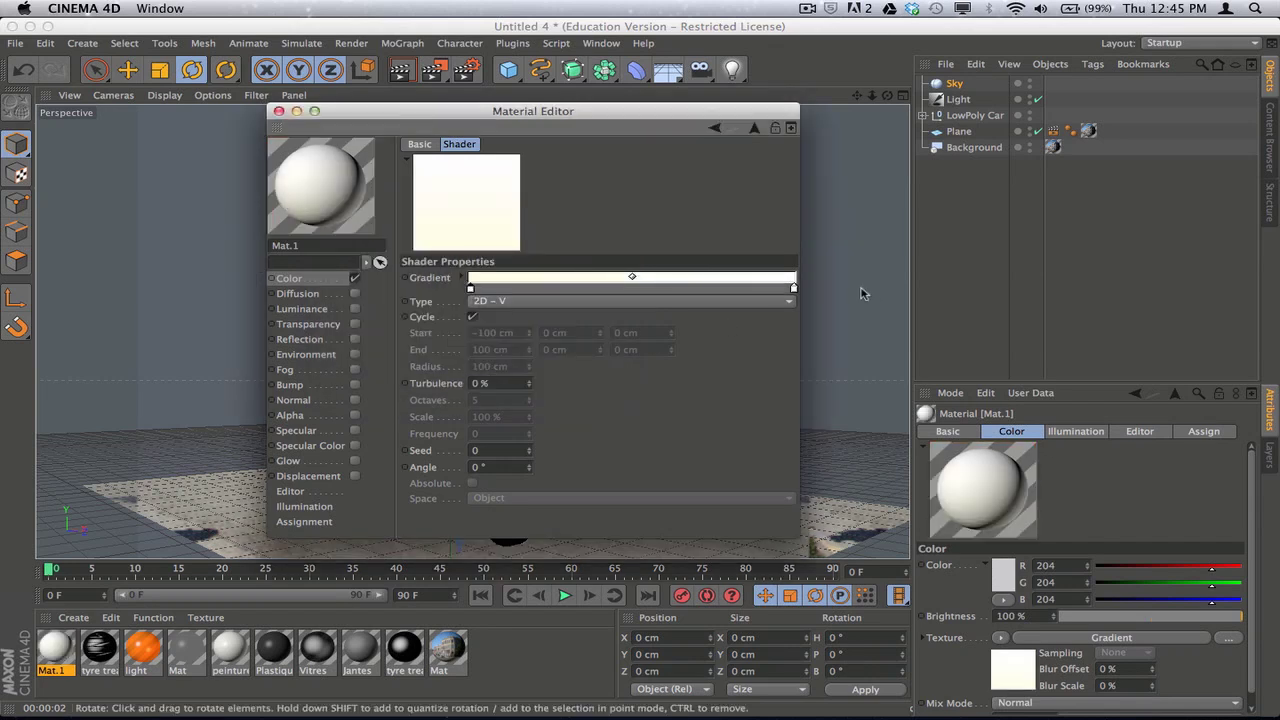
Change the gradient's white end knot to a light sky blue, starting from the Aqua crayon and reducing its saturation.
double_click(794, 288)
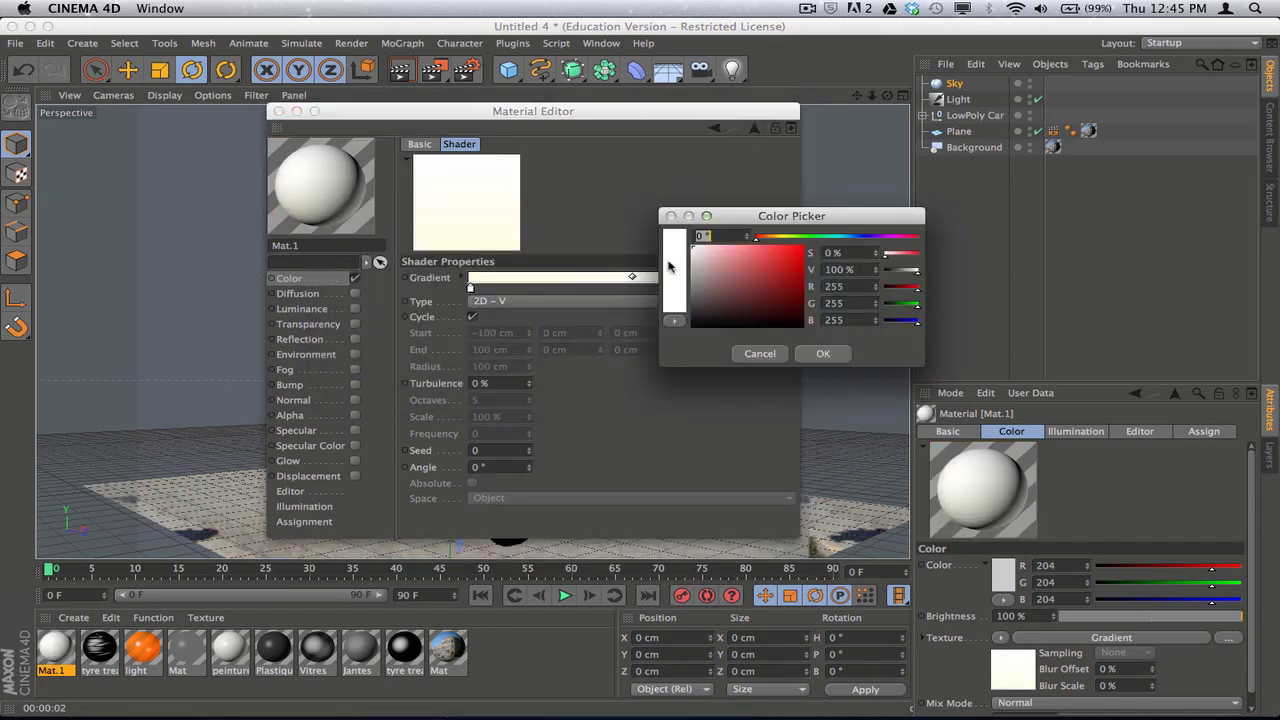
left_click(673, 265)
left_click(808, 428)
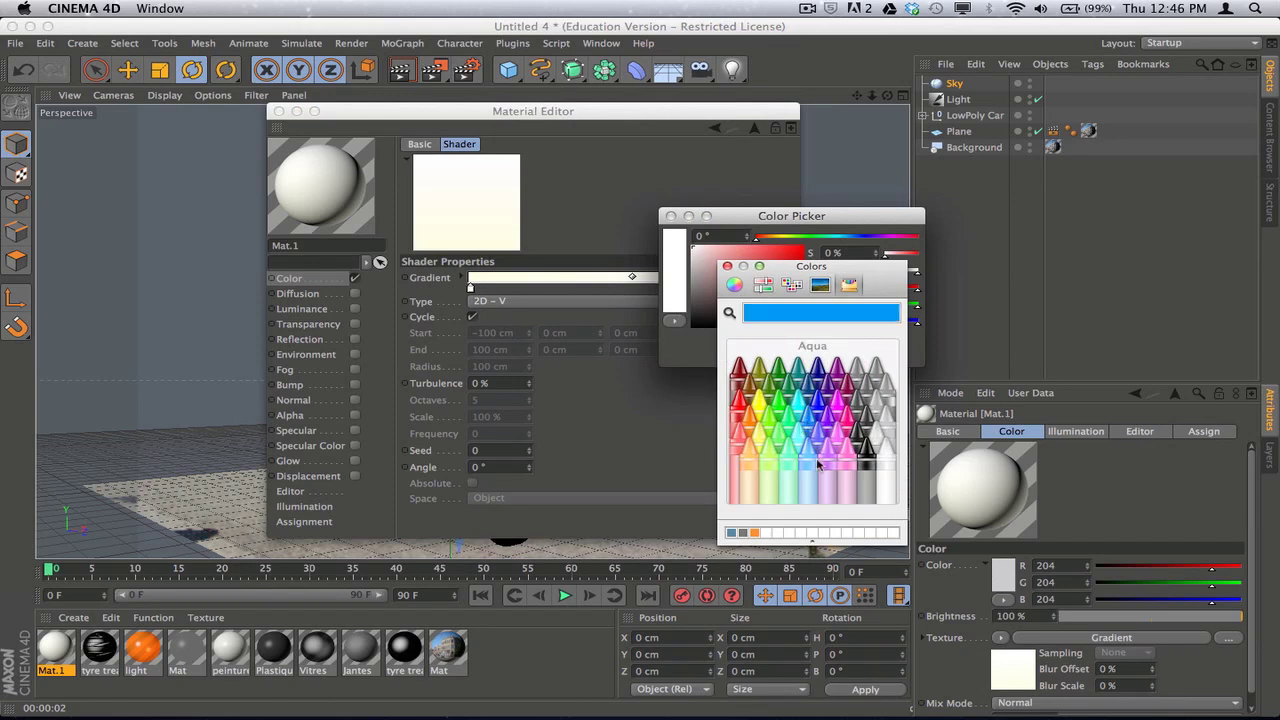
left_click(727, 266)
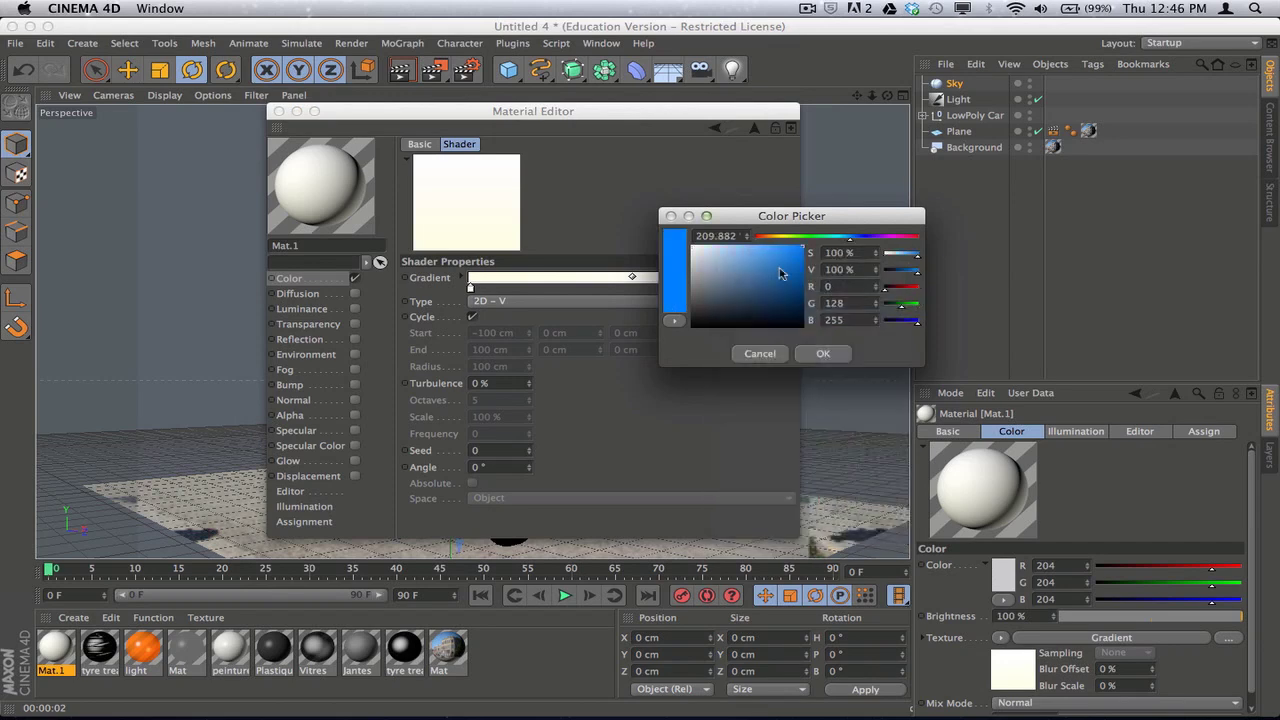
left_click_drag(761, 249, 759, 247)
left_click(822, 354)
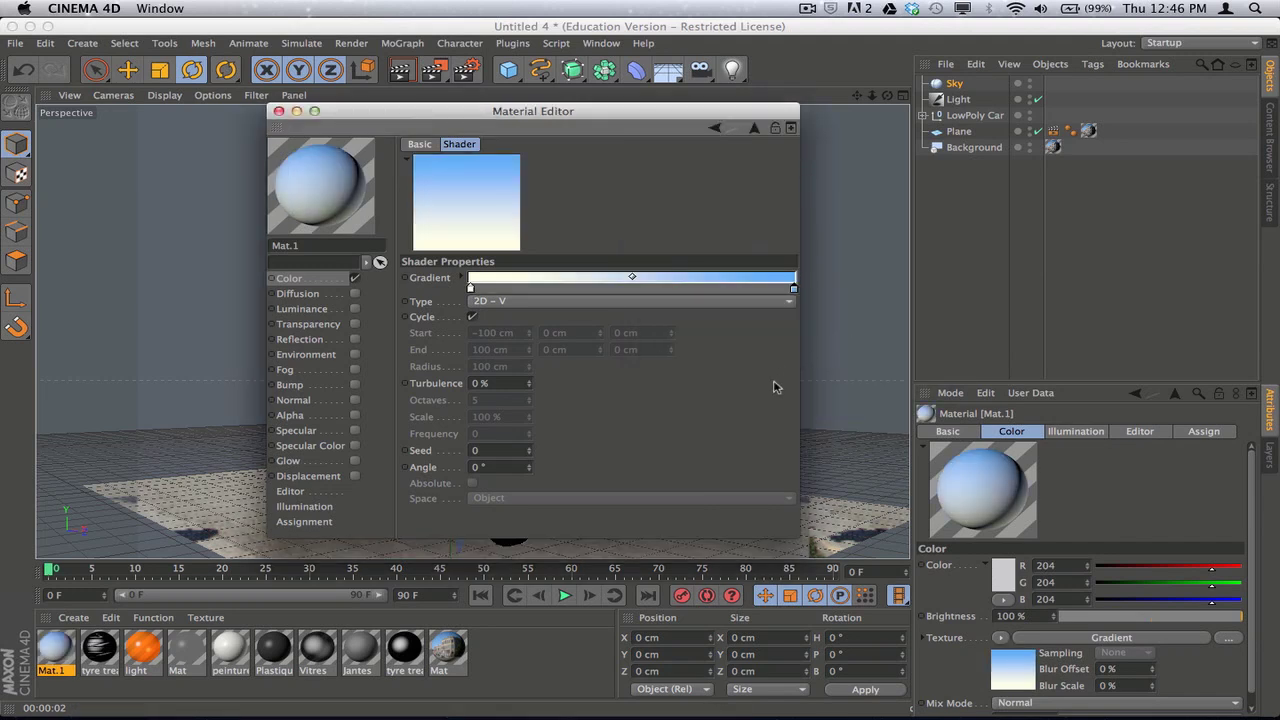
Close the material editor, apply the gradient material Mat.1 to the Sky object, and render the view.
left_click(279, 111)
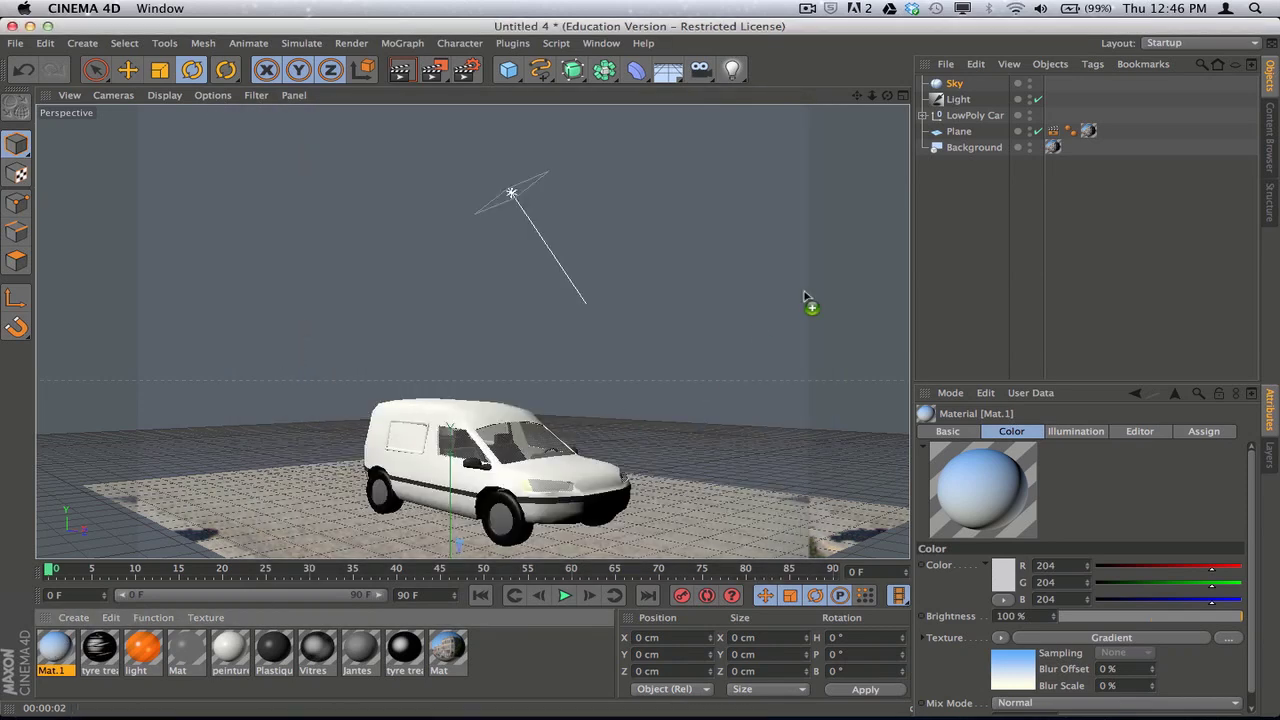
left_click_drag(846, 256, 955, 84)
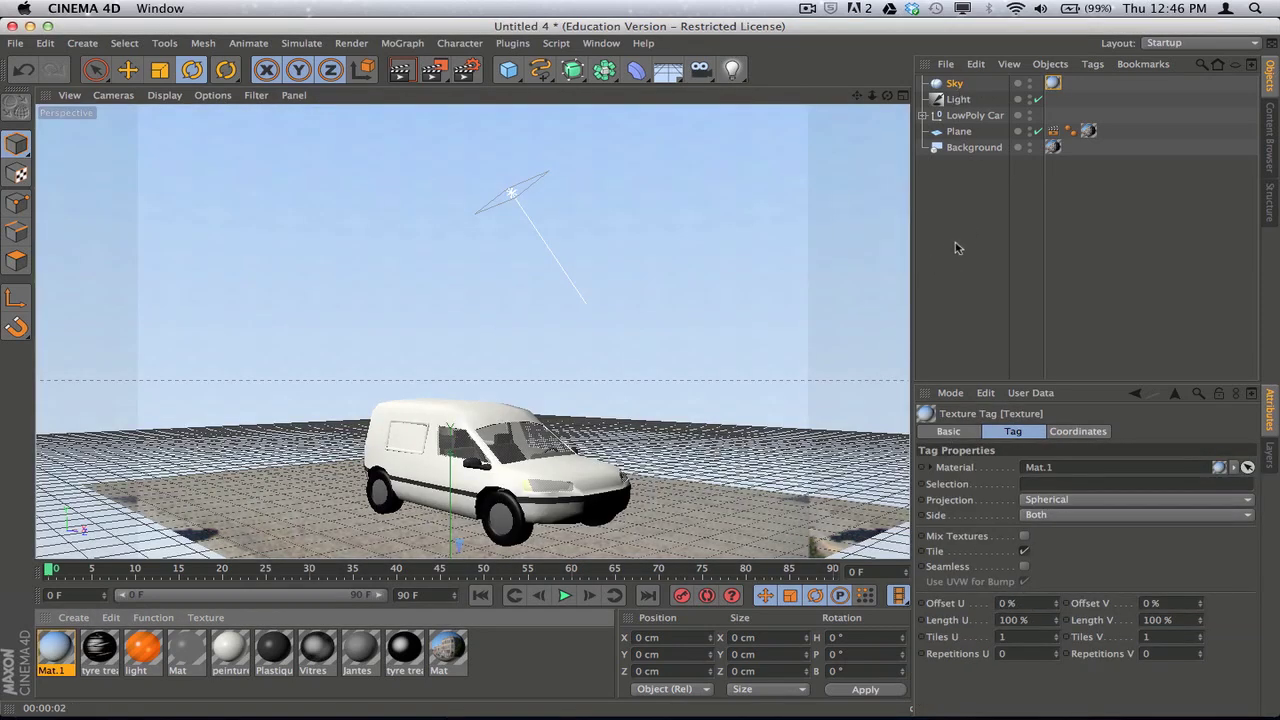
key("super+r")
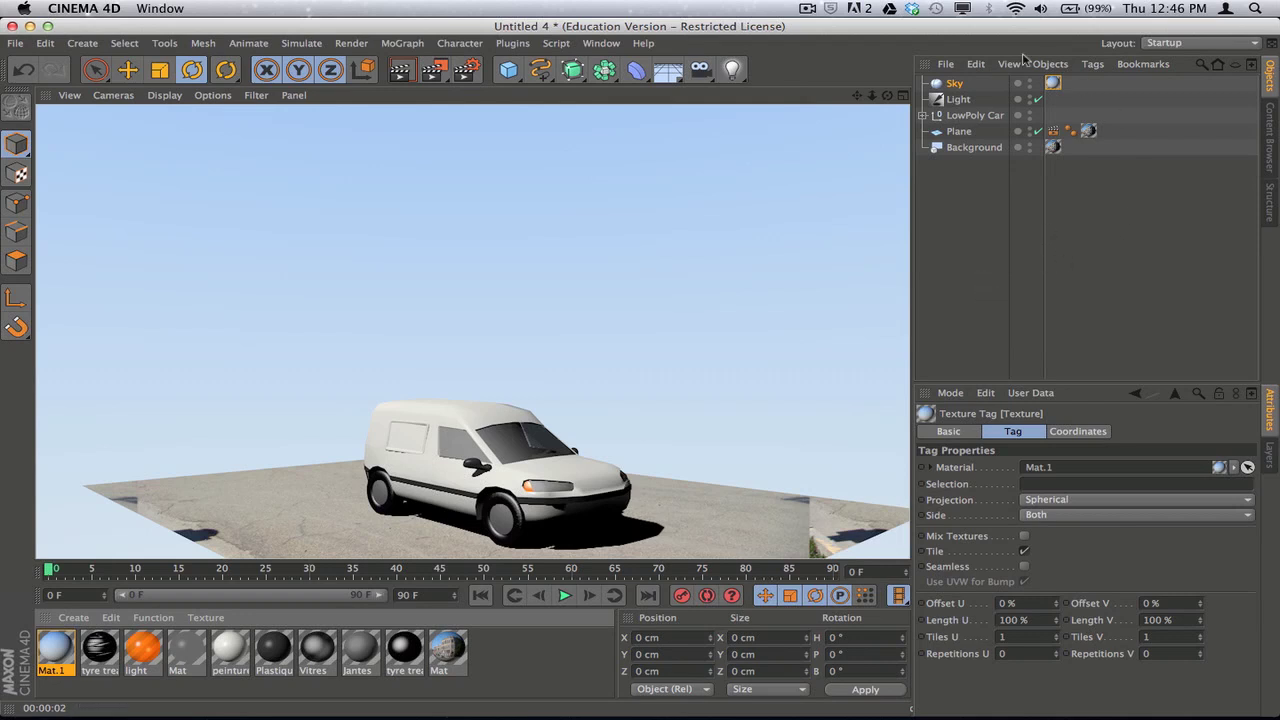
Add a Compositing tag to the Sky object with Seen by Camera disabled, and render the view.
right_click(952, 88)
mouse_move(1005, 93)
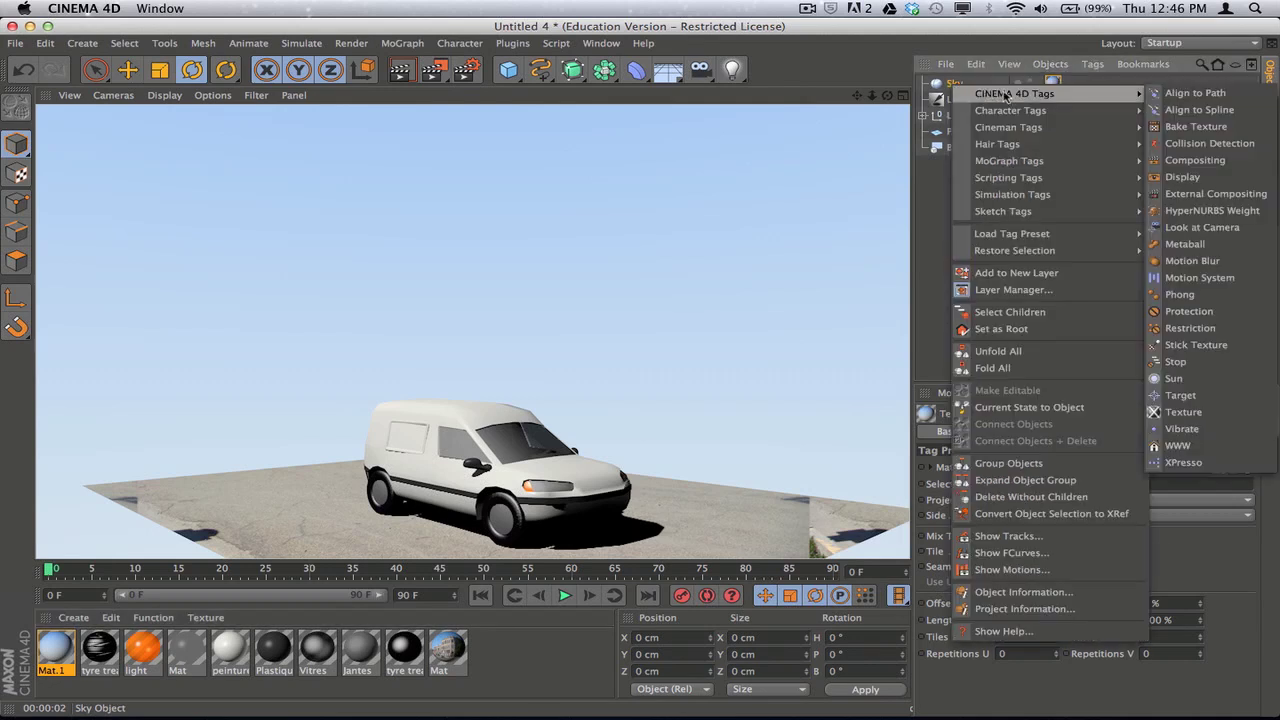
left_click(1214, 162)
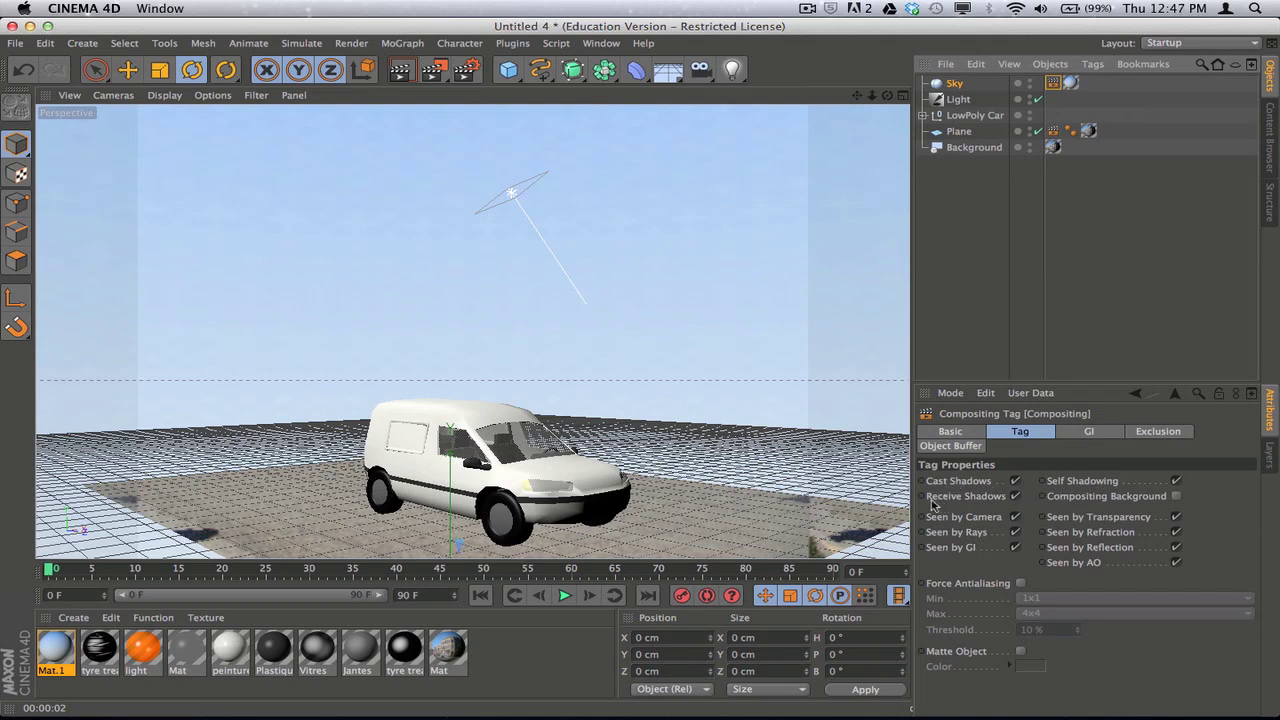
left_click(1015, 518)
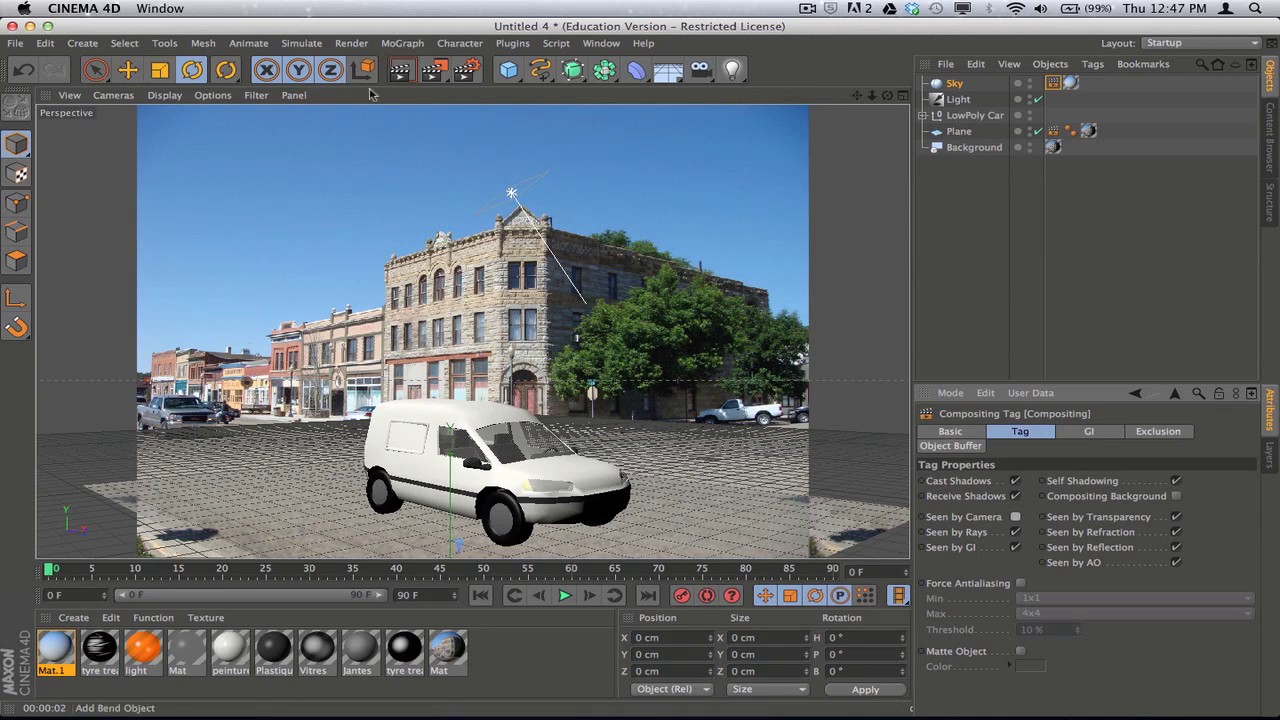
left_click(400, 69)
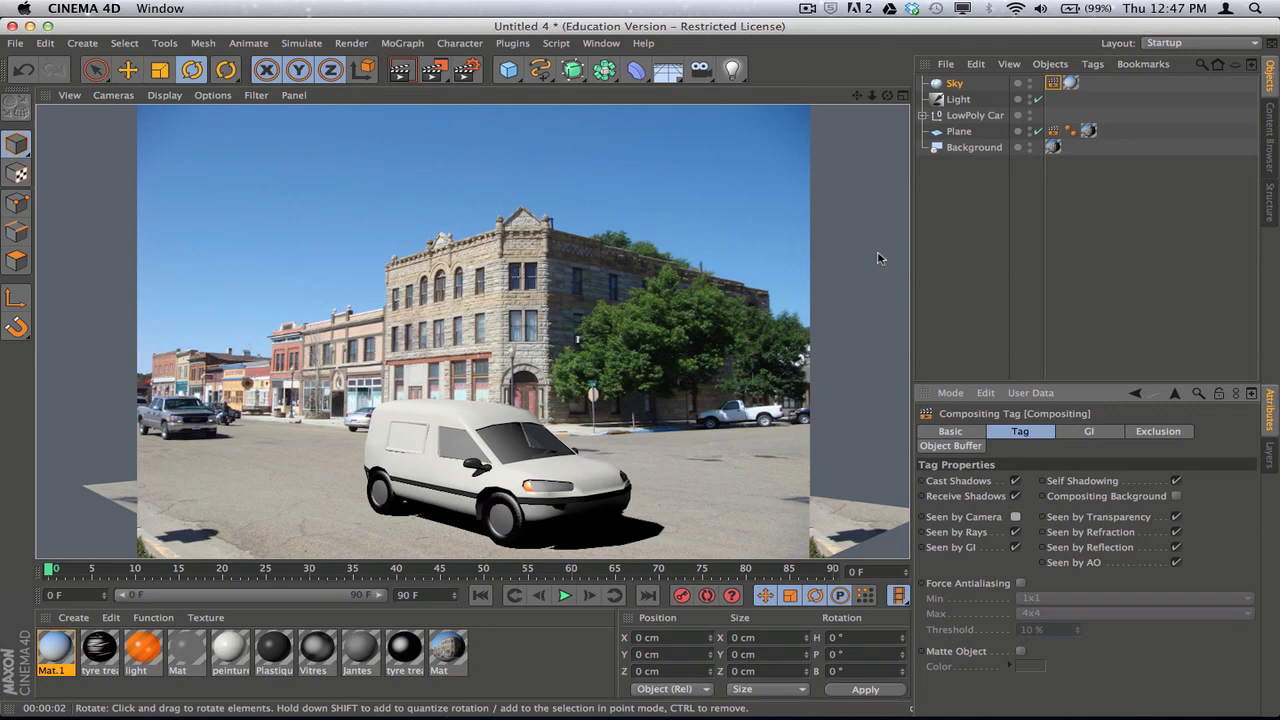
Add the Global Illumination effect to the render settings and set its GI Mode to Sky Sampler.
left_click(470, 68)
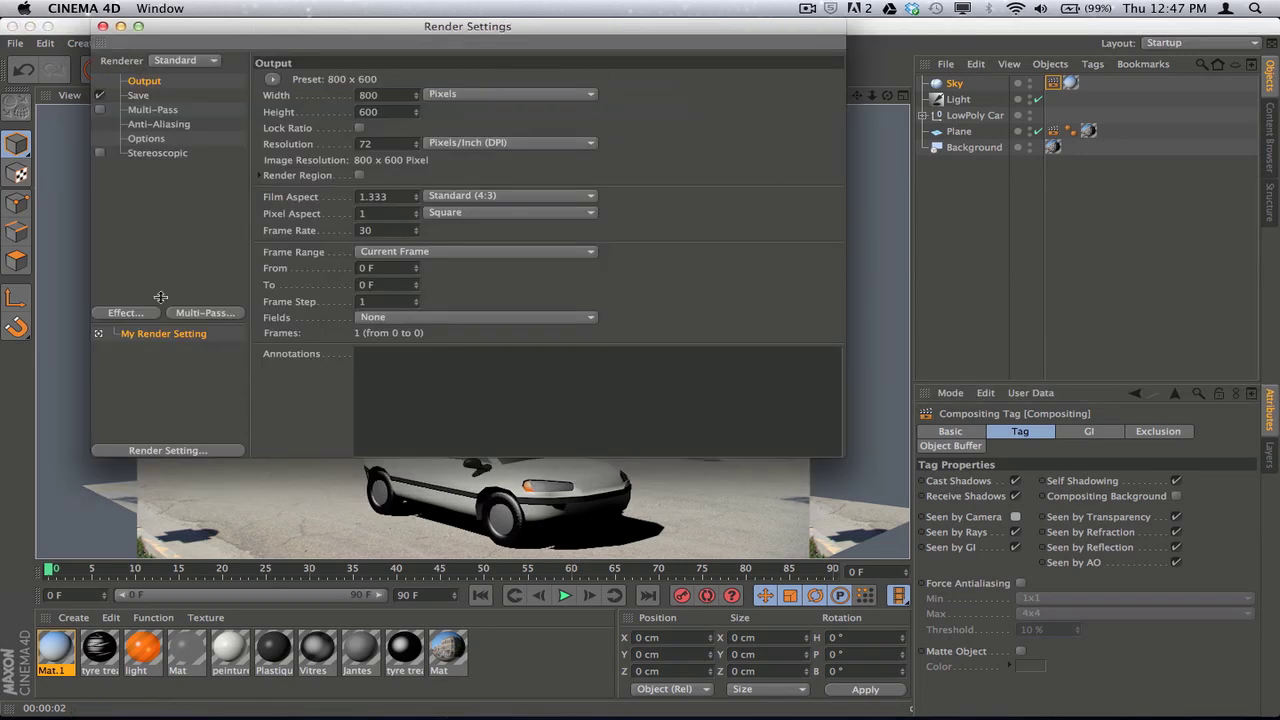
left_click(126, 313)
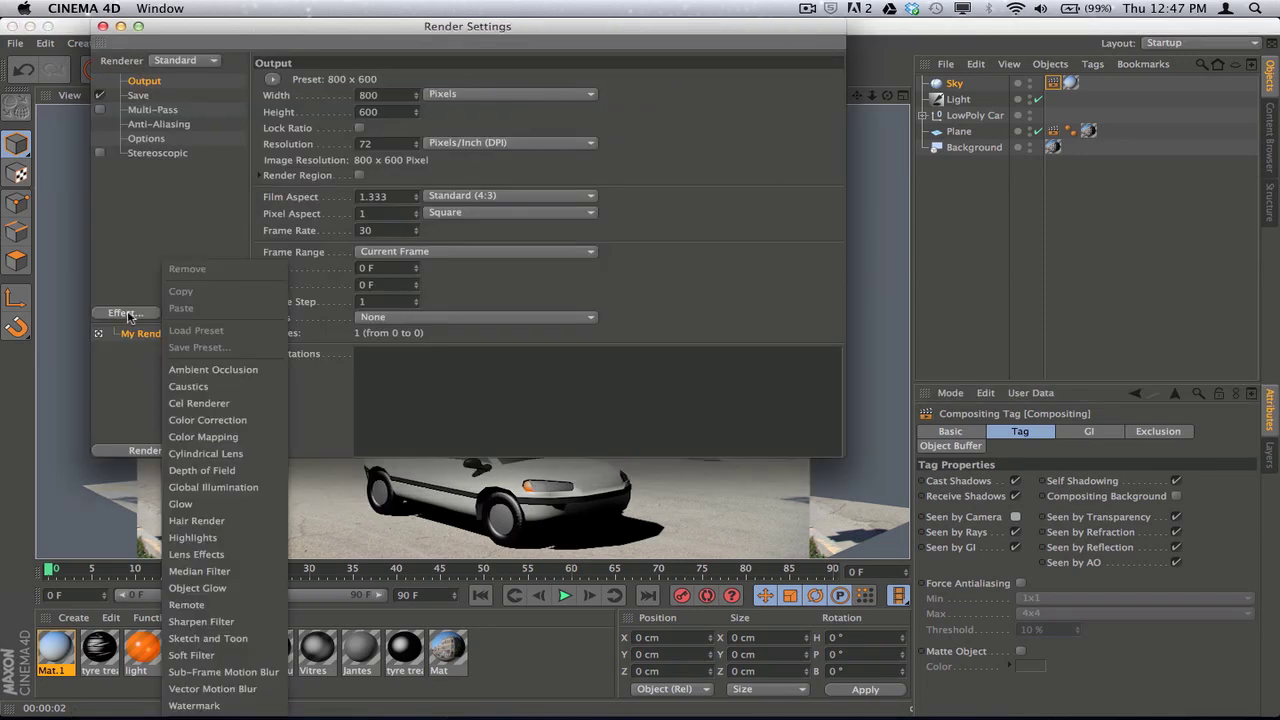
left_click(213, 486)
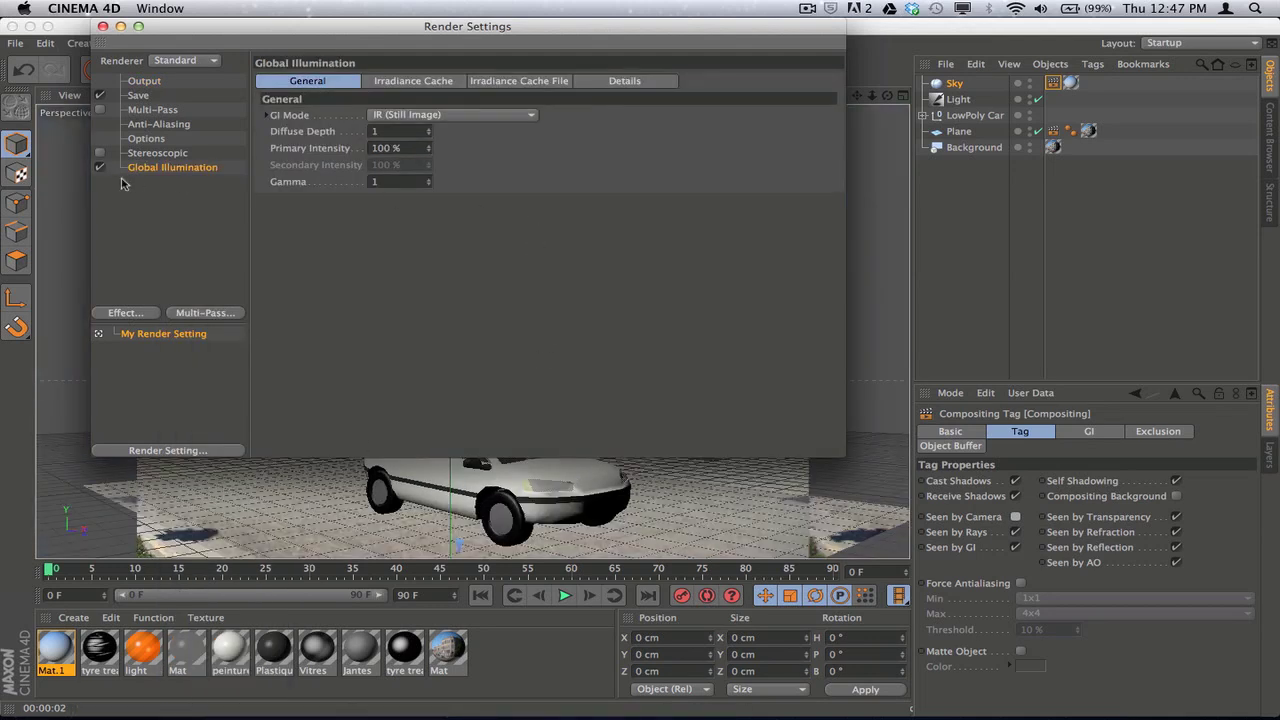
left_click(488, 120)
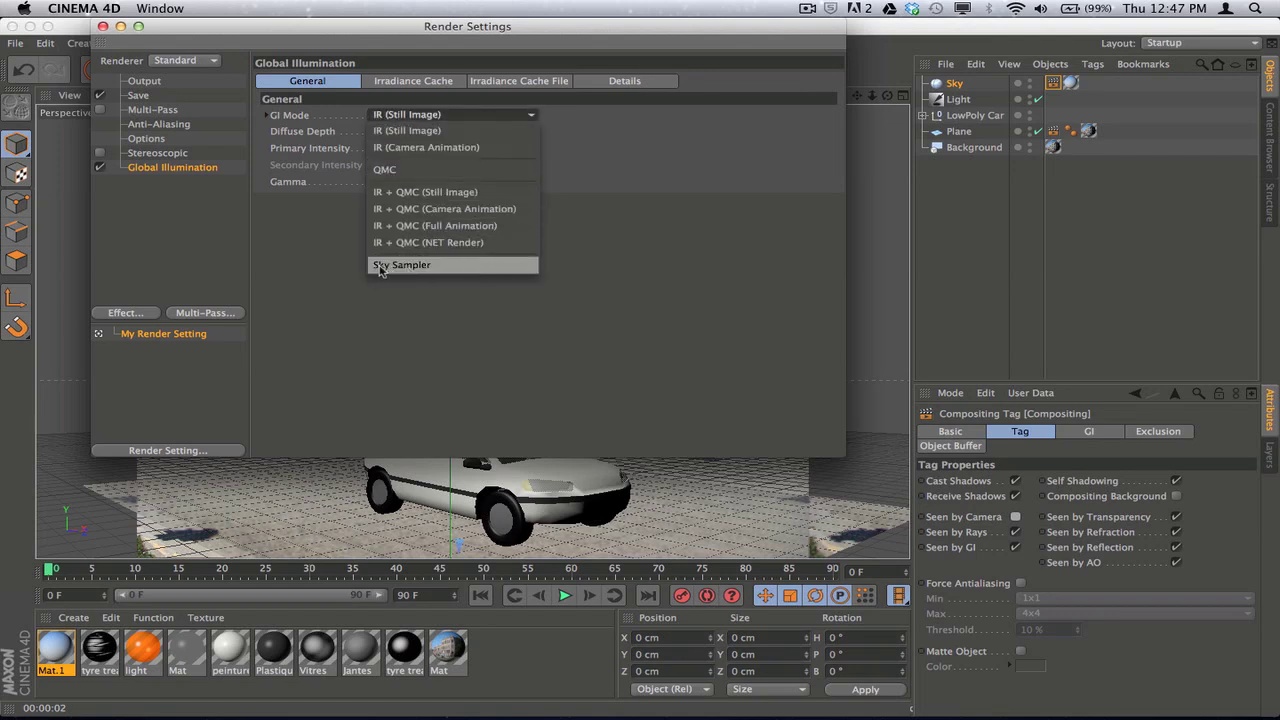
left_click(419, 266)
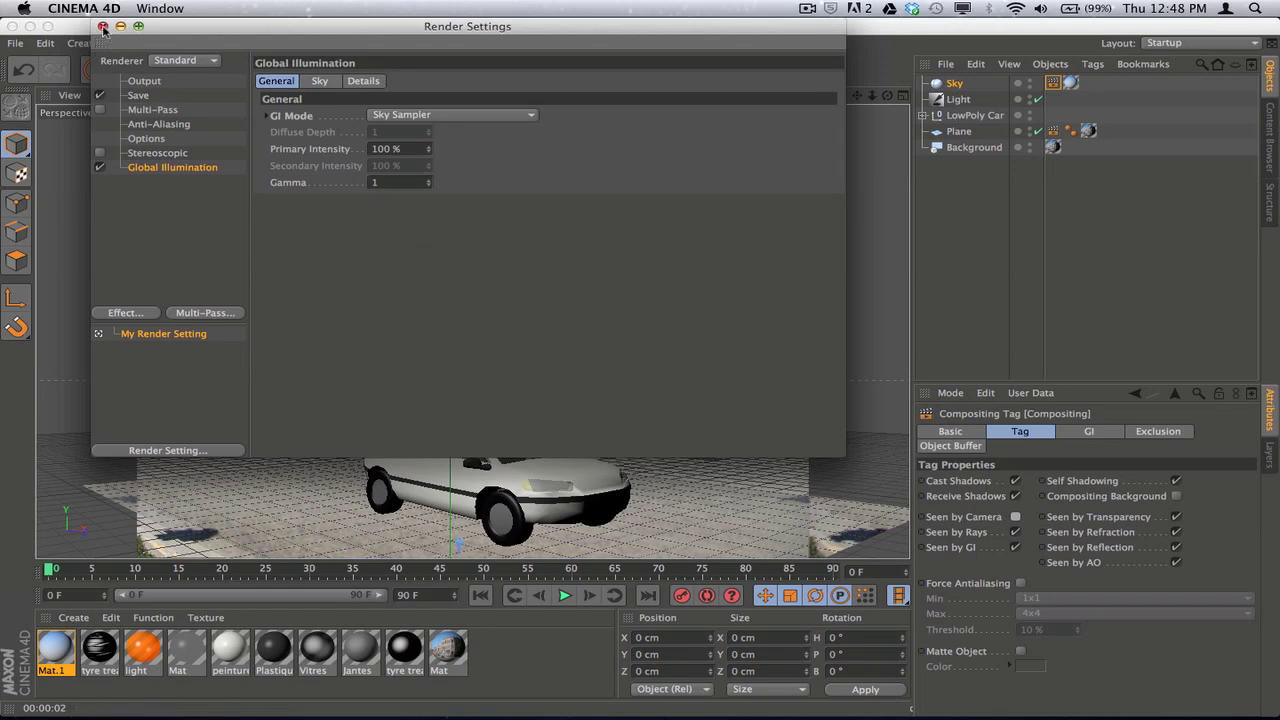
left_click(103, 27)
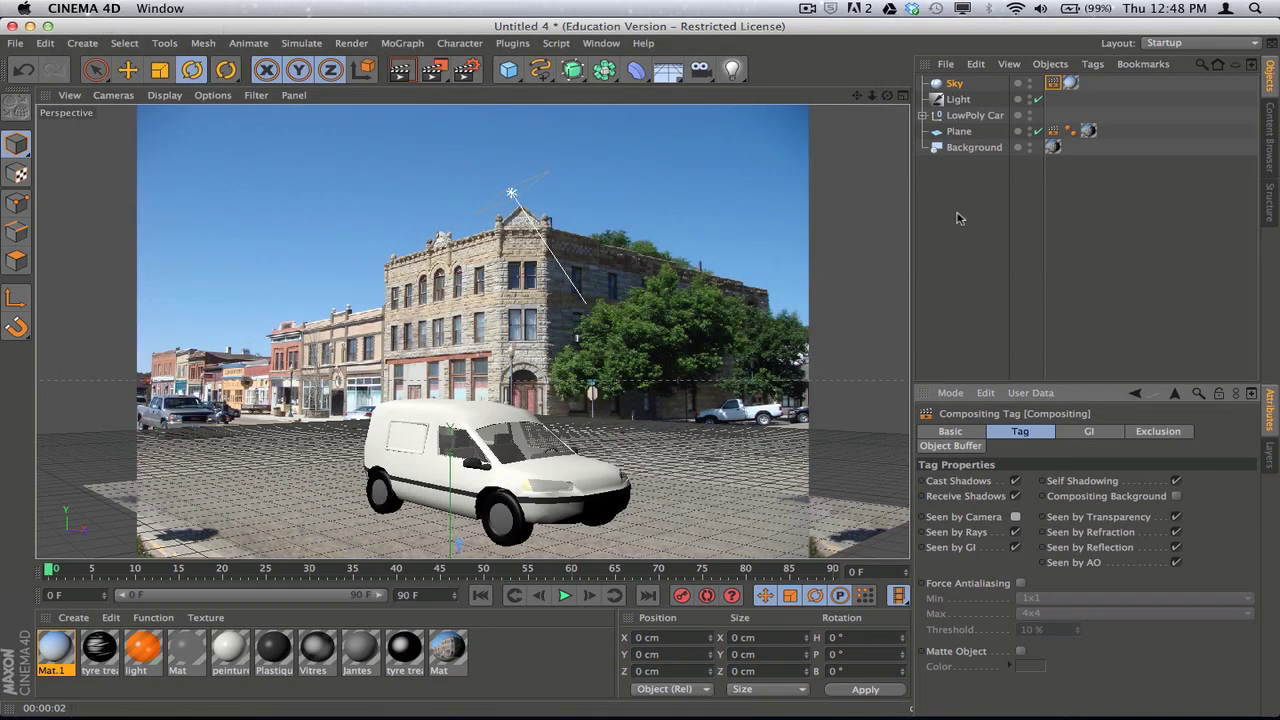
Render the view with the Light object temporarily hidden to check the sky illumination alone, and show the light again.
left_click(1036, 100)
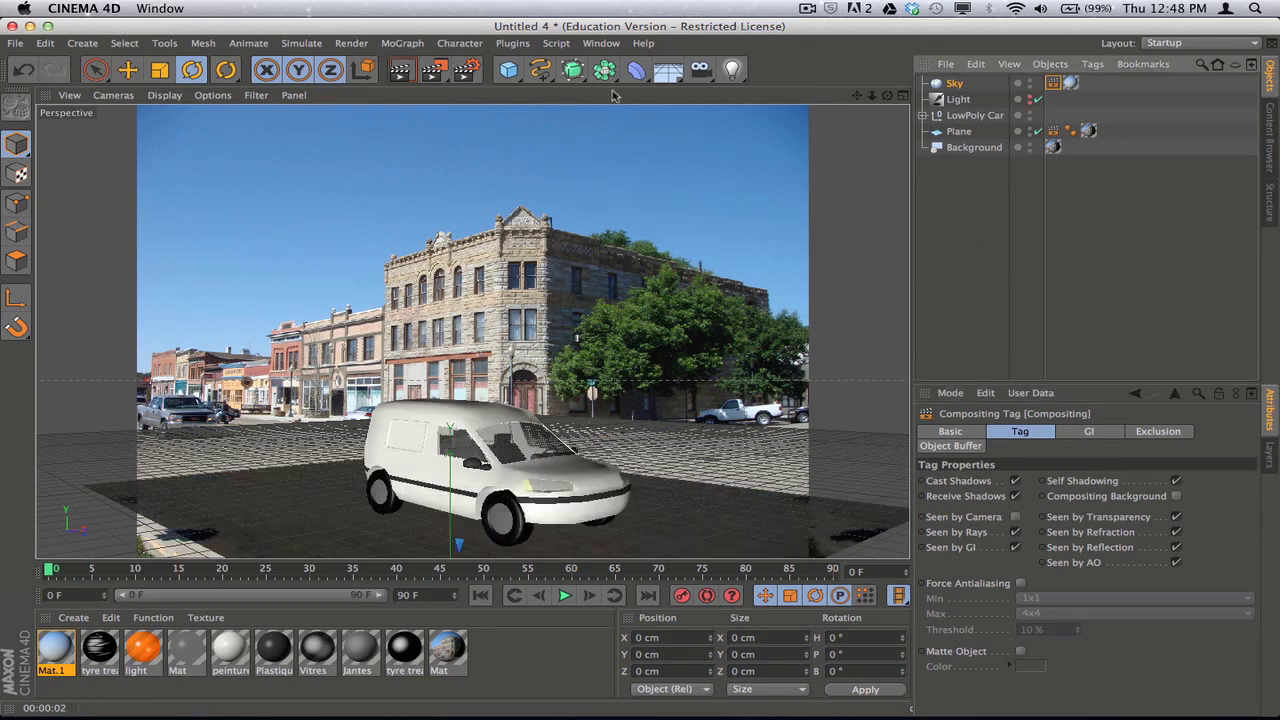
left_click(400, 69)
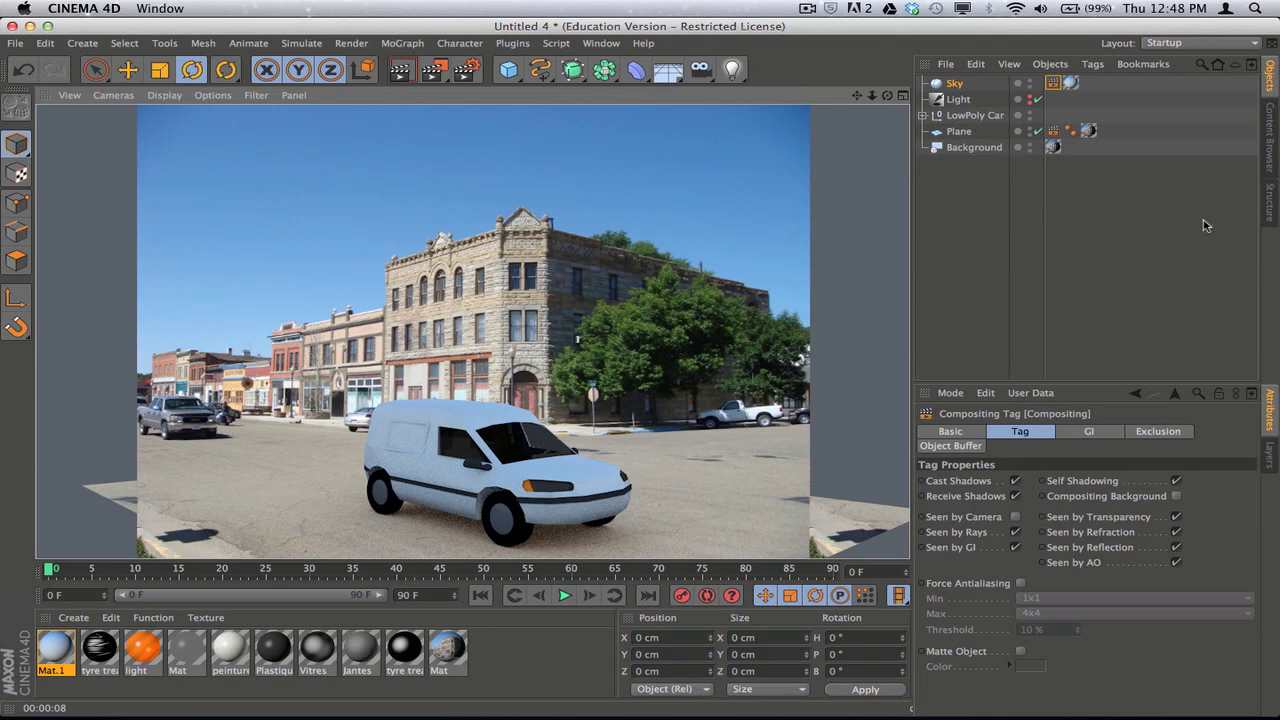
left_click(1035, 100)
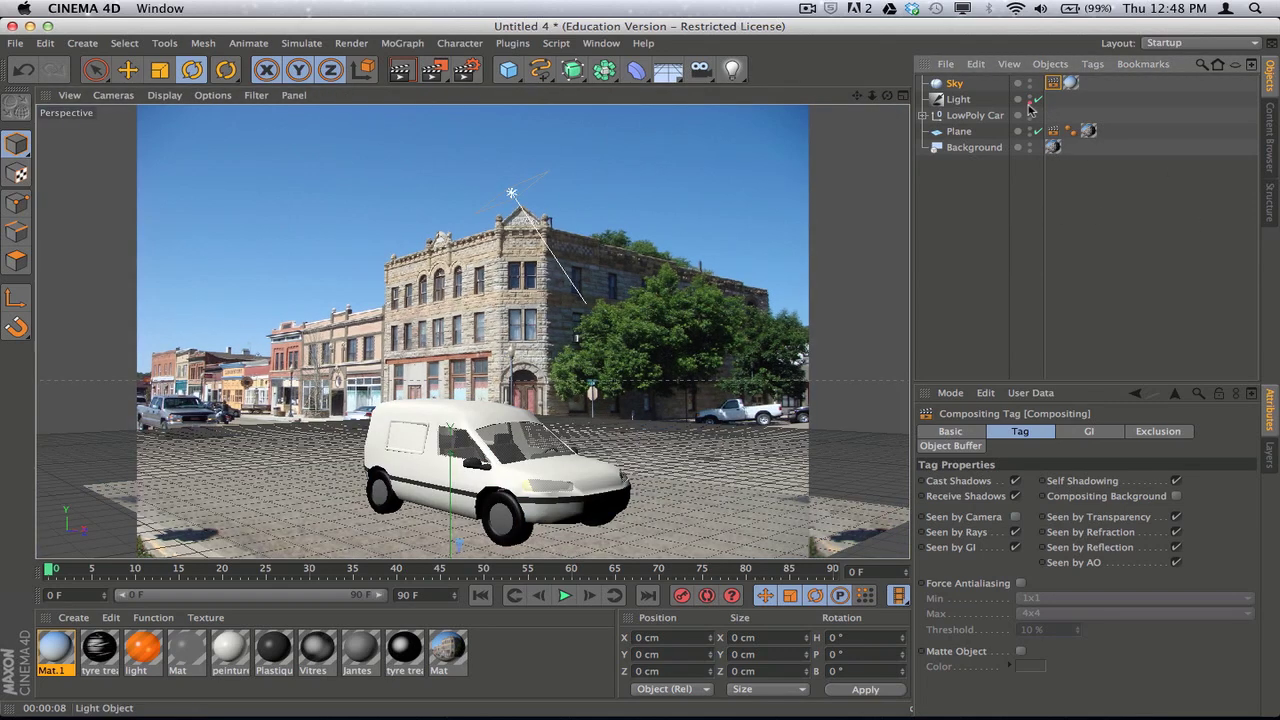